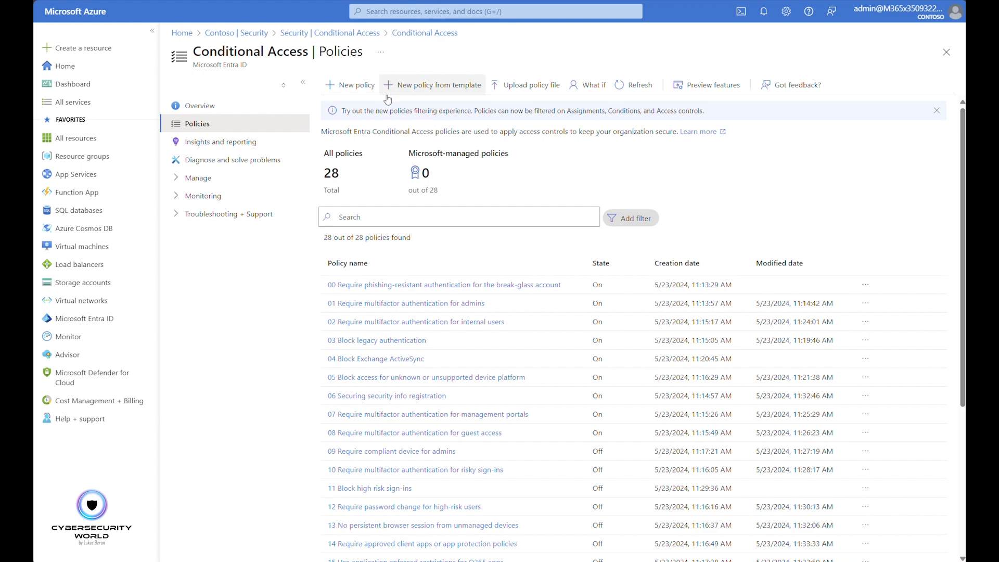
# Review the full set of Conditional Access policy templates, and return to the policies list without creating a policy
pyautogui.click(418, 91)
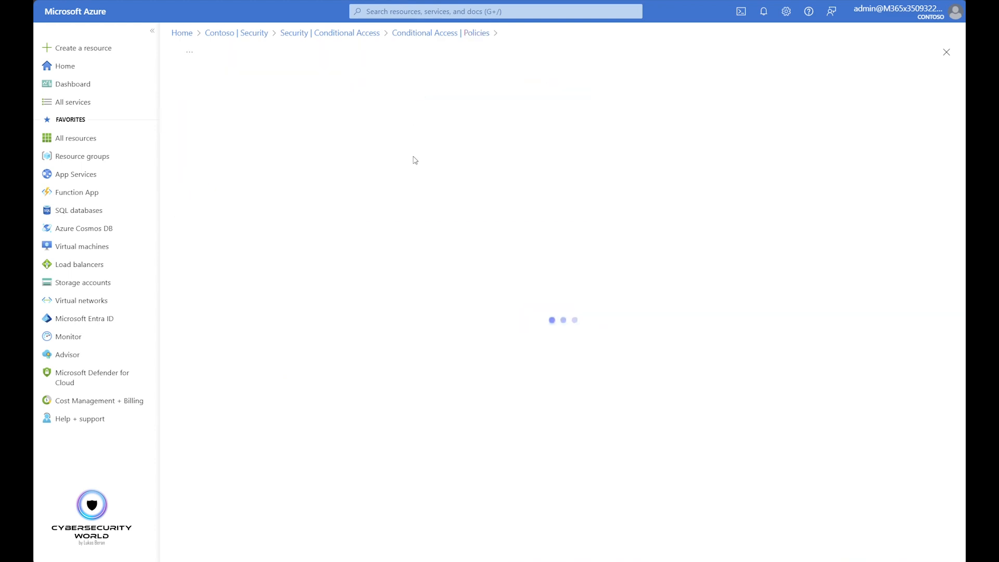
pyautogui.click(541, 148)
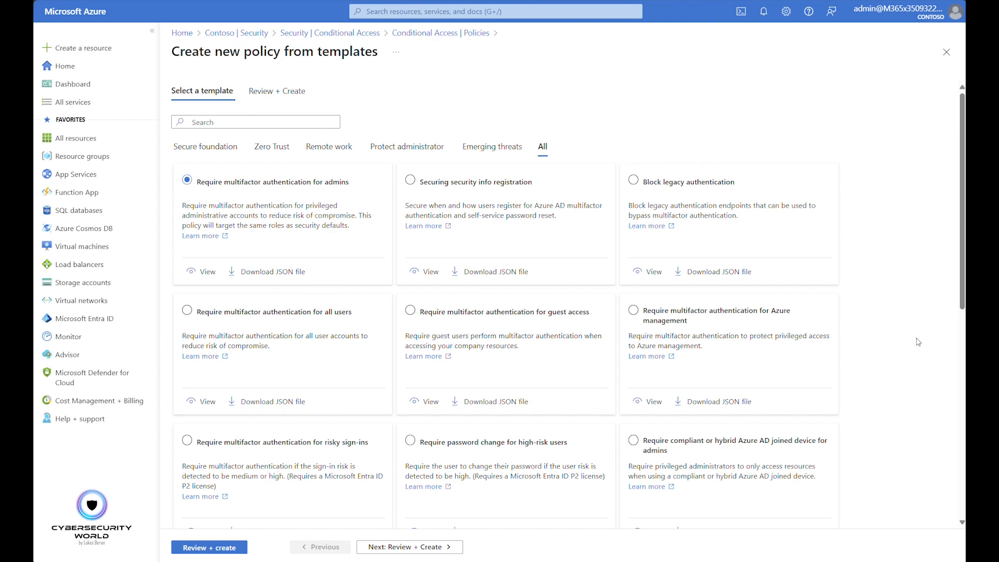
pyautogui.scroll(-8, 895, 345)
pyautogui.scroll(8, 894, 345)
pyautogui.click(449, 33)
pyautogui.click(555, 32)
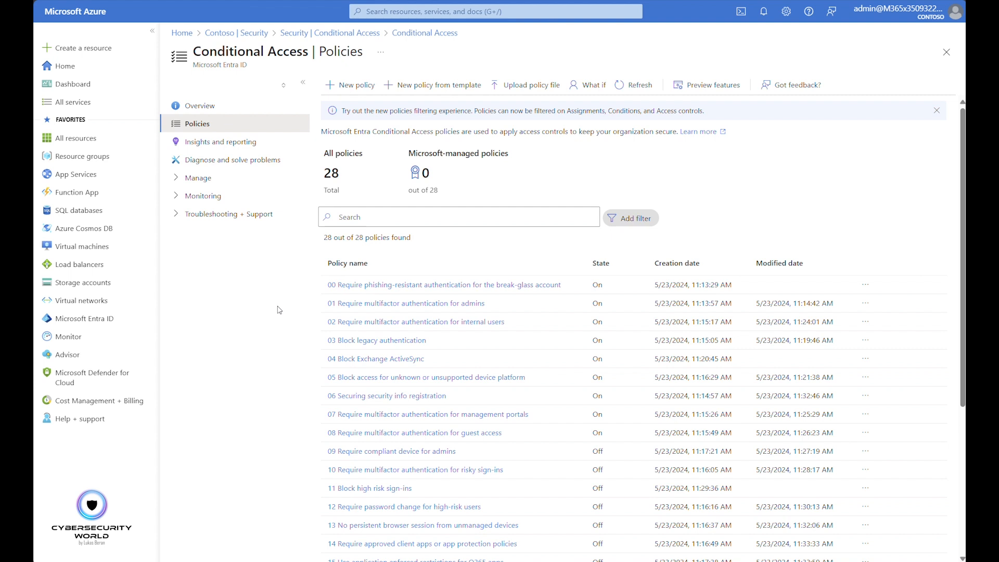
# Review the users, target resources and grant controls of the policy 00 Require phishing-resistant authentication for the break-glass account, and return to the policies list
pyautogui.click(357, 286)
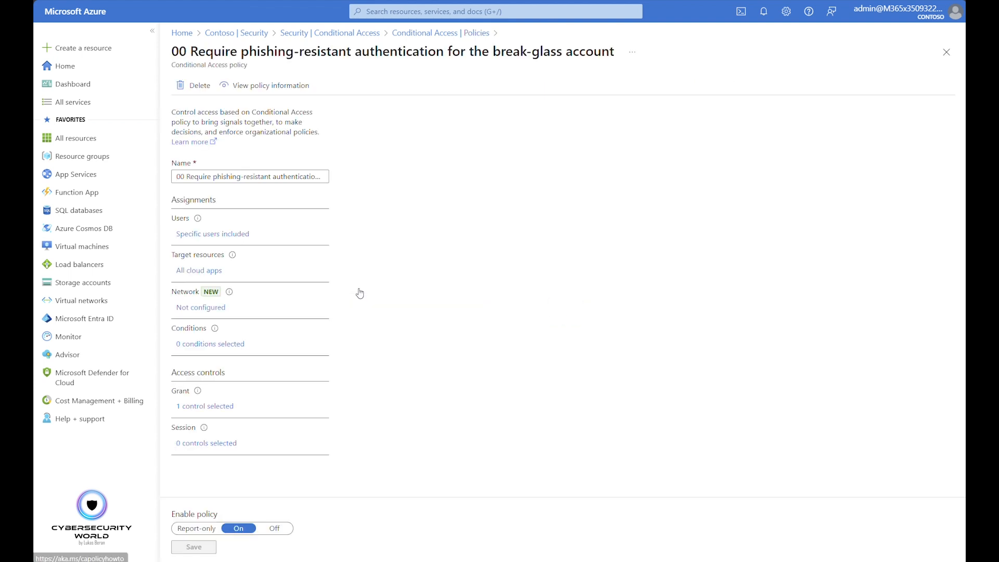
pyautogui.click(243, 235)
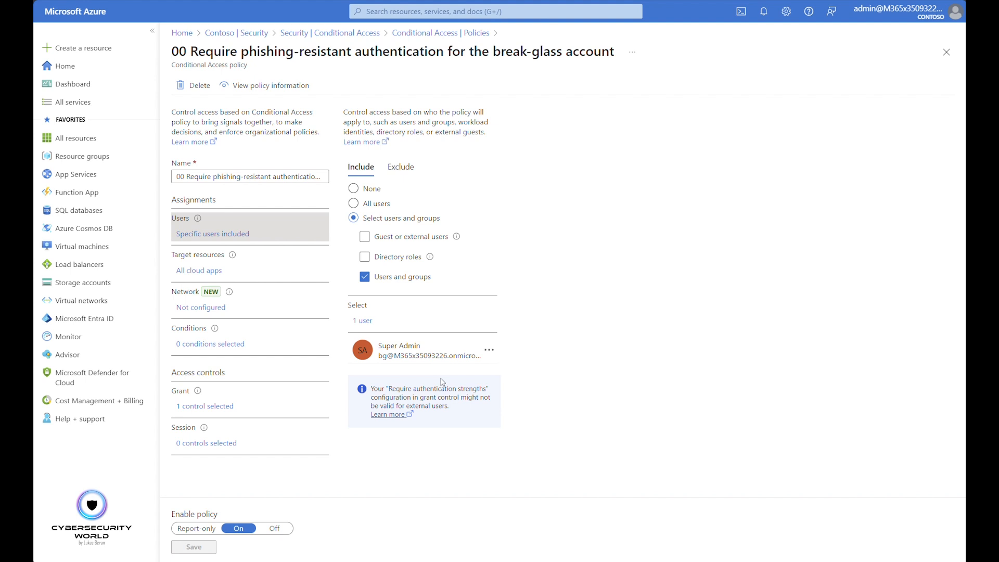
pyautogui.click(216, 275)
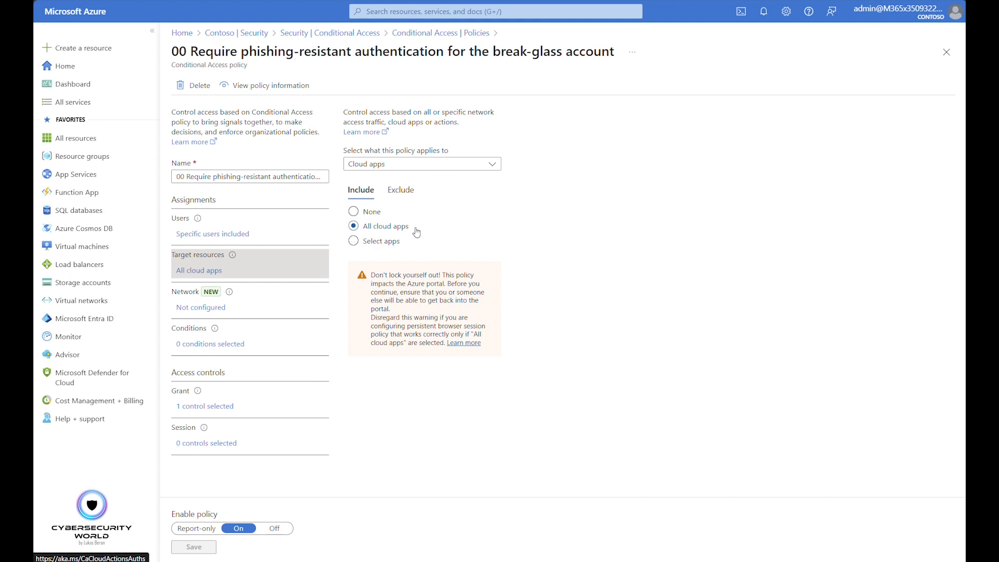
pyautogui.click(226, 406)
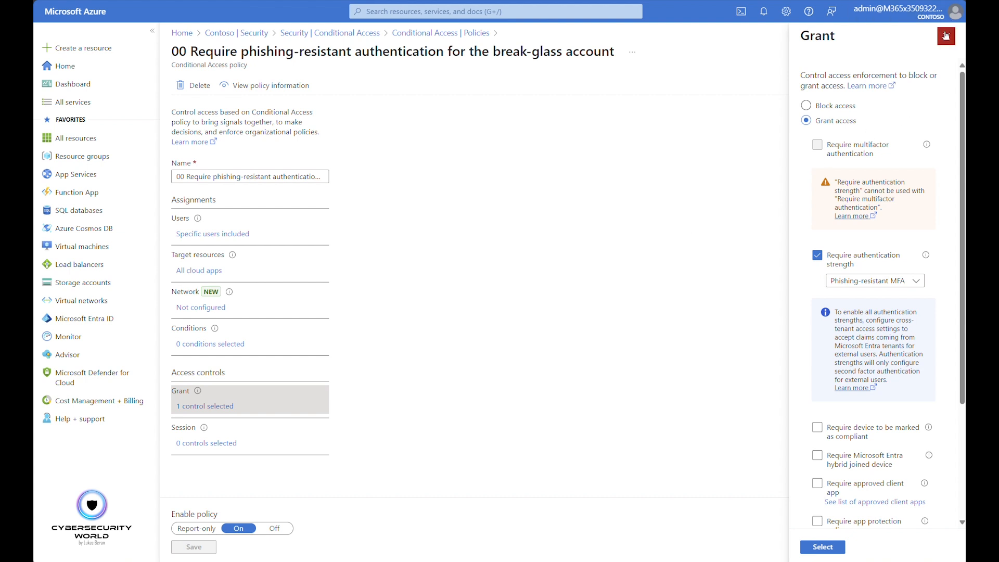
pyautogui.click(947, 36)
pyautogui.click(946, 52)
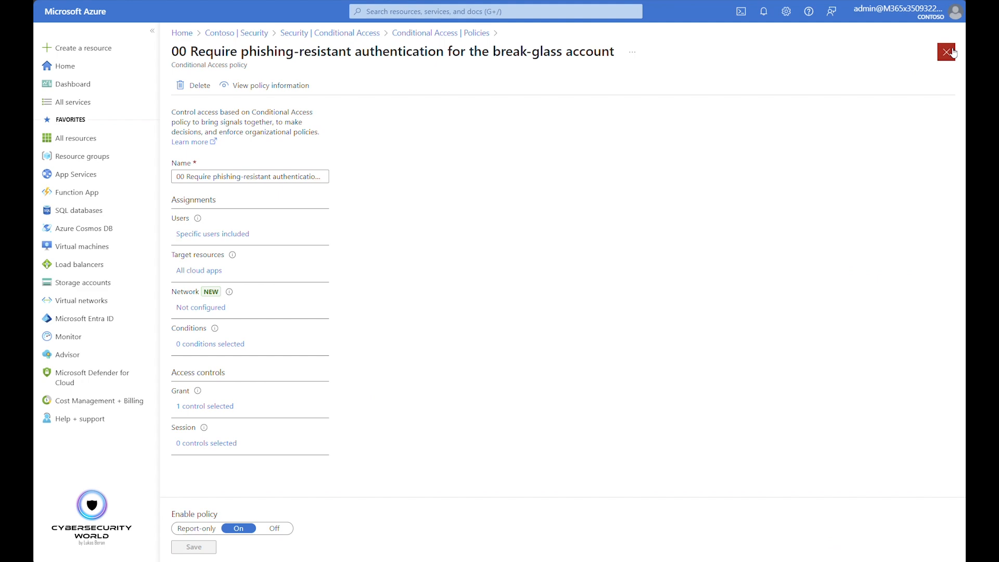
# Examine which directory roles are included in the user assignment of the policy 01 Require multifactor authentication for admins
pyautogui.click(401, 304)
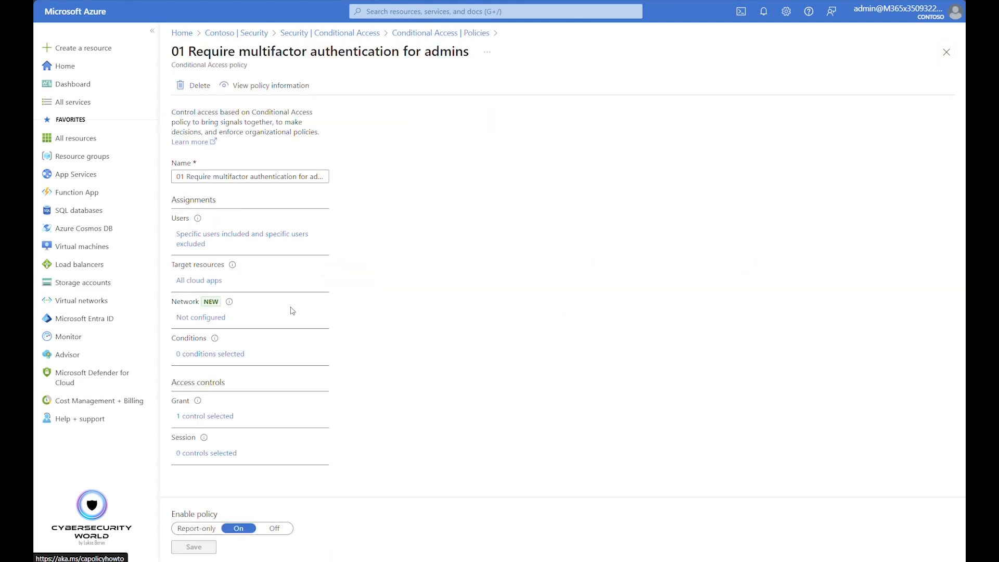
pyautogui.click(252, 240)
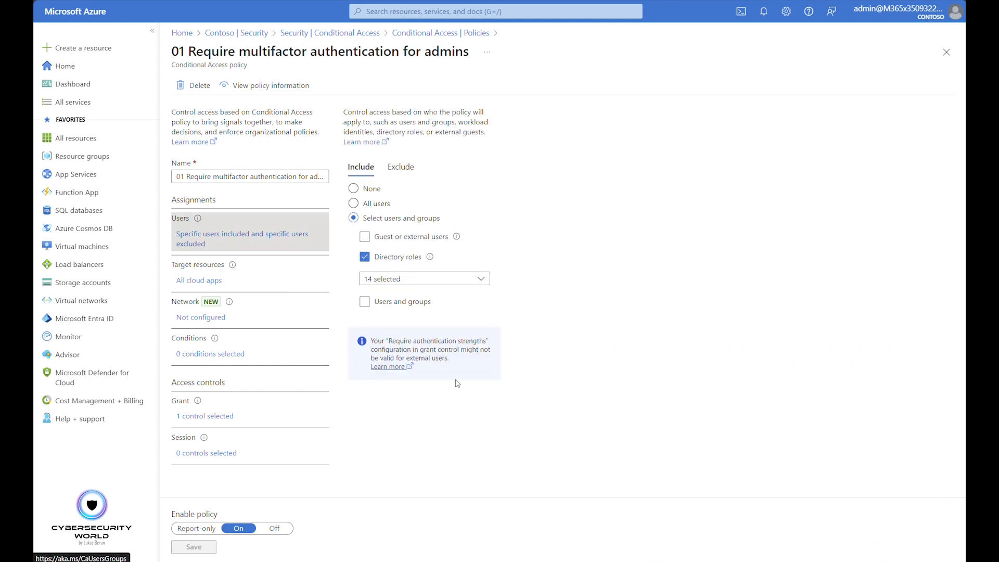
pyautogui.click(466, 281)
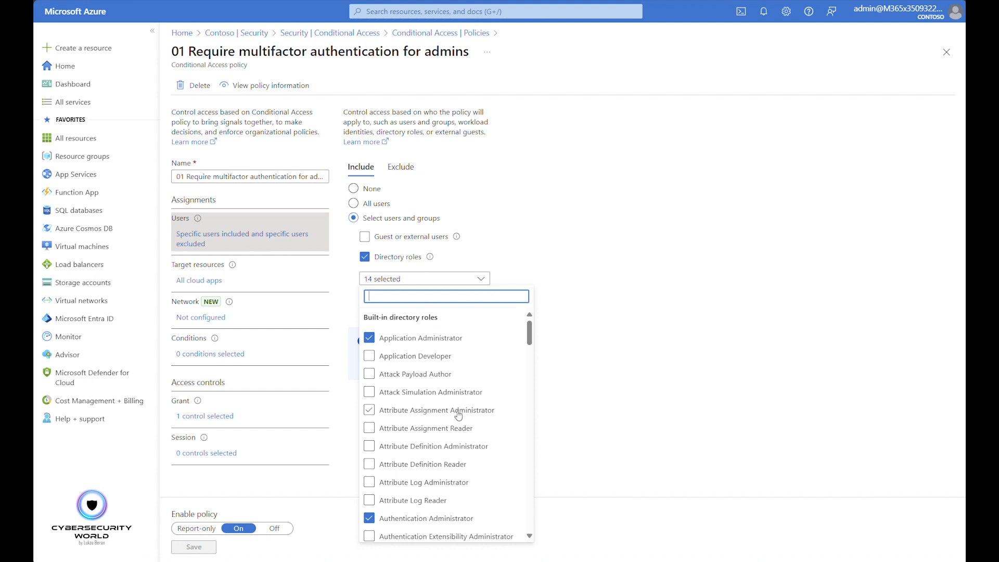
pyautogui.scroll(-2, 459, 414)
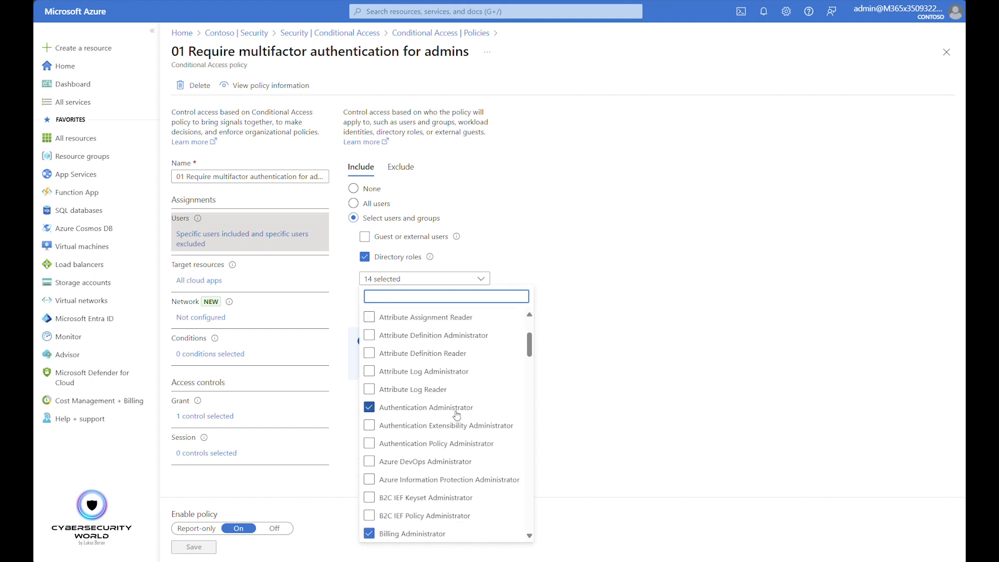
pyautogui.scroll(-5, 456, 415)
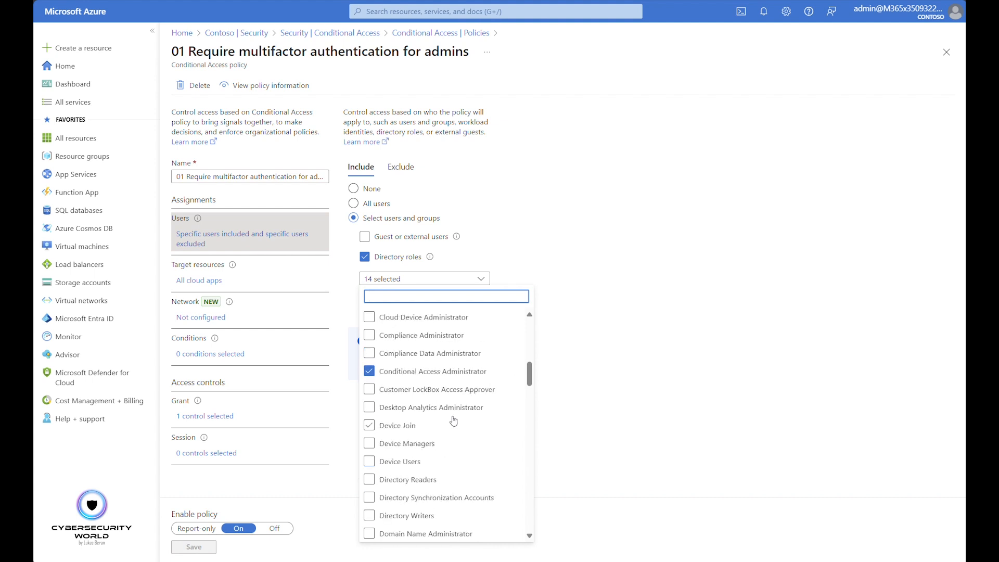
pyautogui.scroll(-6, 453, 420)
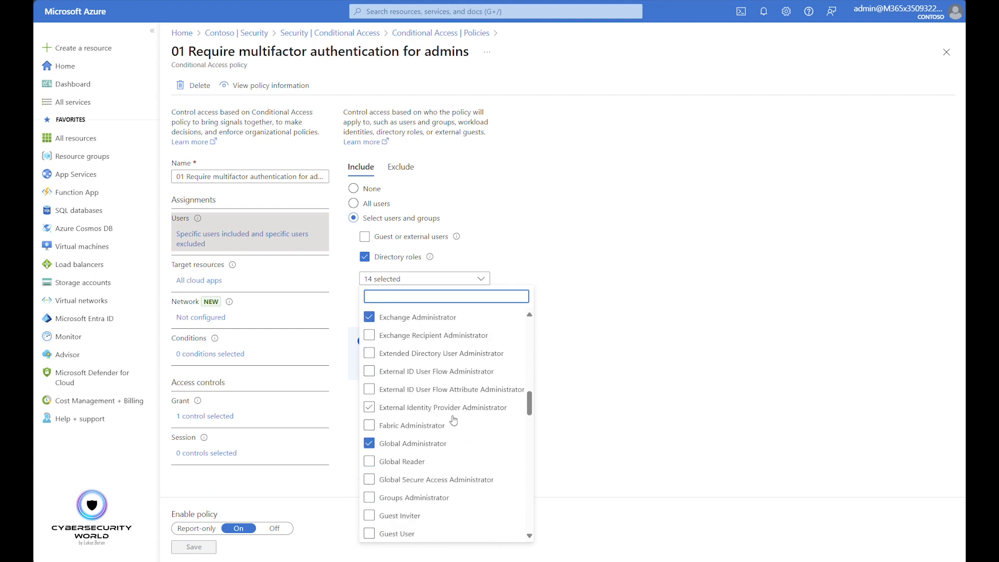
pyautogui.scroll(-8, 452, 418)
pyautogui.scroll(20, 452, 414)
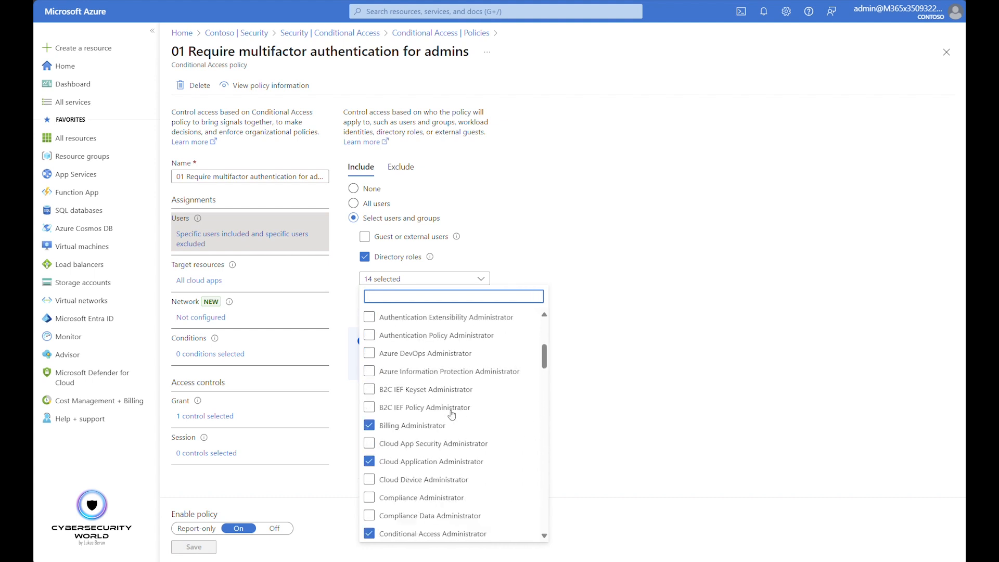
pyautogui.click(689, 332)
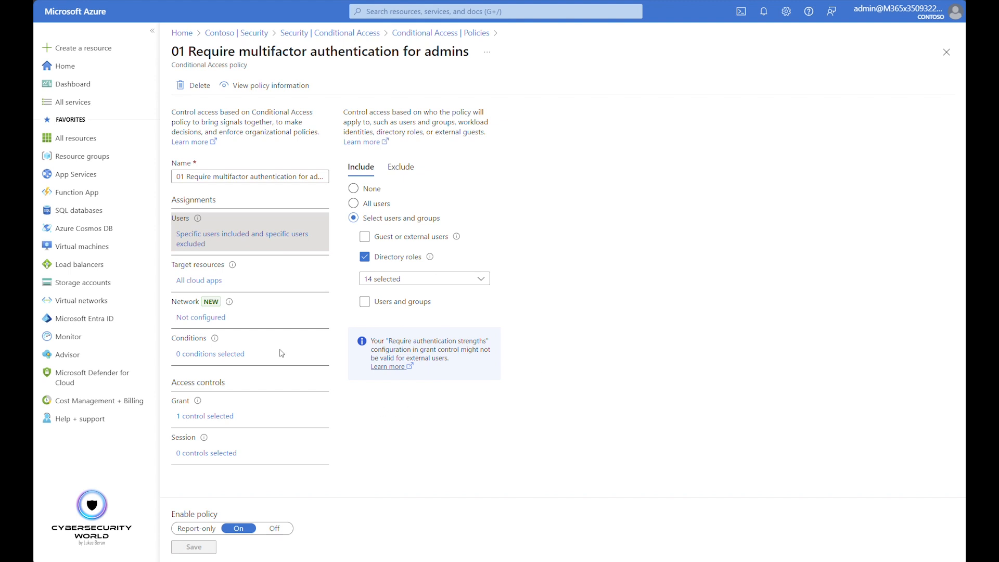
# Review the admin policy's excluded users, target resources and grant controls
pyautogui.click(402, 166)
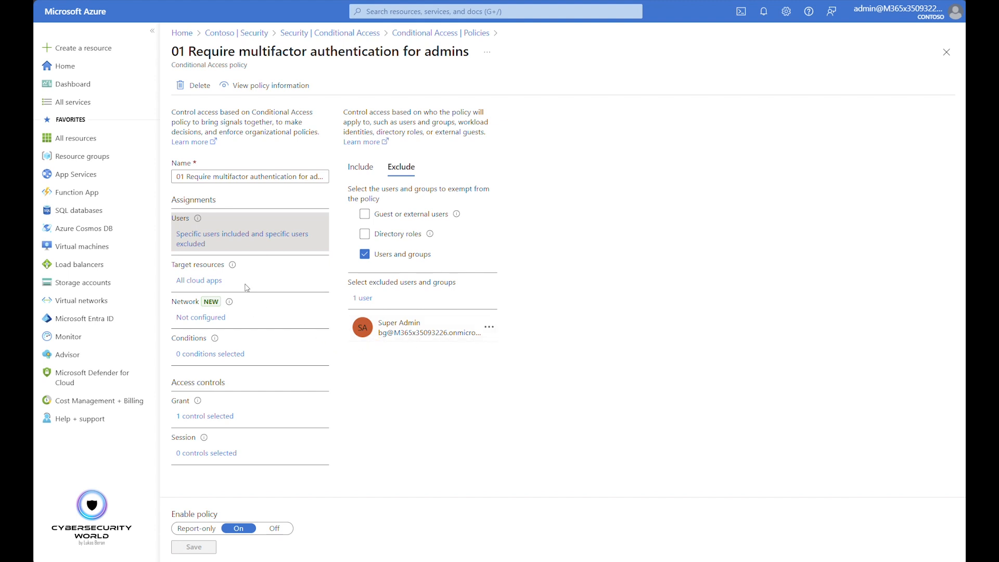
pyautogui.click(200, 281)
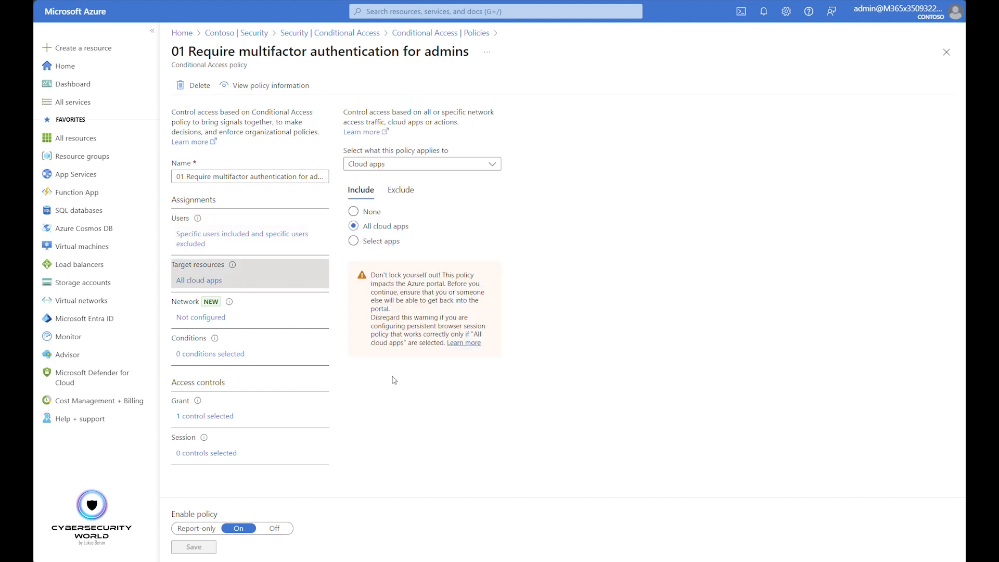
pyautogui.click(213, 417)
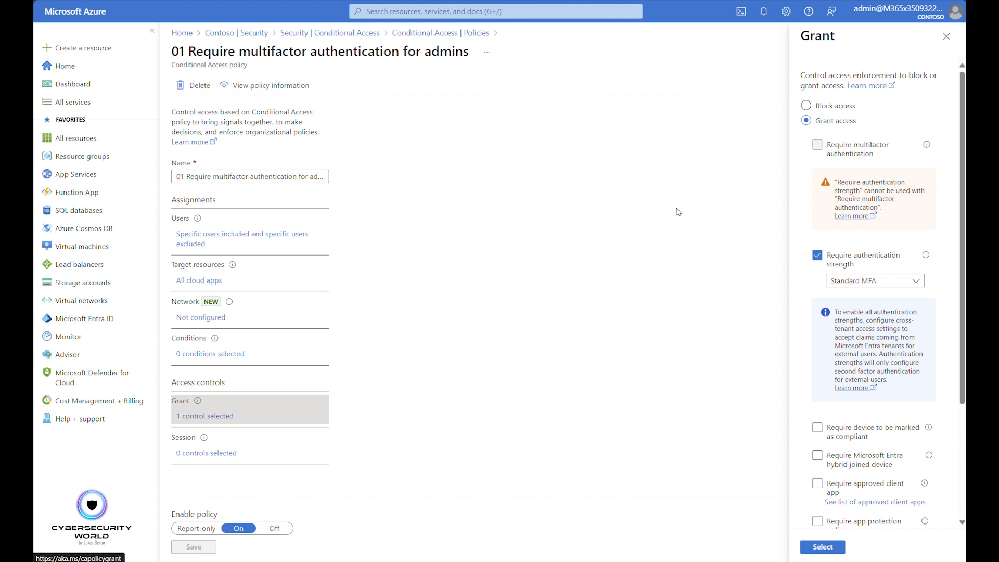
# Try replacing Require authentication strength with Require multifactor authentication in the admin policy's grant controls
pyautogui.click(818, 255)
pyautogui.click(818, 146)
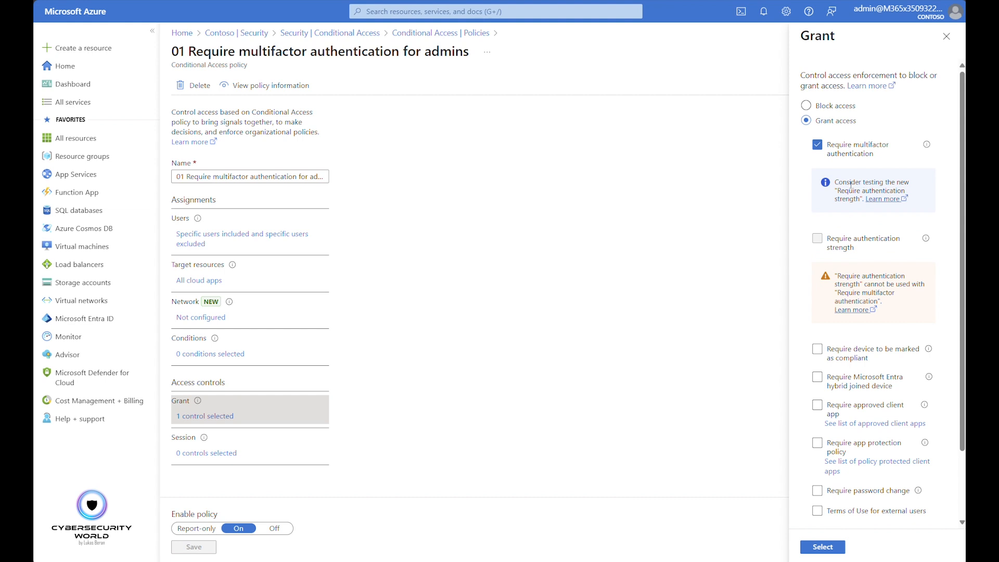
pyautogui.moveTo(836, 182); pyautogui.dragTo(891, 180)
pyautogui.click(830, 218)
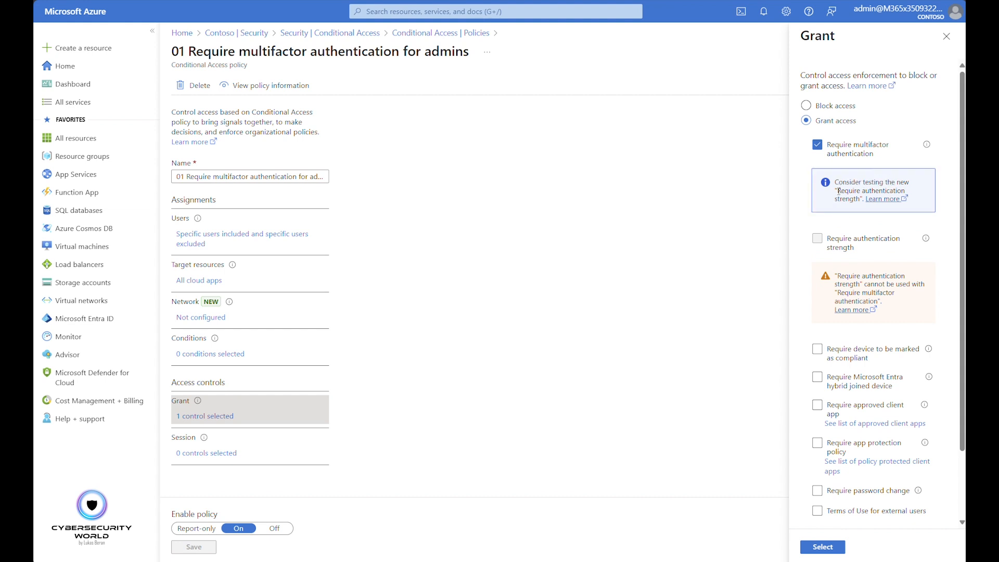
# Restore Require authentication strength with Standard MFA in the grant controls, and leave the admin policy without saving
pyautogui.click(817, 146)
pyautogui.click(818, 175)
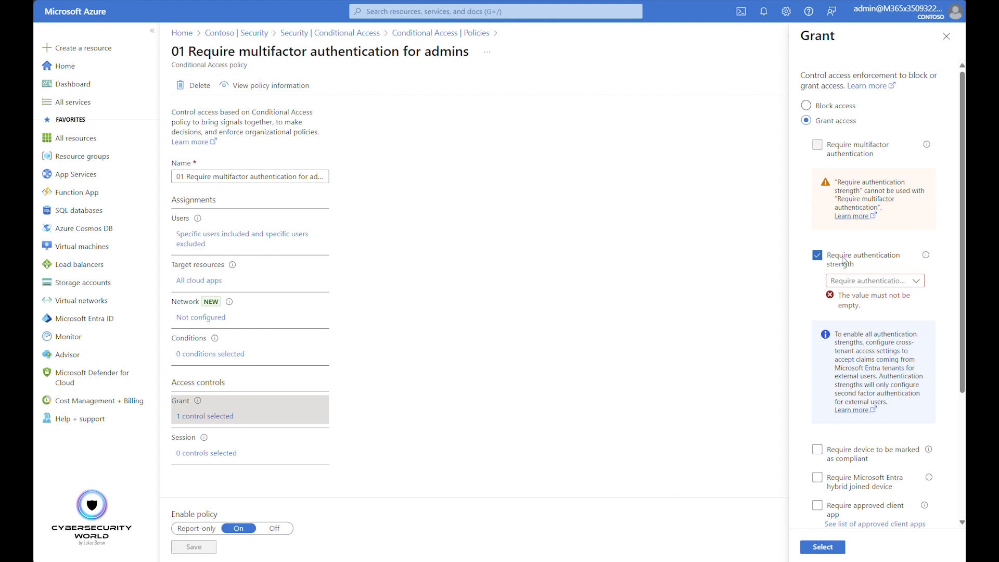
pyautogui.click(852, 281)
pyautogui.click(859, 518)
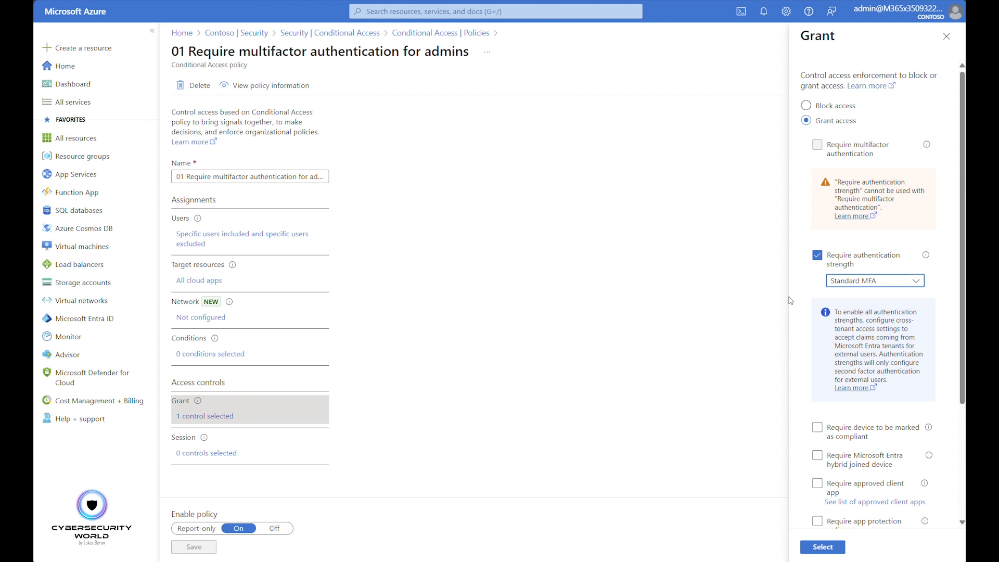
pyautogui.click(946, 36)
pyautogui.click(557, 33)
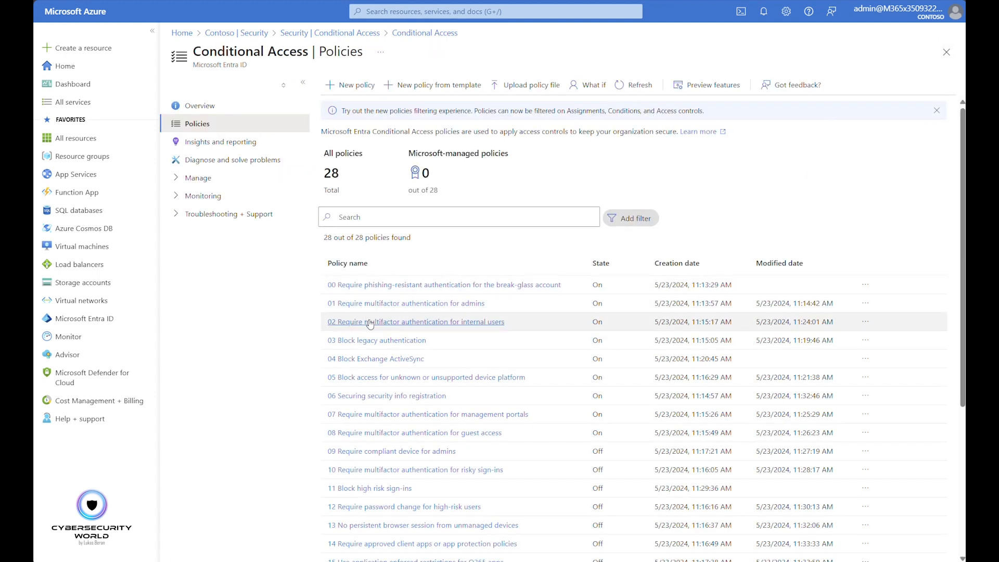
# Review user inclusions and exclusions, target resources and grant controls of 02 Require multifactor authentication for internal users, and return to the policies list
pyautogui.click(358, 322)
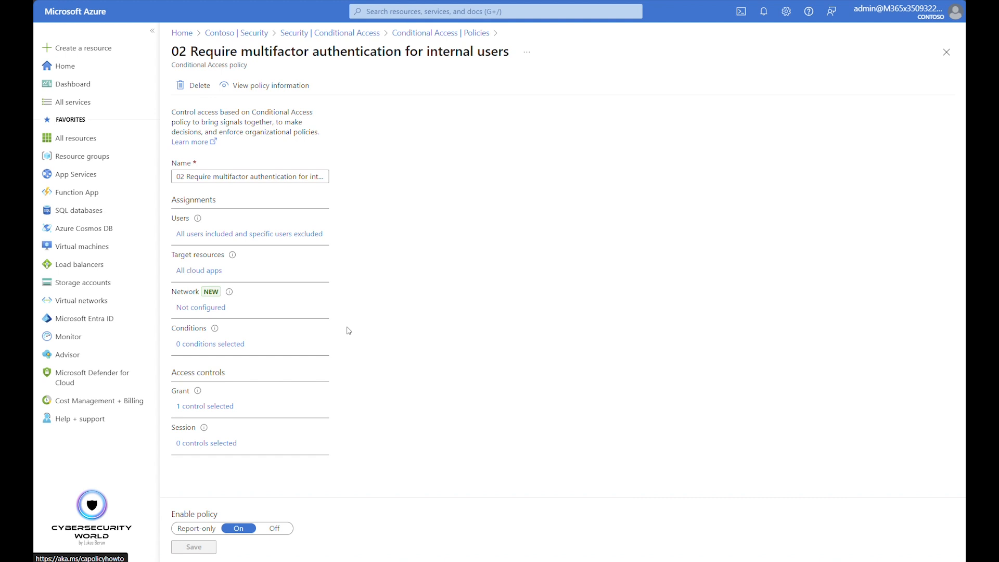
pyautogui.click(273, 234)
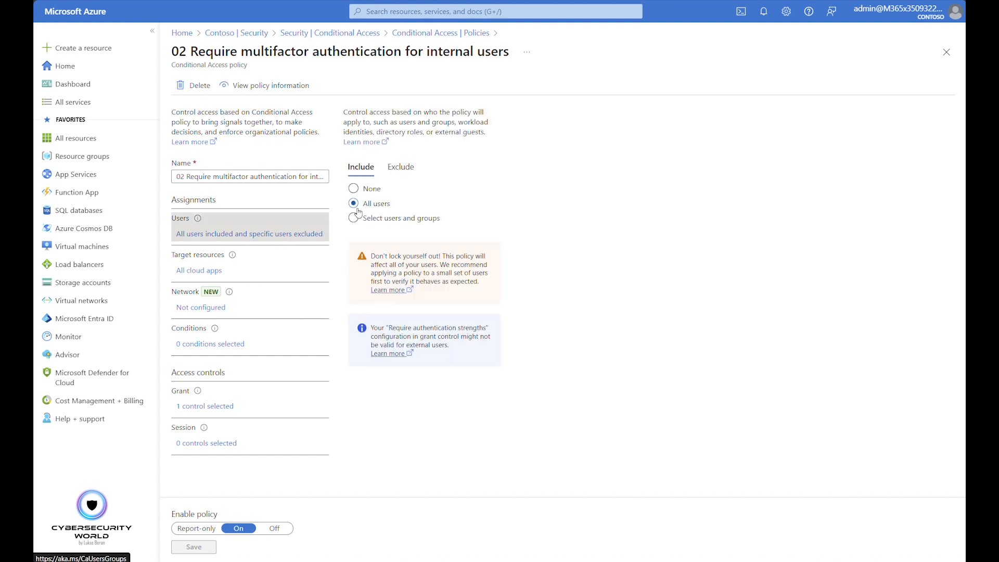
pyautogui.click(397, 168)
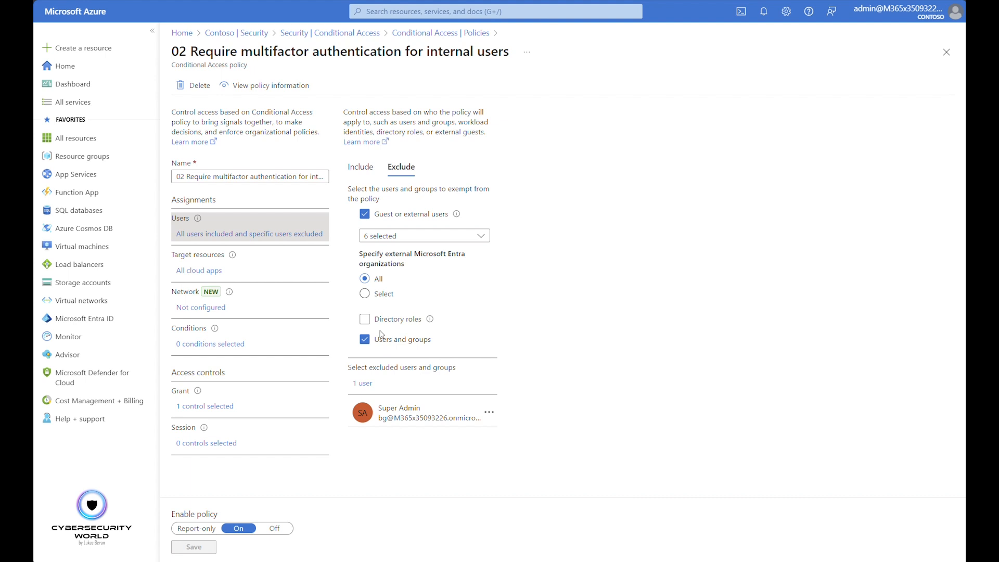
pyautogui.click(200, 271)
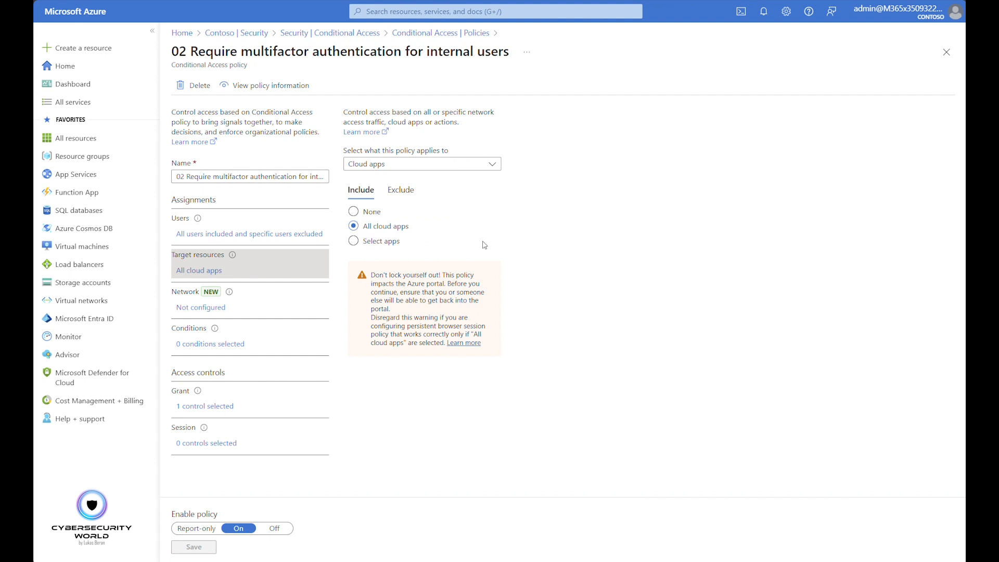
pyautogui.click(401, 190)
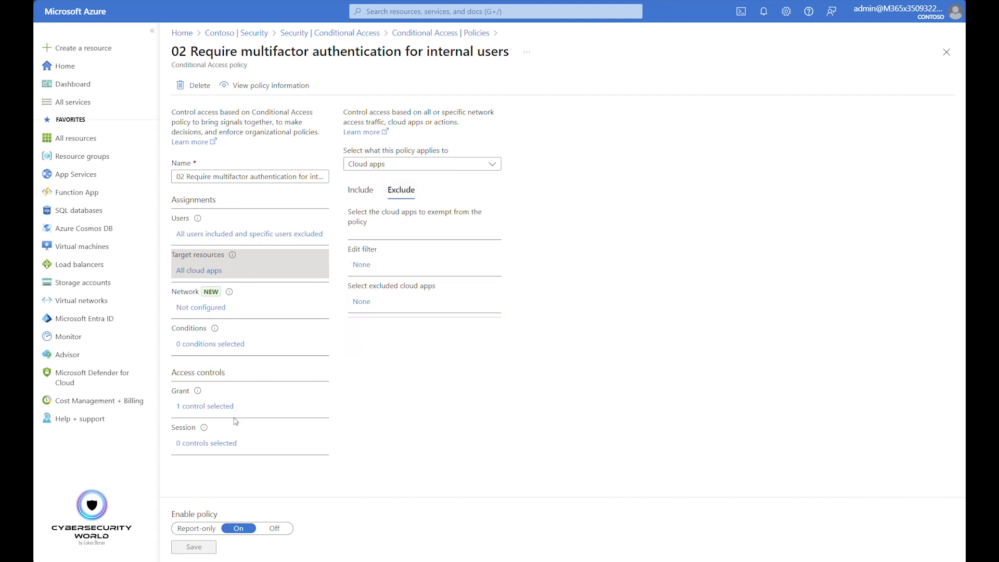
pyautogui.click(217, 409)
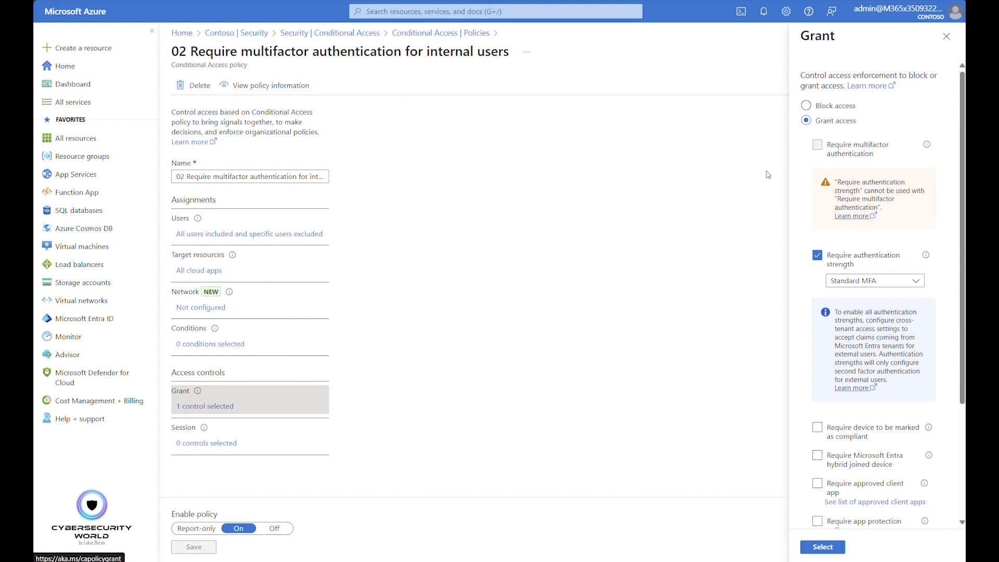
pyautogui.click(946, 36)
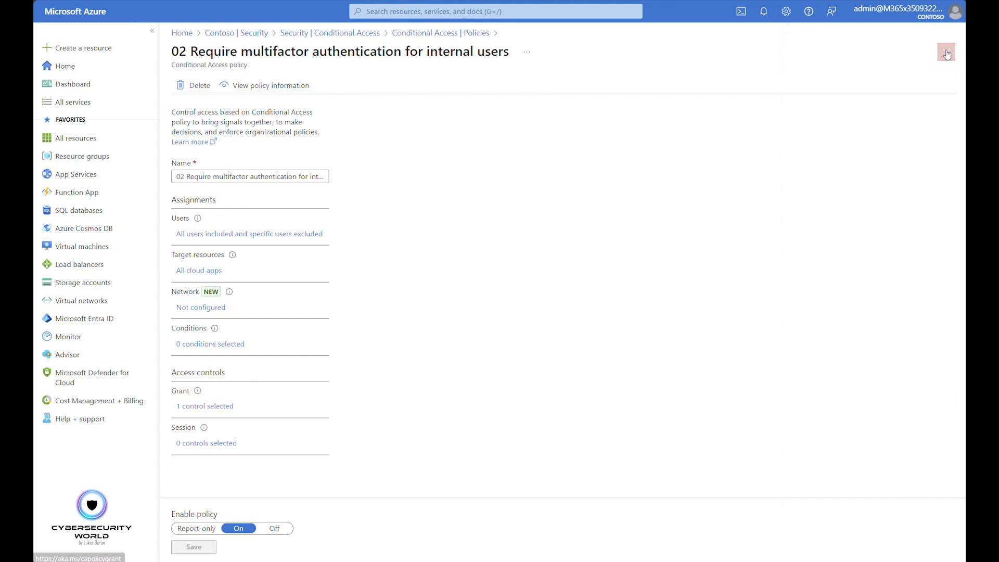
pyautogui.click(947, 53)
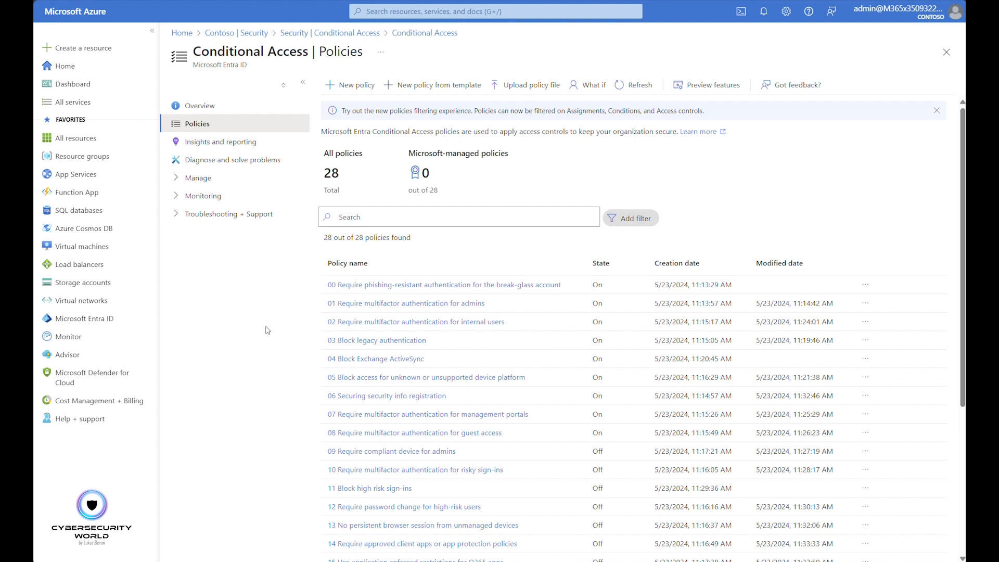
# Review the included users and roles of 01 Require multifactor authentication for admins again, and return to the policies list
pyautogui.click(353, 304)
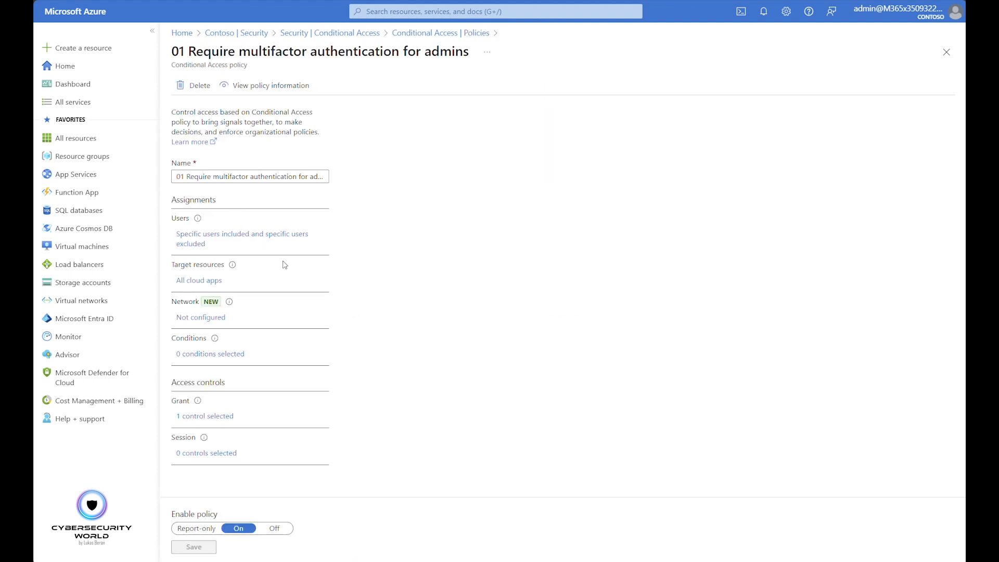
pyautogui.click(214, 243)
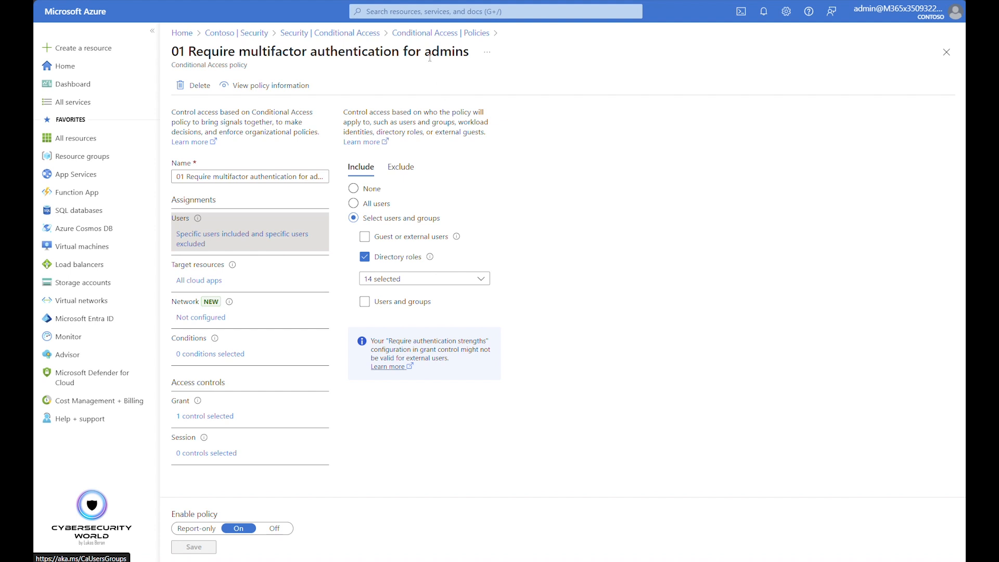
pyautogui.click(426, 34)
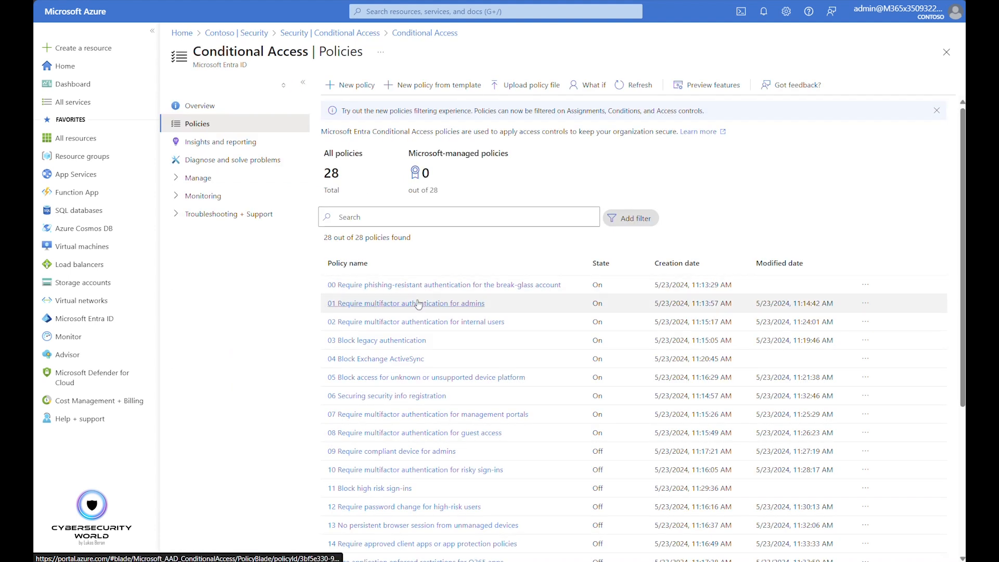
# Review the included and excluded users, target resources and client apps condition of 03 Block legacy authentication
pyautogui.click(376, 341)
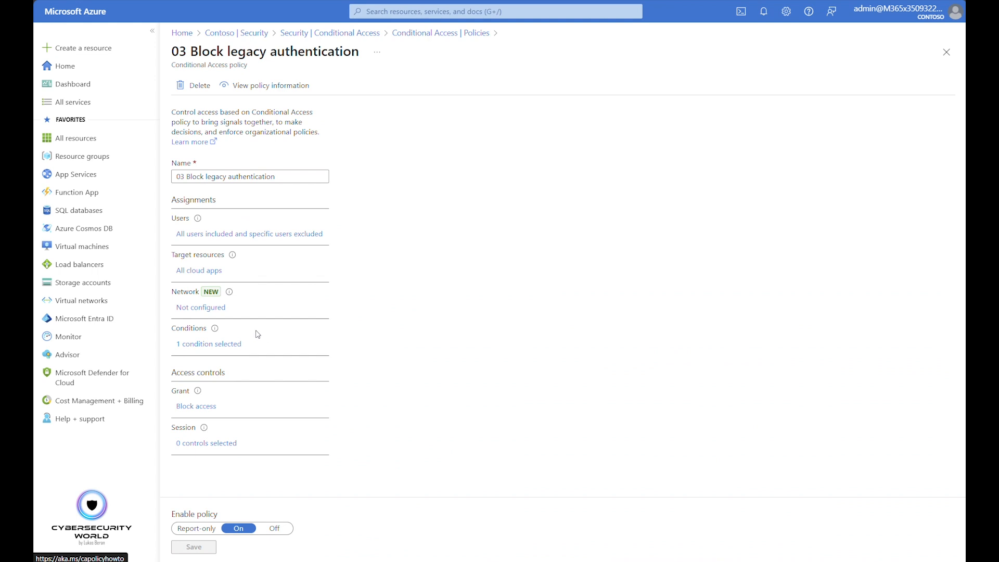
pyautogui.click(284, 235)
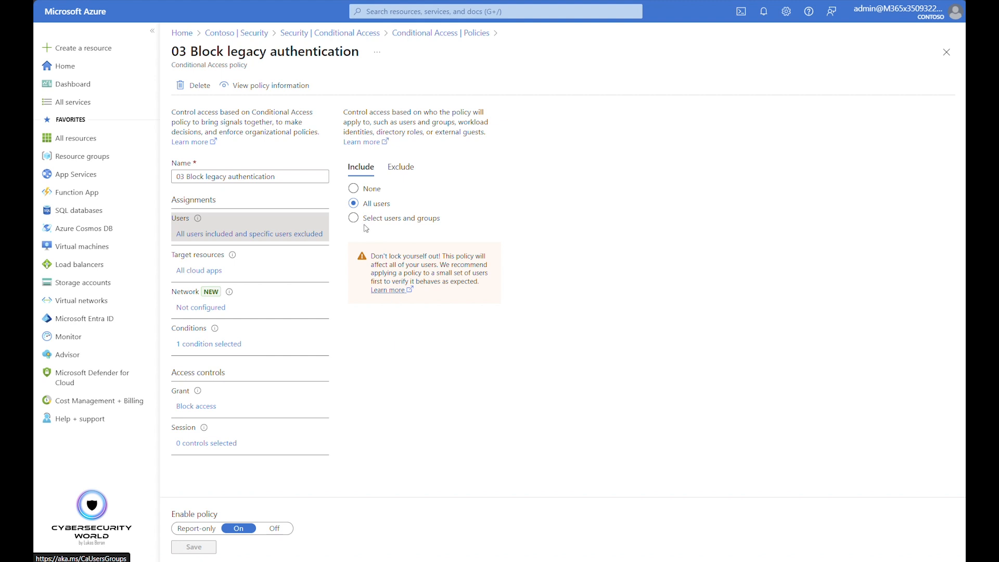
pyautogui.click(410, 178)
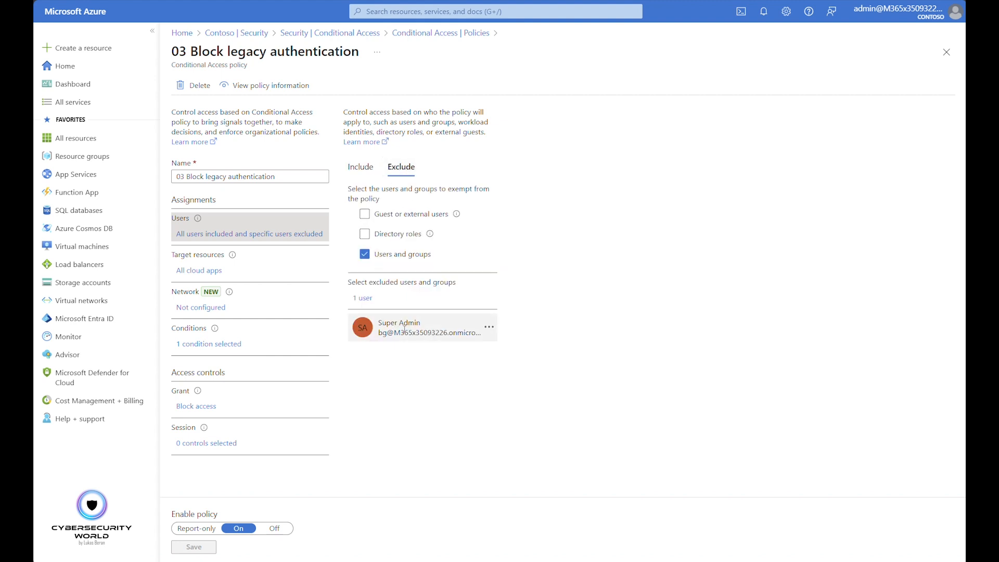
pyautogui.click(207, 274)
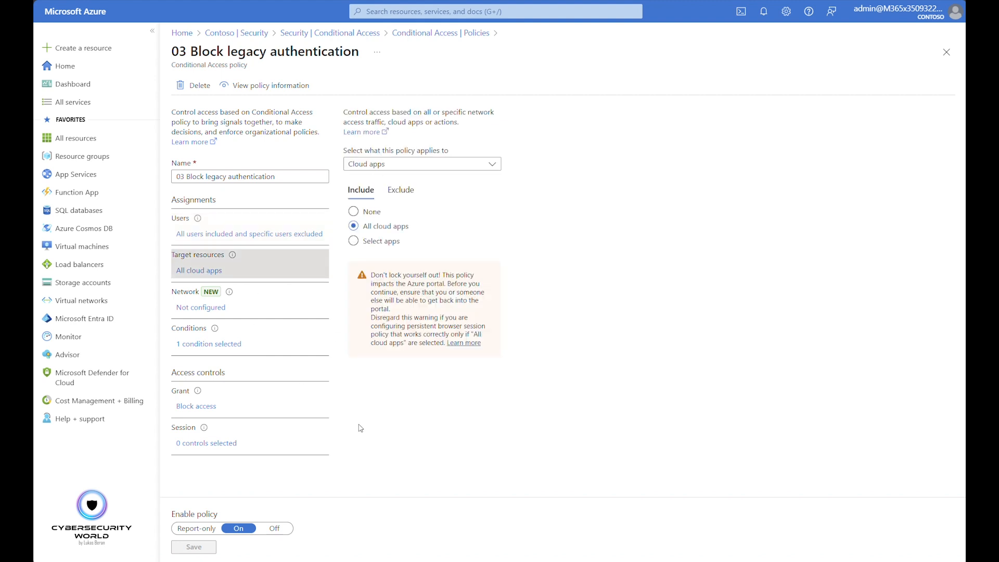
pyautogui.click(214, 329)
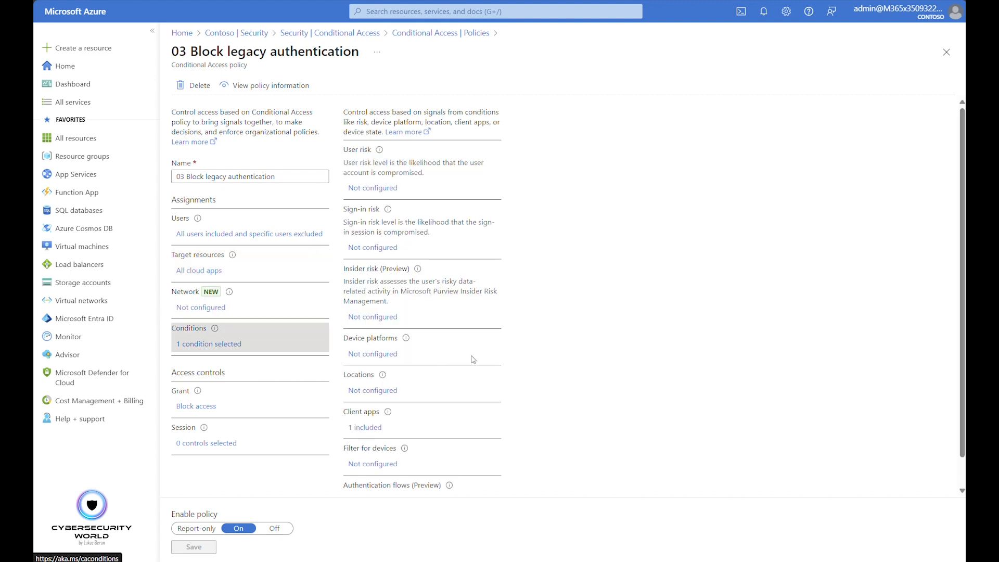
pyautogui.click(364, 428)
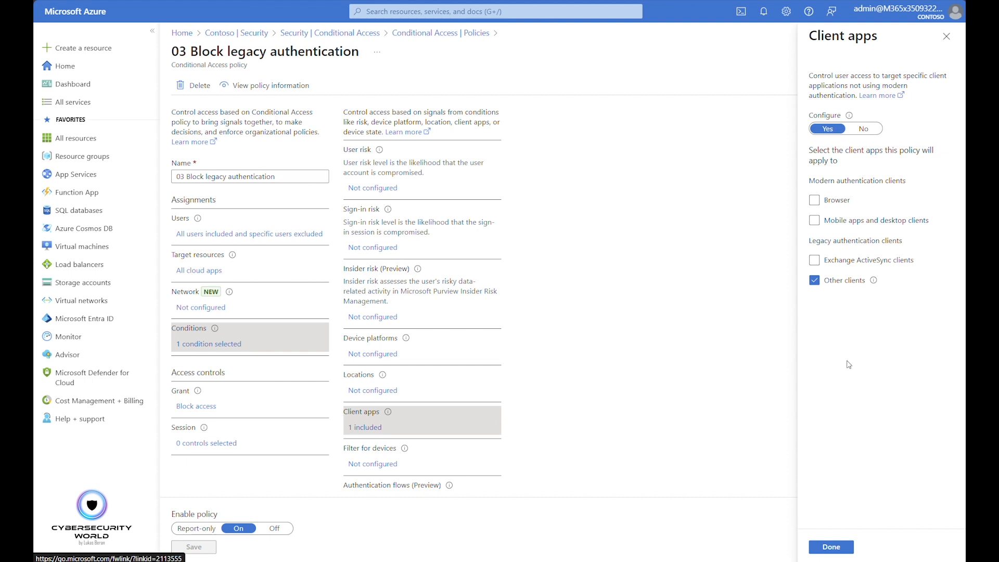
# Try adding Exchange ActiveSync clients to the client apps condition, clear it again, and leave the condition without applying changes
pyautogui.click(816, 260)
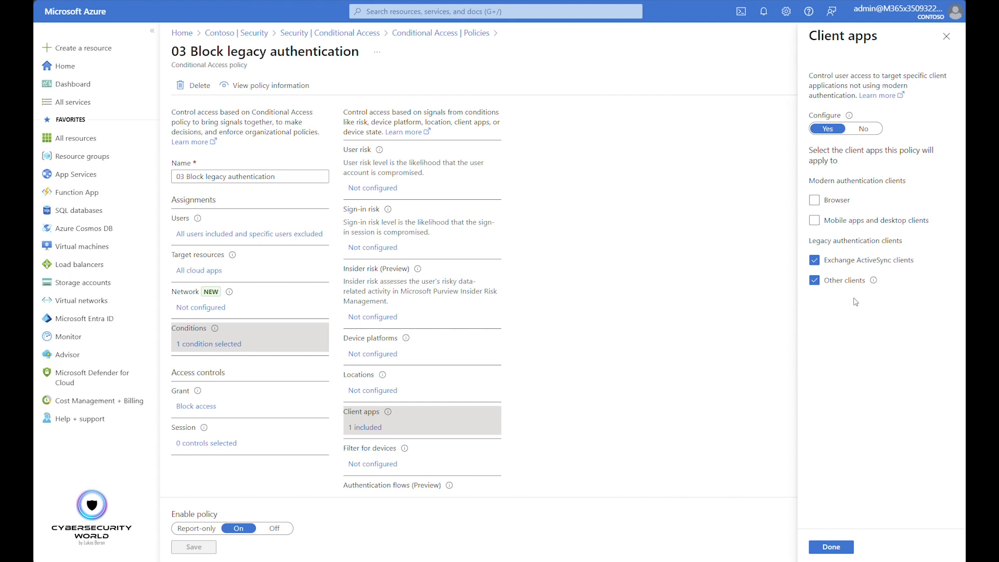
pyautogui.click(818, 261)
pyautogui.click(947, 36)
pyautogui.click(570, 33)
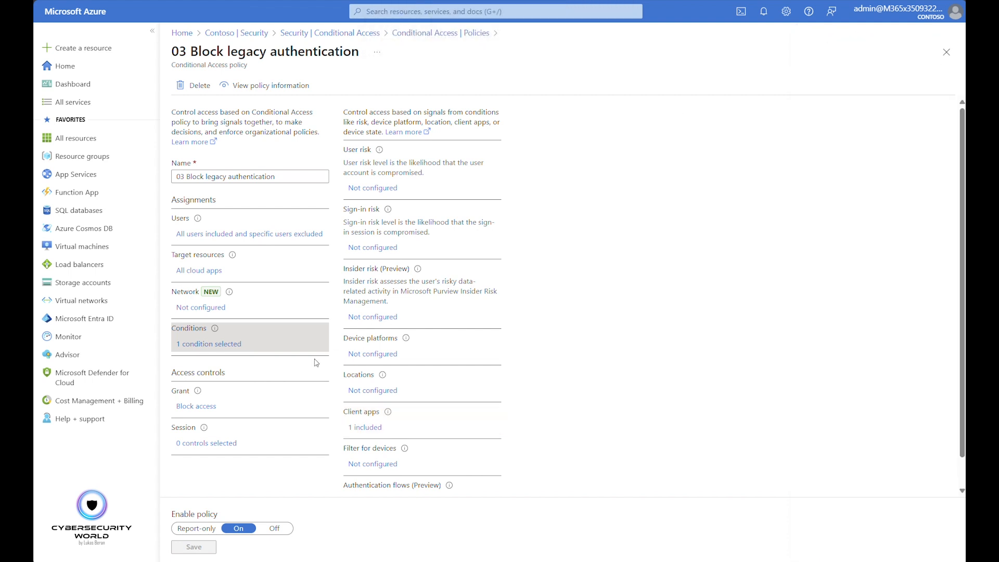
# Review the grant controls of 03 Block legacy authentication, and return to the policies list
pyautogui.click(211, 410)
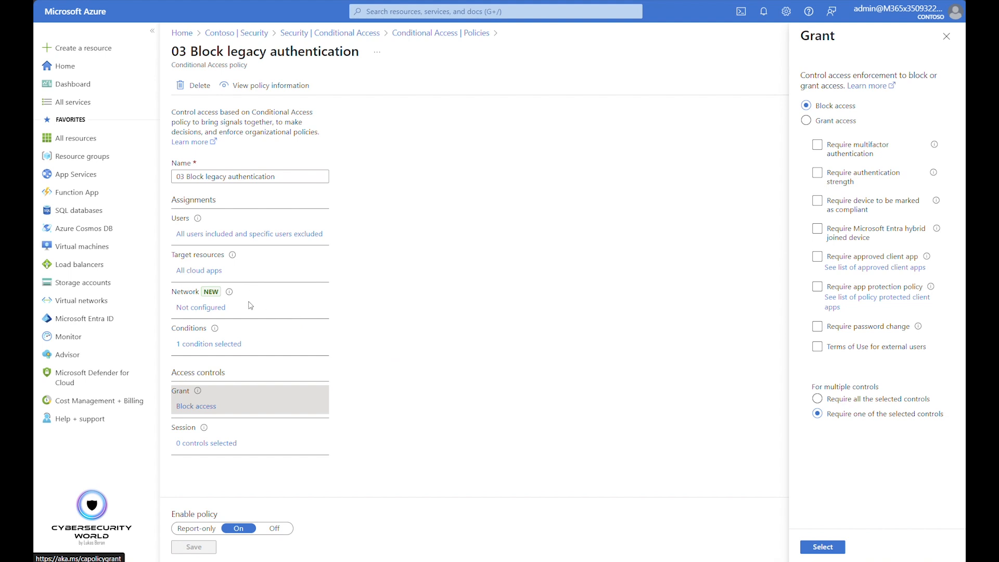
pyautogui.click(947, 38)
pyautogui.click(947, 51)
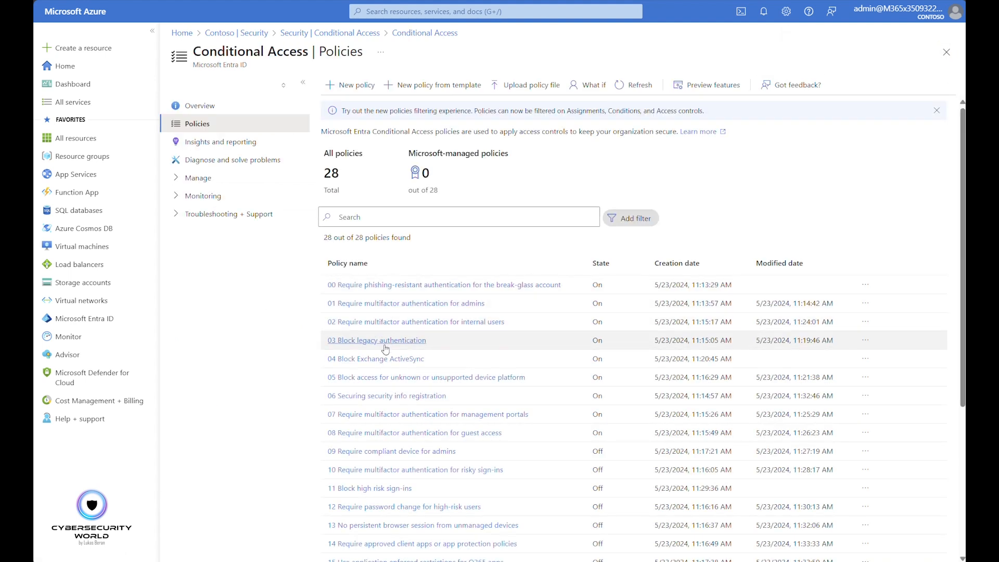
# Review the included and excluded users and the target resources of 04 Block Exchange ActiveSync
pyautogui.click(367, 360)
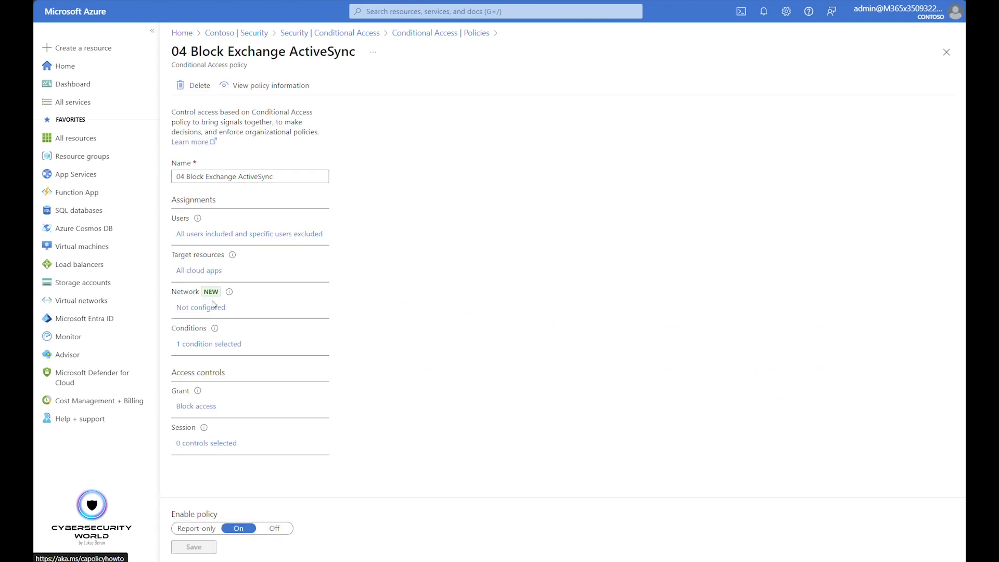
pyautogui.click(248, 235)
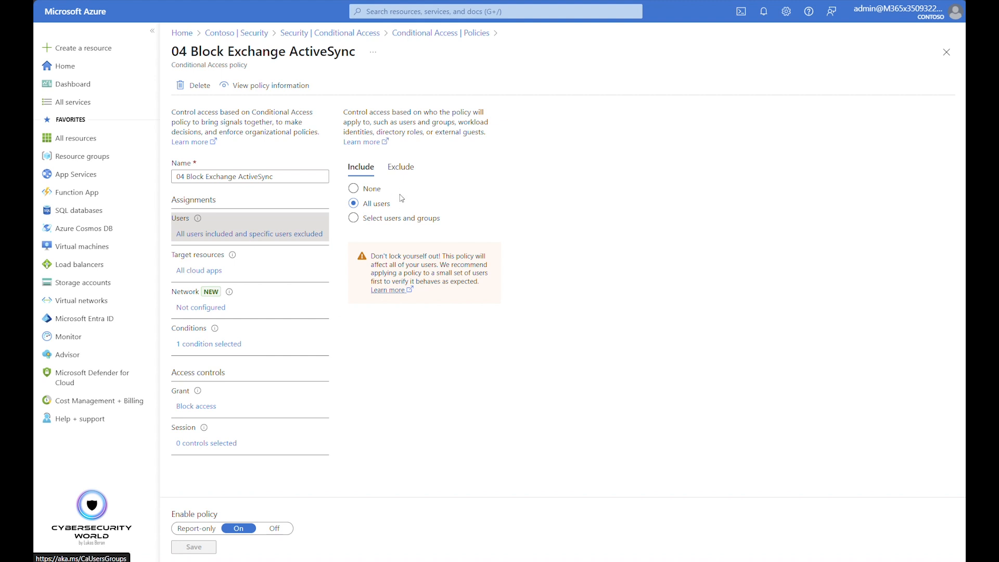
pyautogui.click(404, 167)
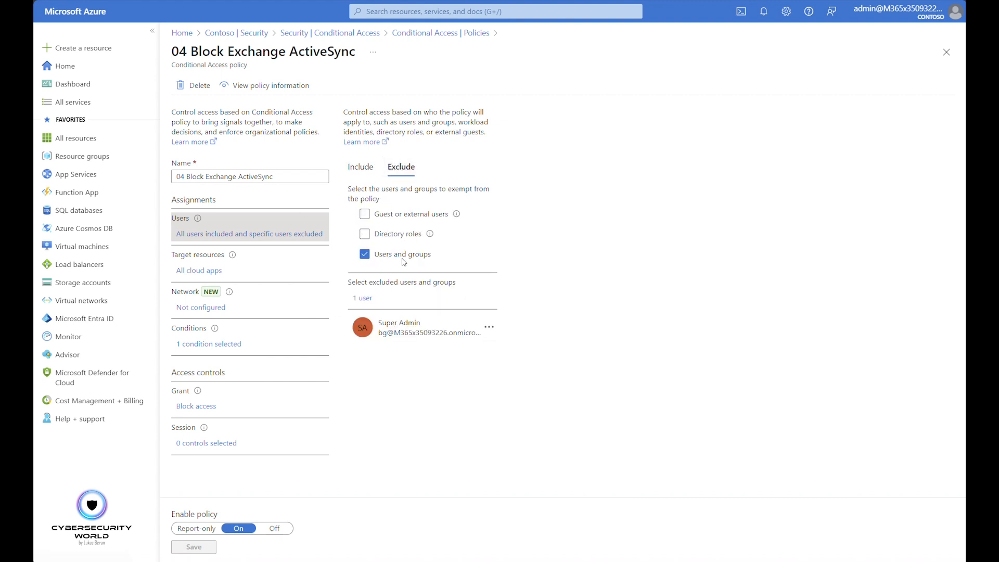
pyautogui.click(203, 272)
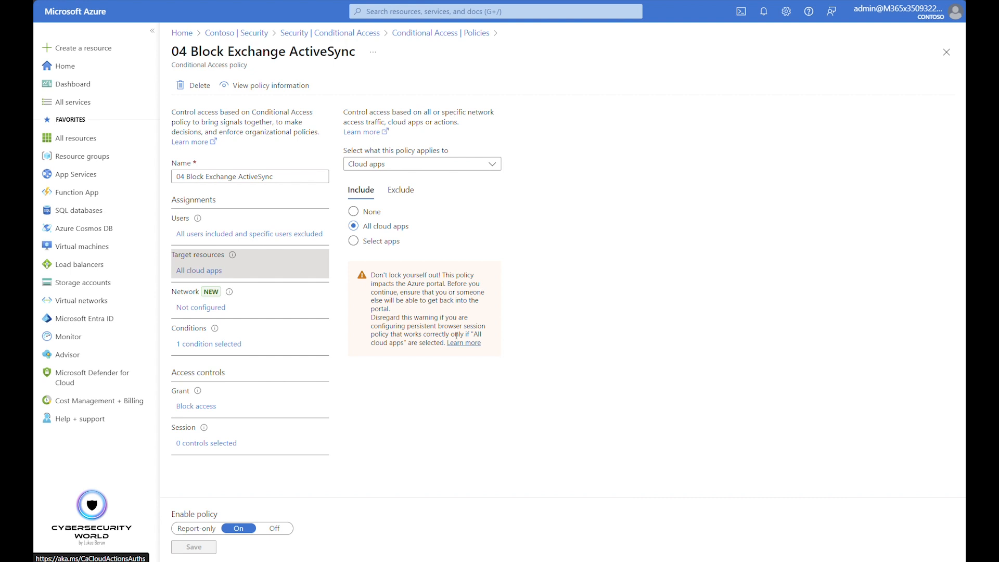
# Try limiting the target resources to the selected app Office 365, discard the selection, and restore All cloud apps
pyautogui.click(382, 242)
pyautogui.click(358, 319)
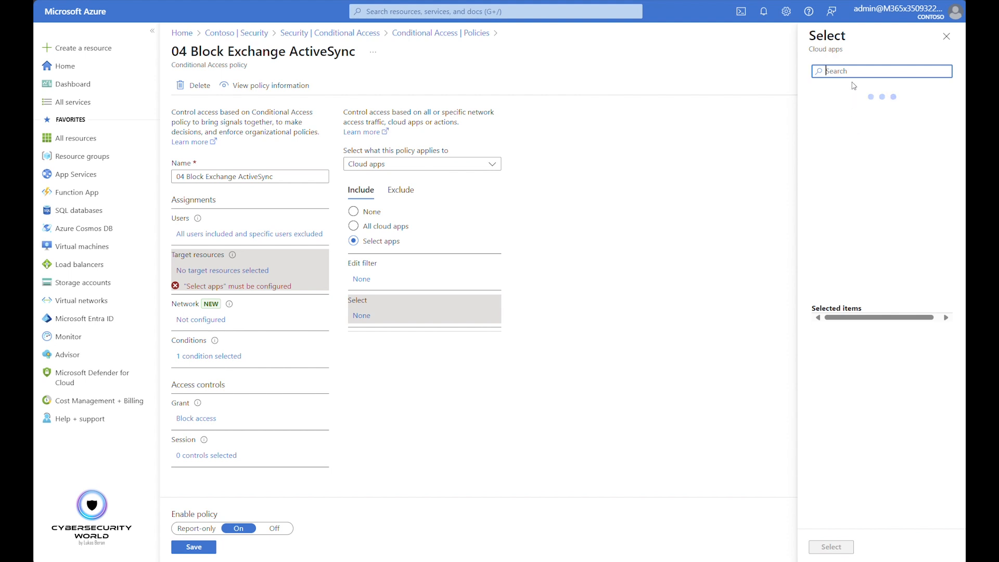
pyautogui.click(809, 132)
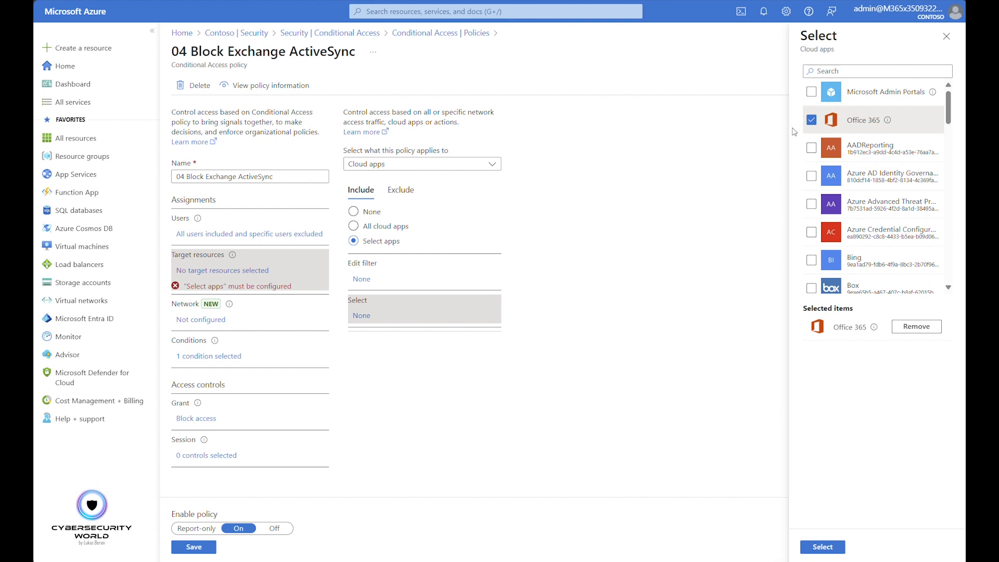
pyautogui.click(947, 48)
pyautogui.click(555, 31)
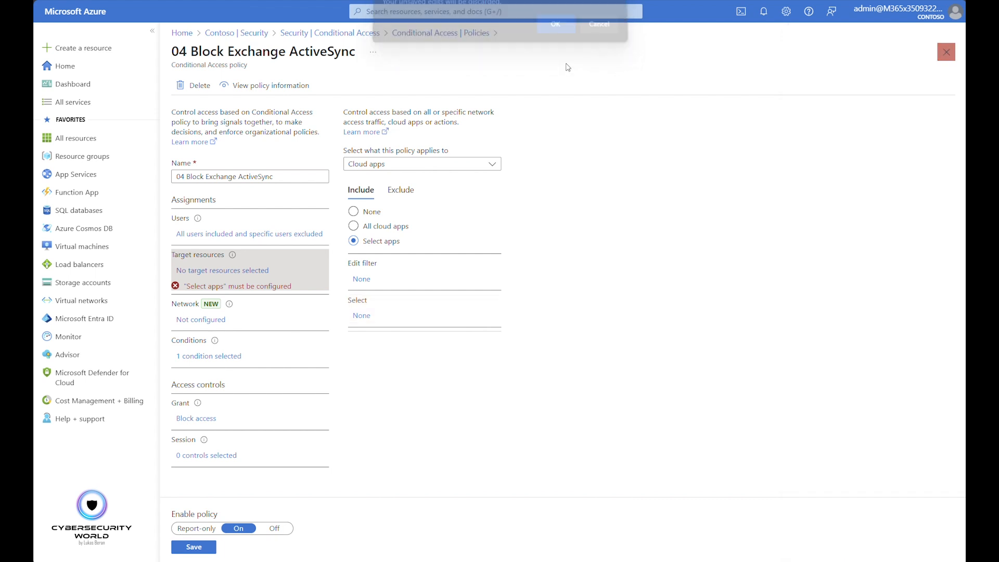
pyautogui.click(370, 226)
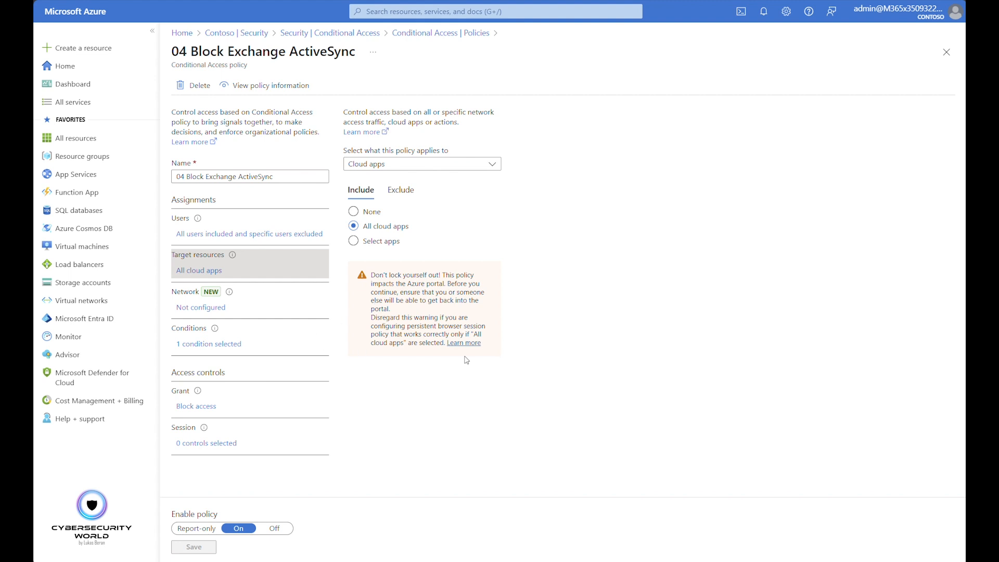
# Review the client apps condition and grant controls of 04 Block Exchange ActiveSync, and return to the policies list
pyautogui.click(208, 344)
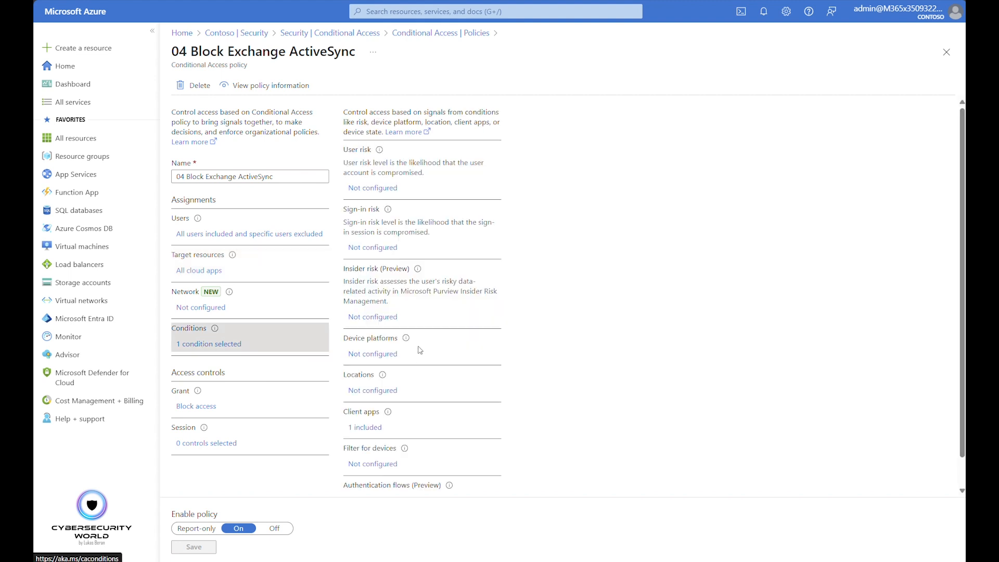
pyautogui.scroll(-1, 396, 411)
pyautogui.click(375, 400)
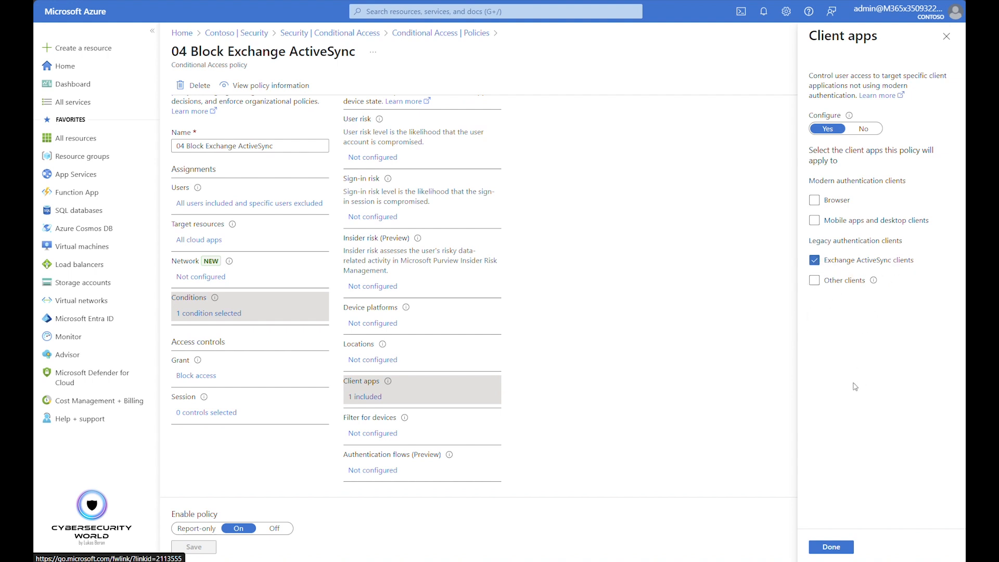
pyautogui.click(946, 35)
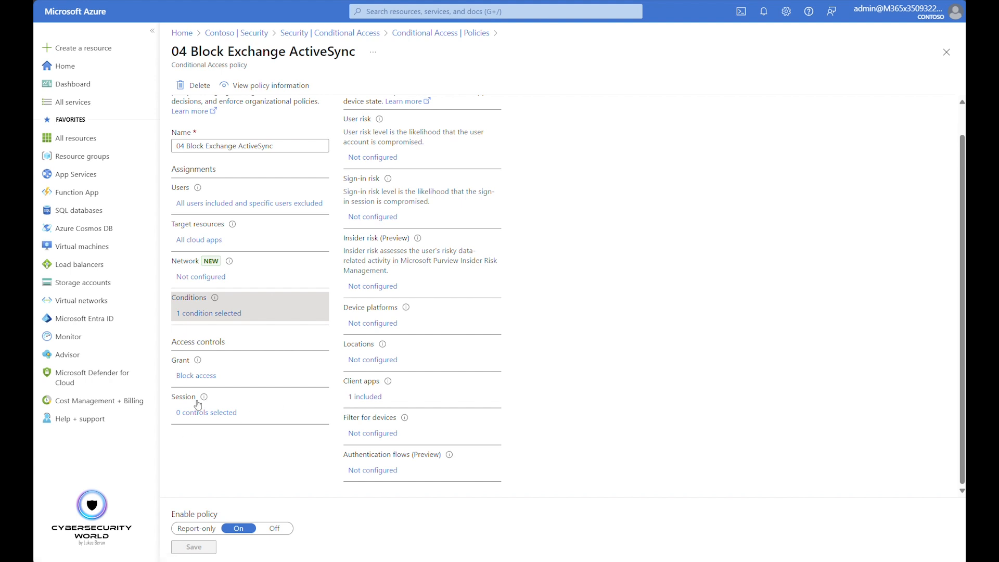
pyautogui.click(197, 375)
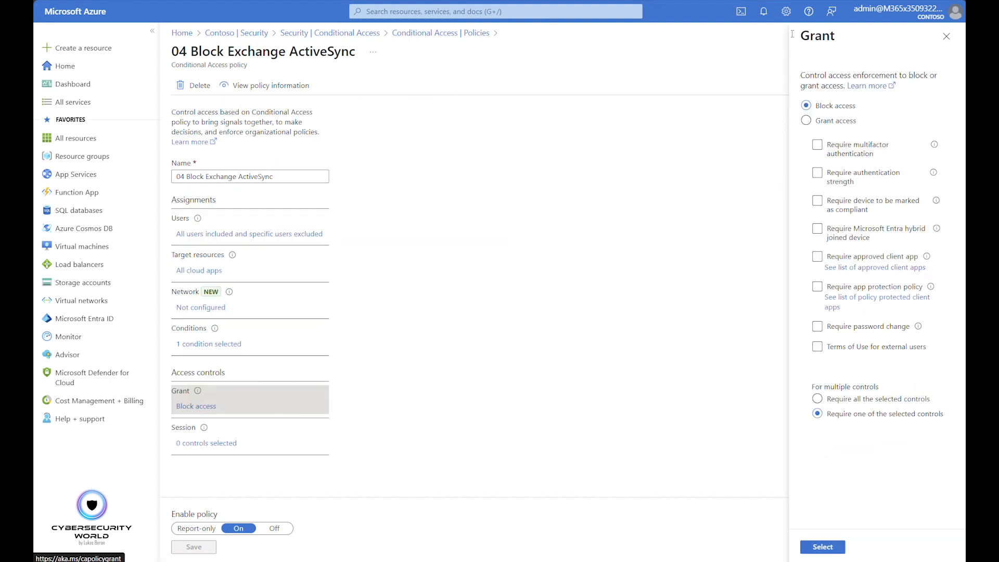
pyautogui.click(947, 37)
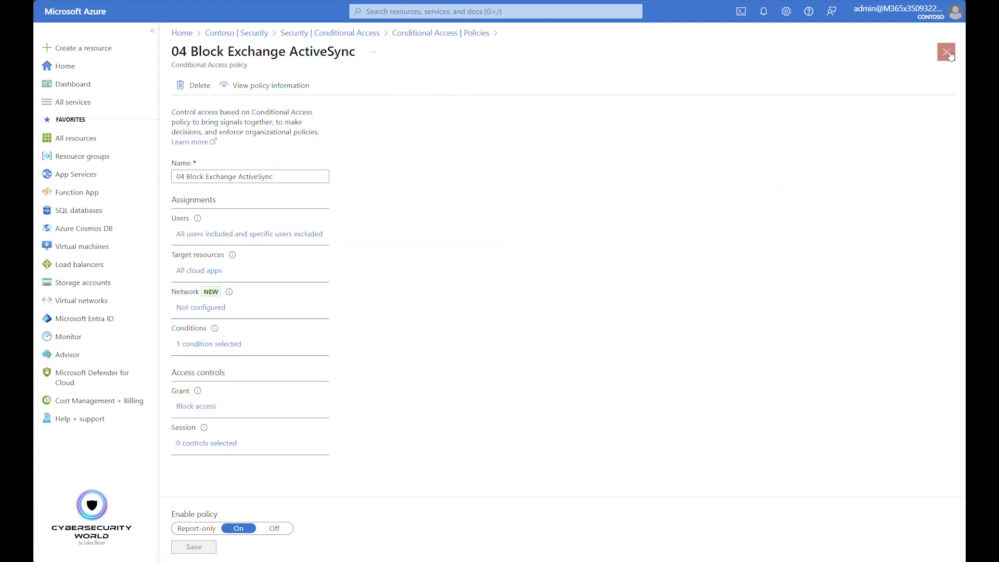
pyautogui.click(946, 51)
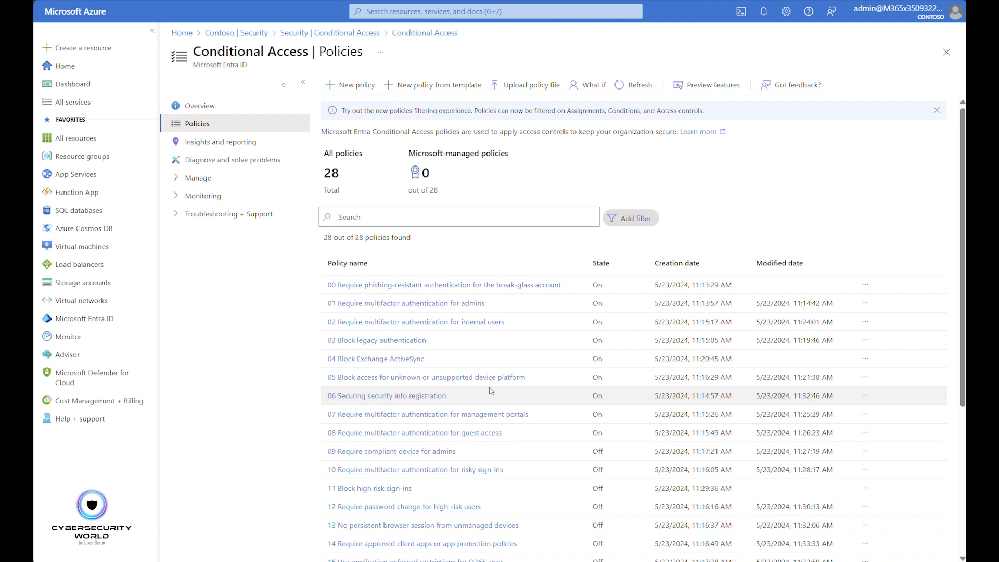
# Review the excluded users, target resources and device platforms condition of 05 Block access for unknown or unsupported device platform
pyautogui.click(380, 378)
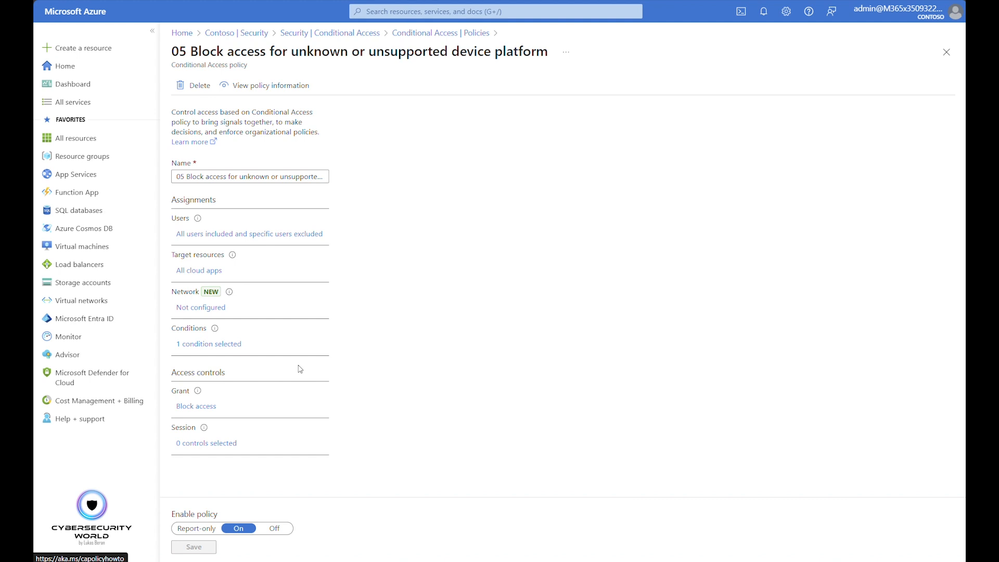
pyautogui.doubleClick(266, 234)
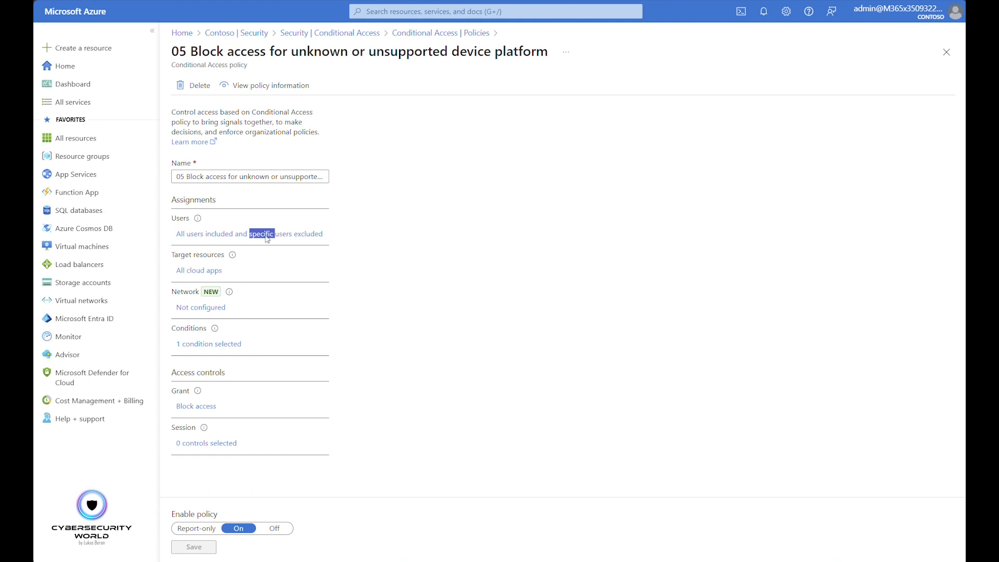
pyautogui.click(400, 167)
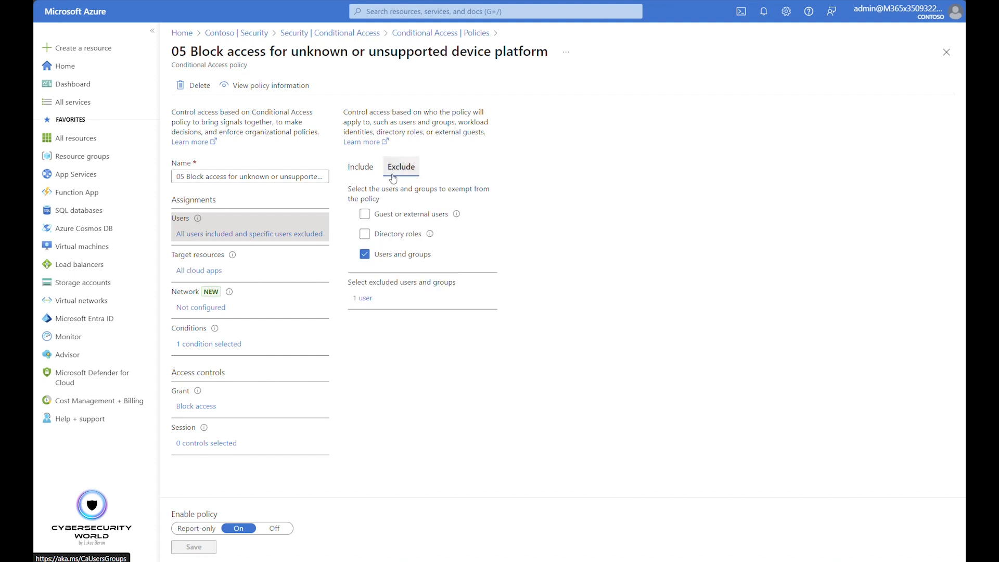
pyautogui.click(197, 271)
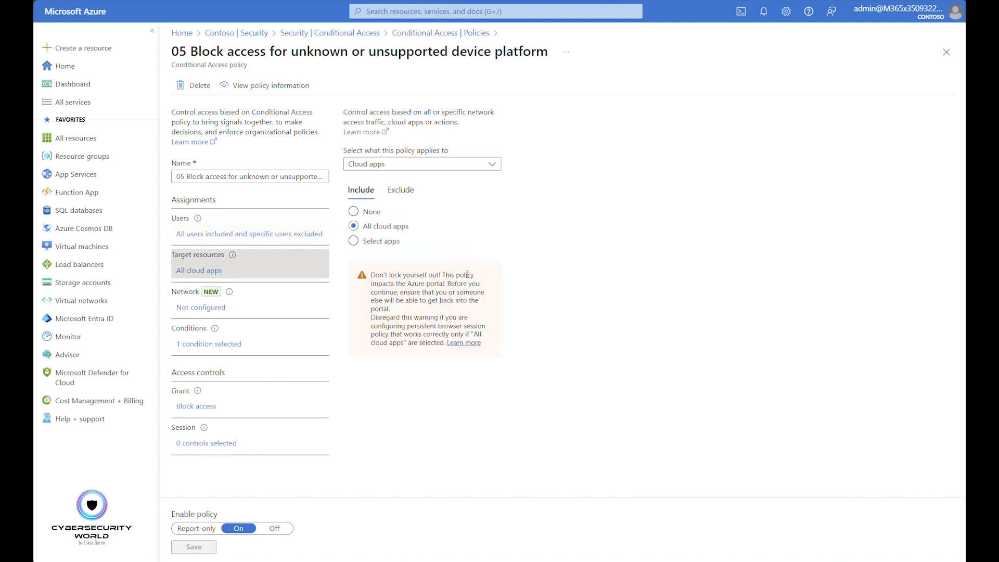
pyautogui.click(211, 335)
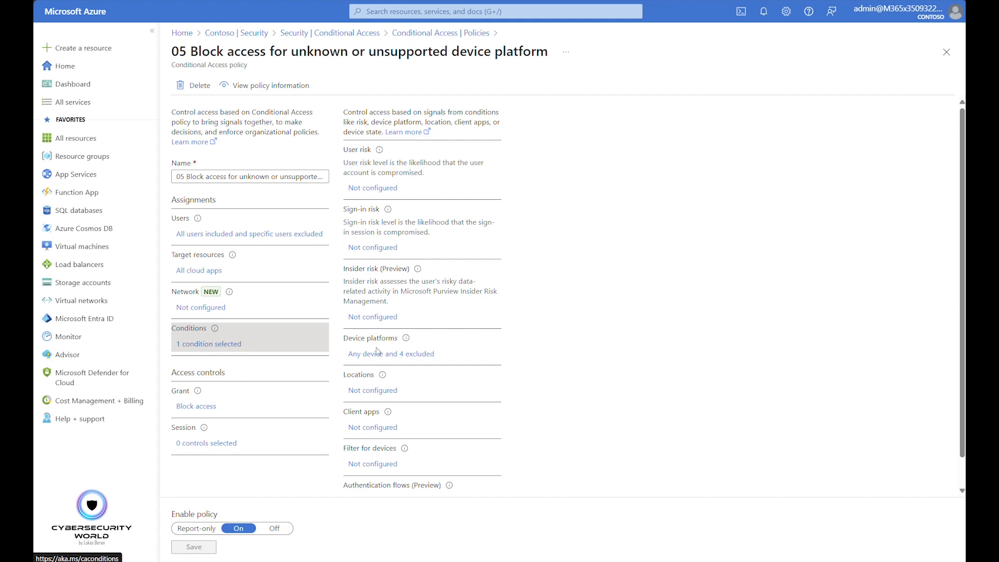
pyautogui.click(408, 354)
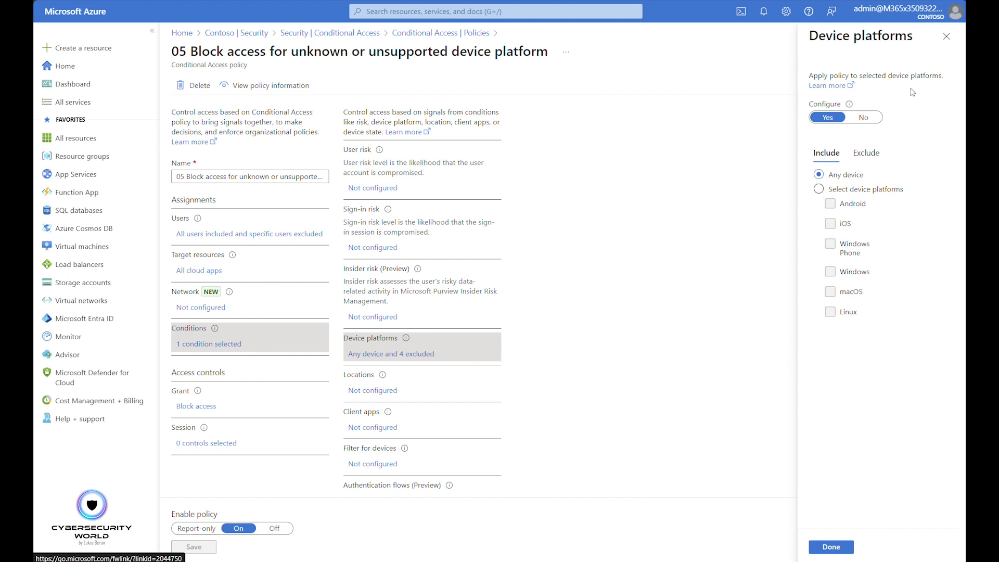
# Try including only selected device platforms, Linux and Windows Phone, and restore the inclusion to Any device
pyautogui.click(838, 191)
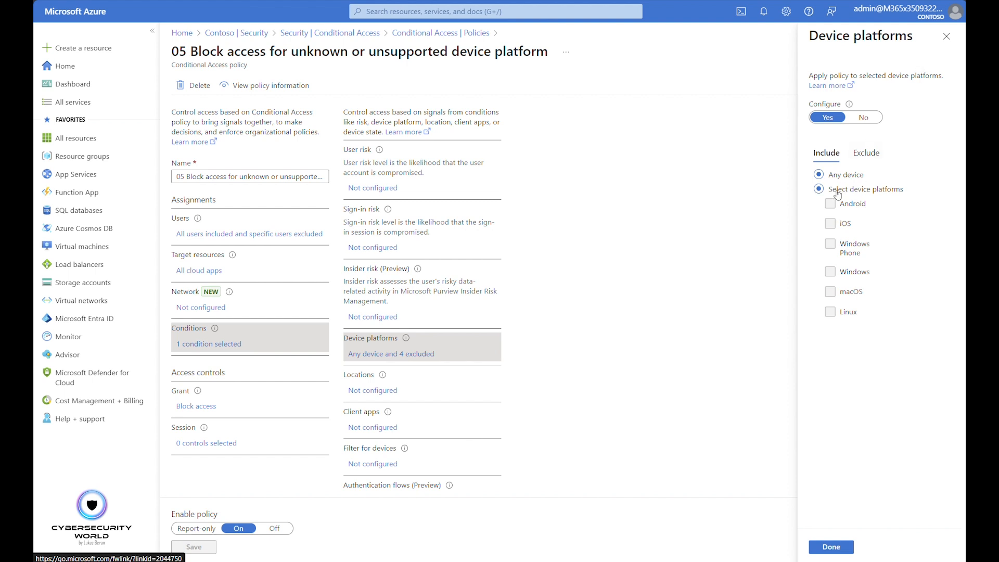
pyautogui.click(829, 313)
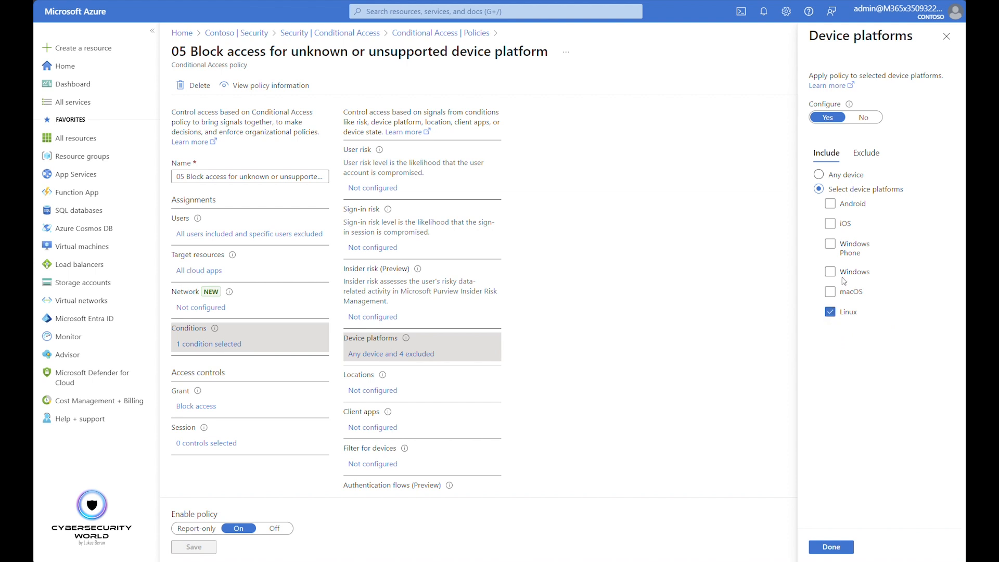
pyautogui.click(831, 245)
pyautogui.click(819, 177)
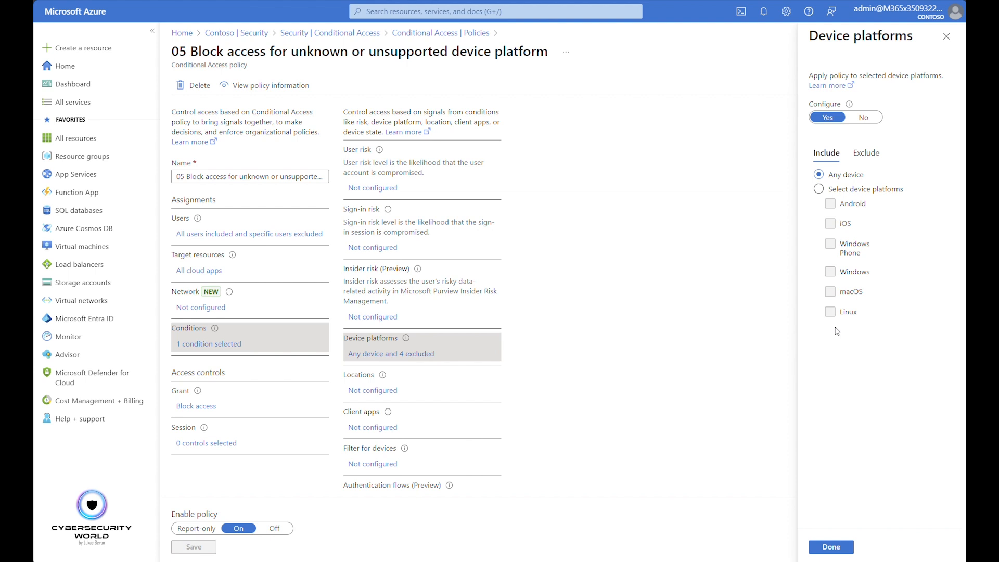
# Compare the included and excluded device platforms of the unsupported-platform policy, and close the condition without applying changes
pyautogui.click(867, 154)
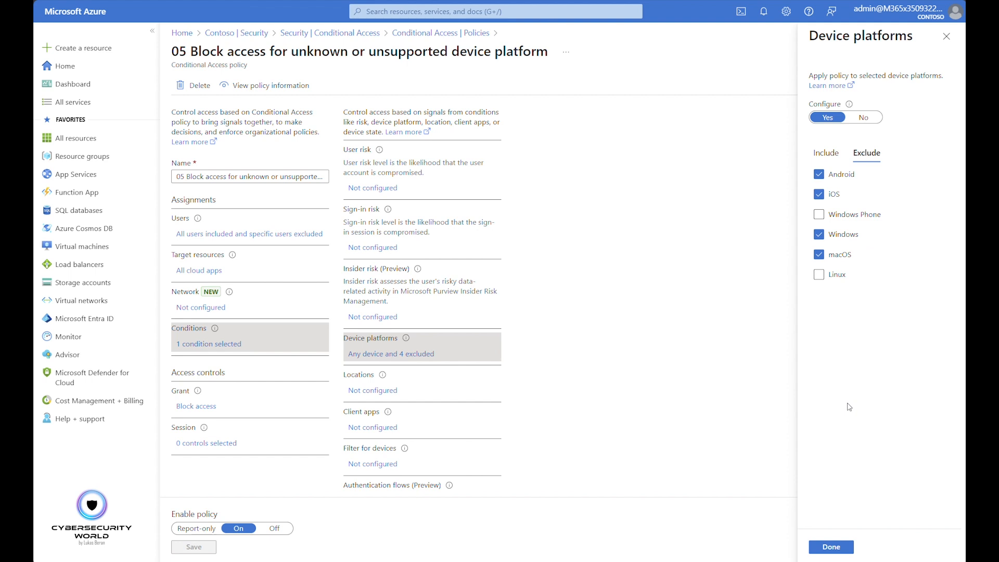
pyautogui.click(829, 153)
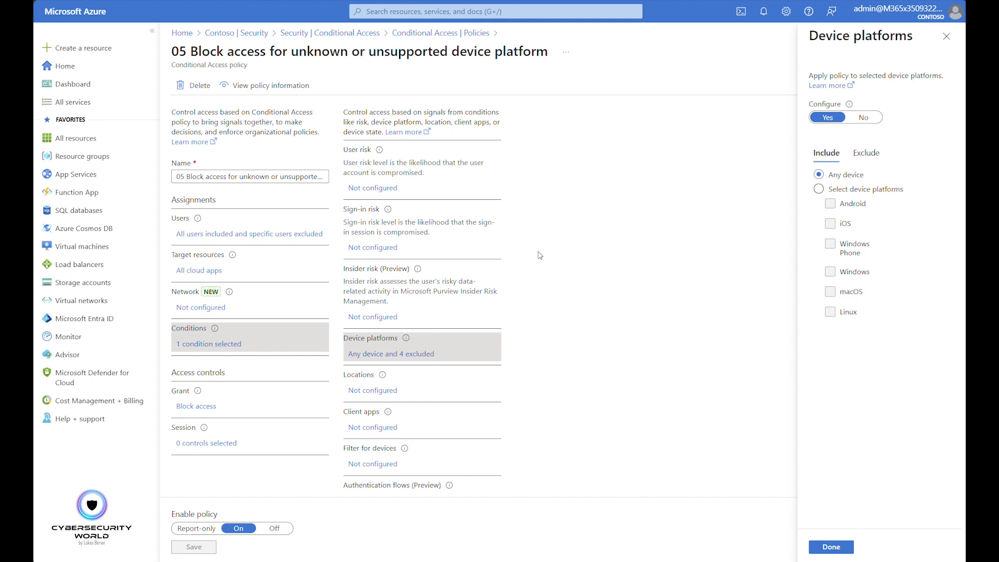
pyautogui.click(847, 194)
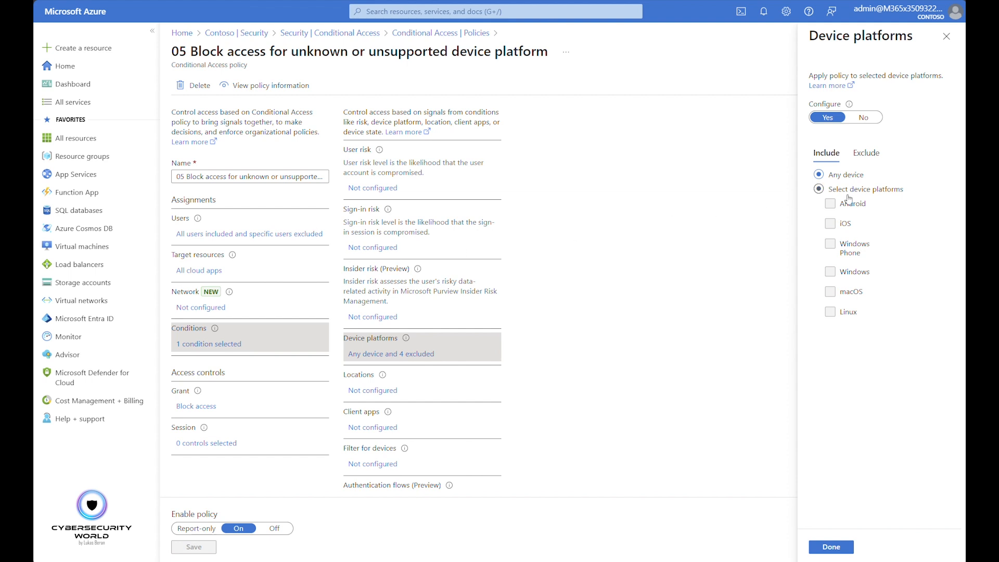
pyautogui.click(866, 153)
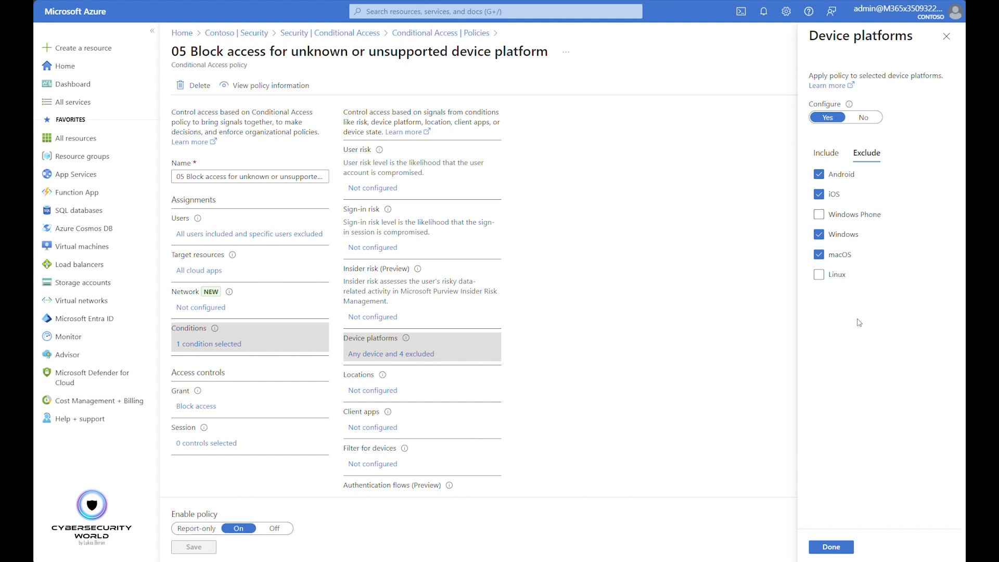
pyautogui.click(952, 38)
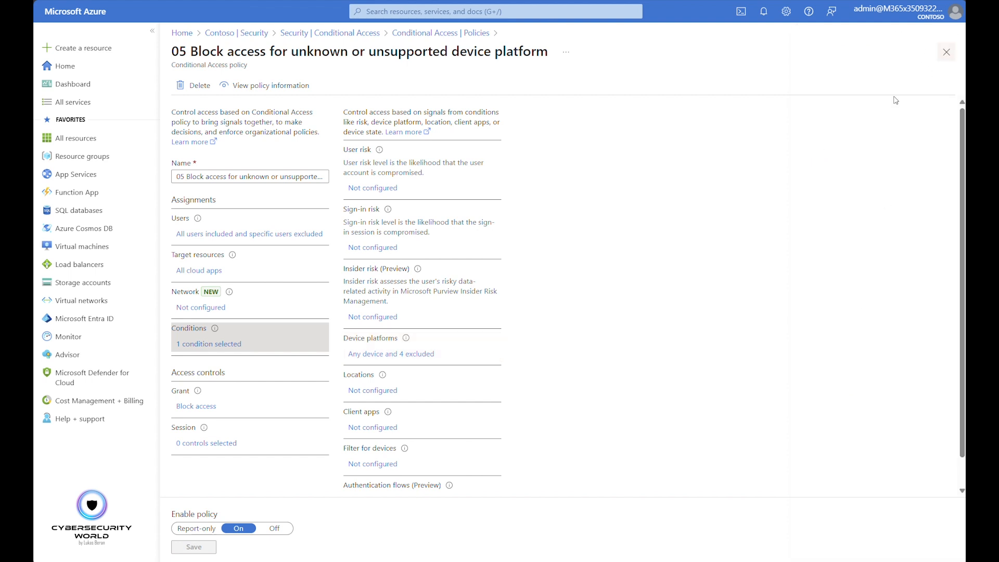
# Review the grant controls of 05 Block access for unknown or unsupported device platform, and return to the policies list
pyautogui.click(193, 407)
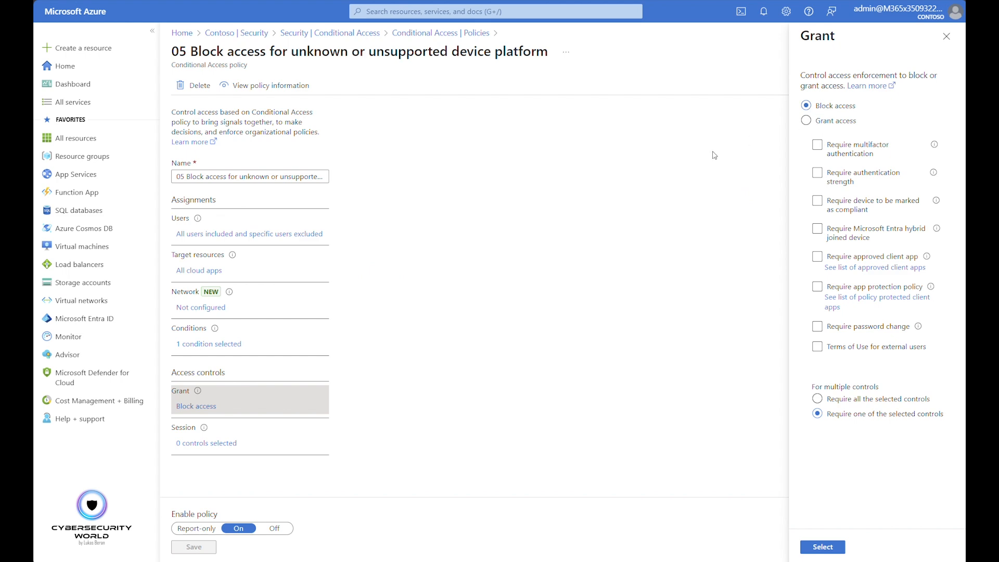
pyautogui.click(947, 36)
pyautogui.click(946, 52)
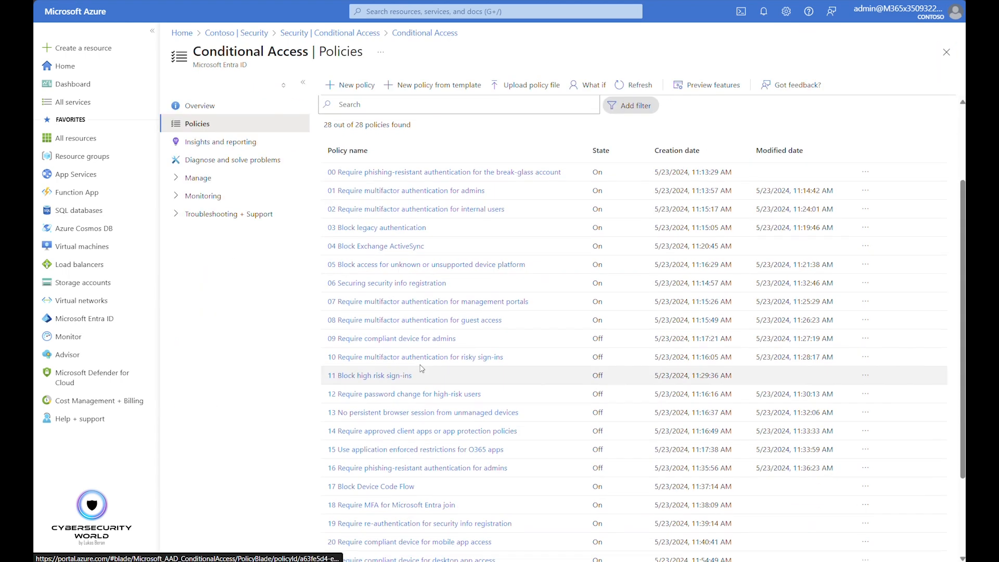
pyautogui.click(391, 285)
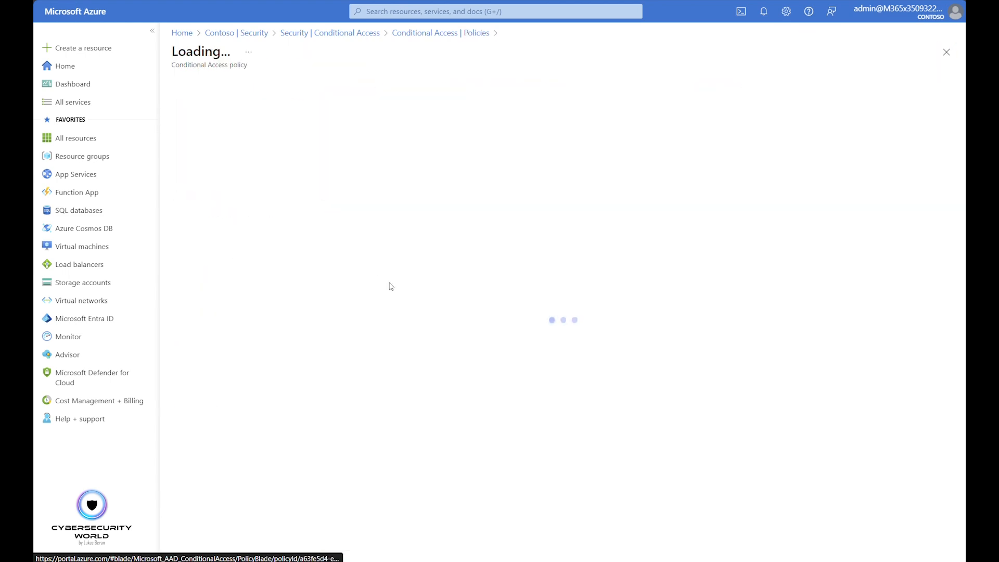
pyautogui.click(435, 33)
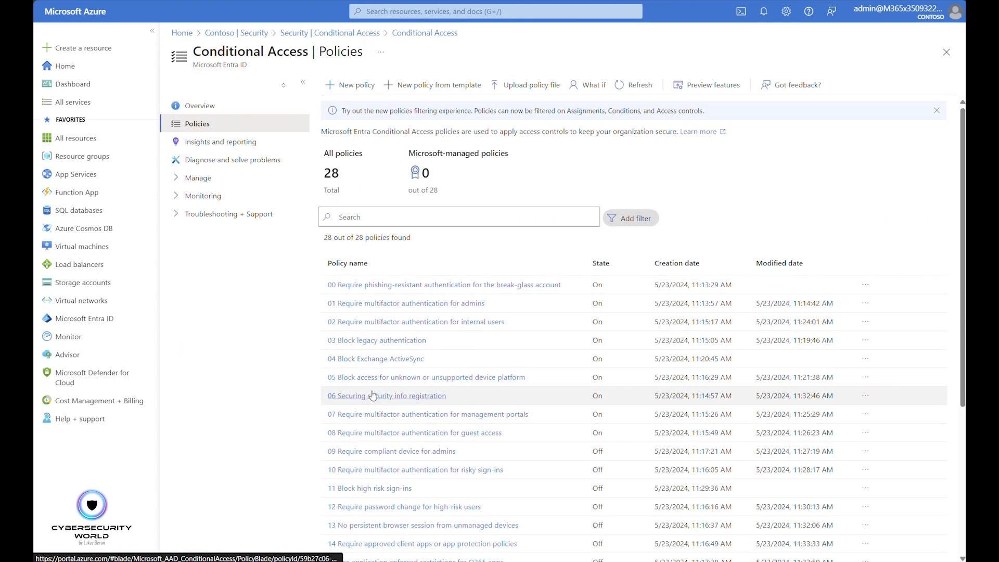
# Open 06 Securing security info registration, inspect its excluded guest or external user types, and remove the Directory roles exclusion
pyautogui.click(374, 397)
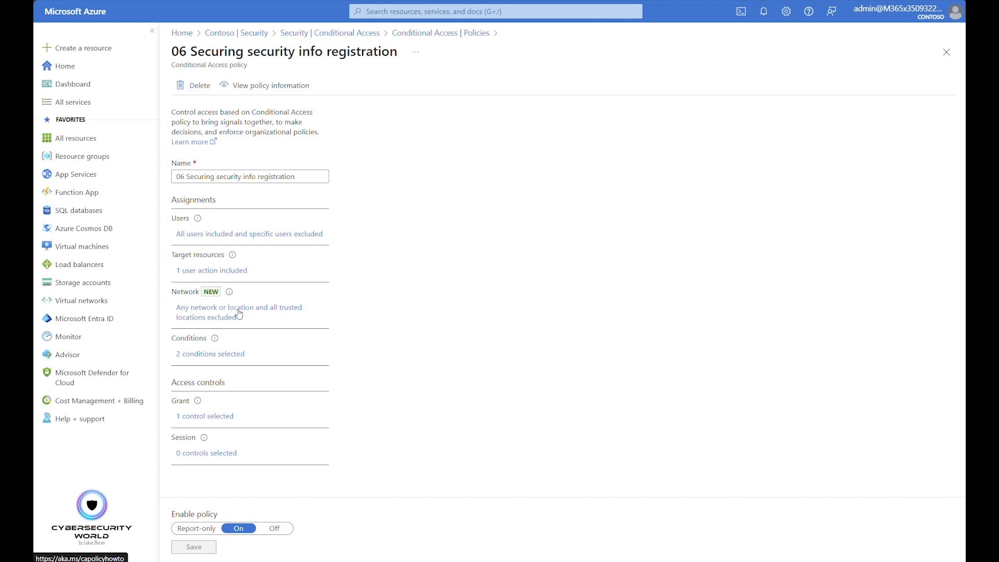
pyautogui.click(271, 235)
pyautogui.click(401, 167)
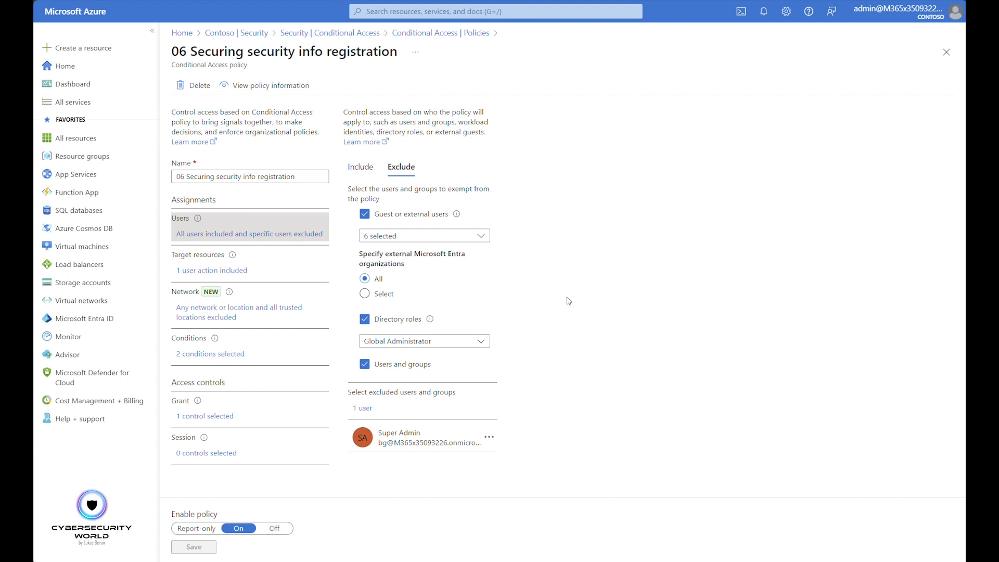
pyautogui.click(431, 237)
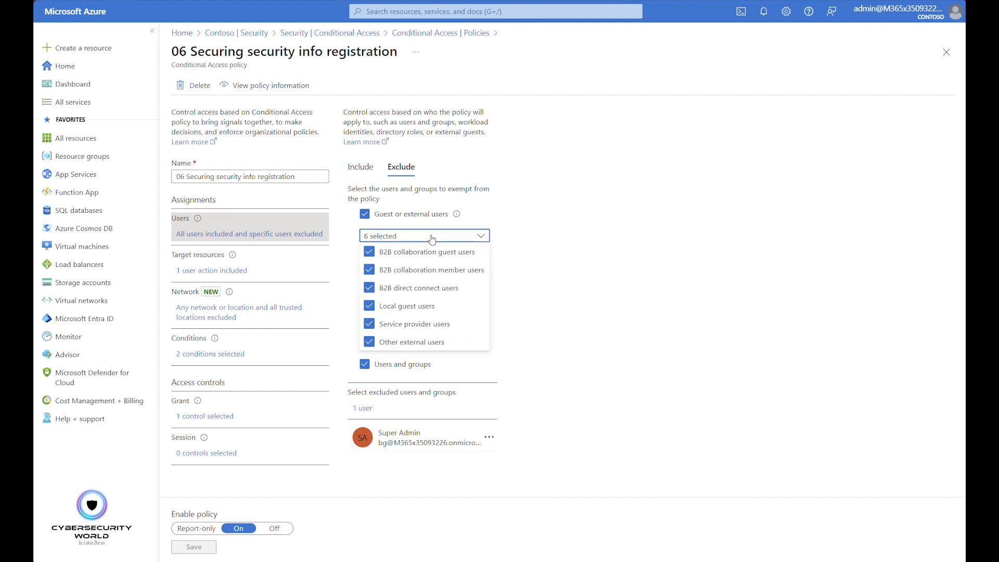
pyautogui.click(606, 254)
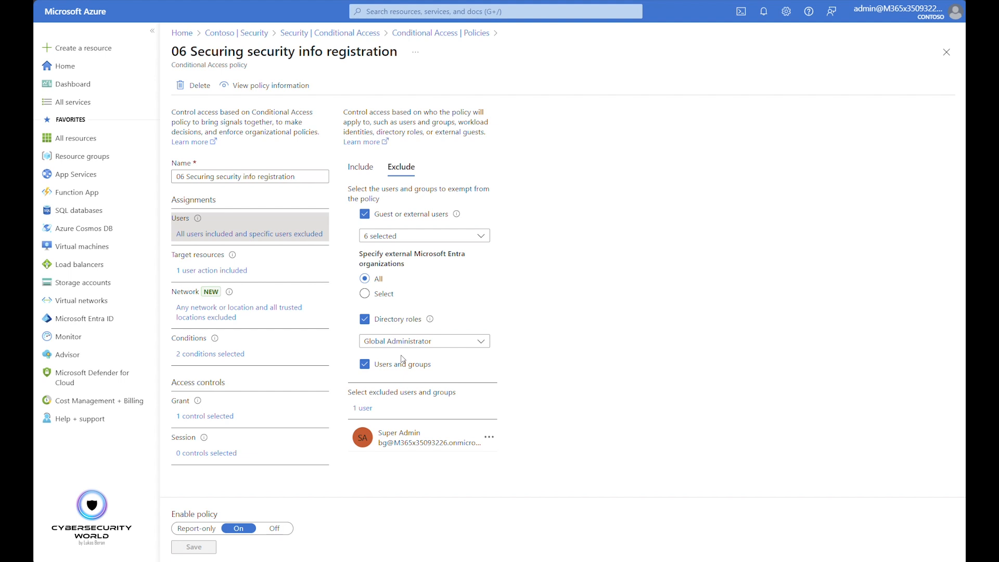
pyautogui.click(365, 320)
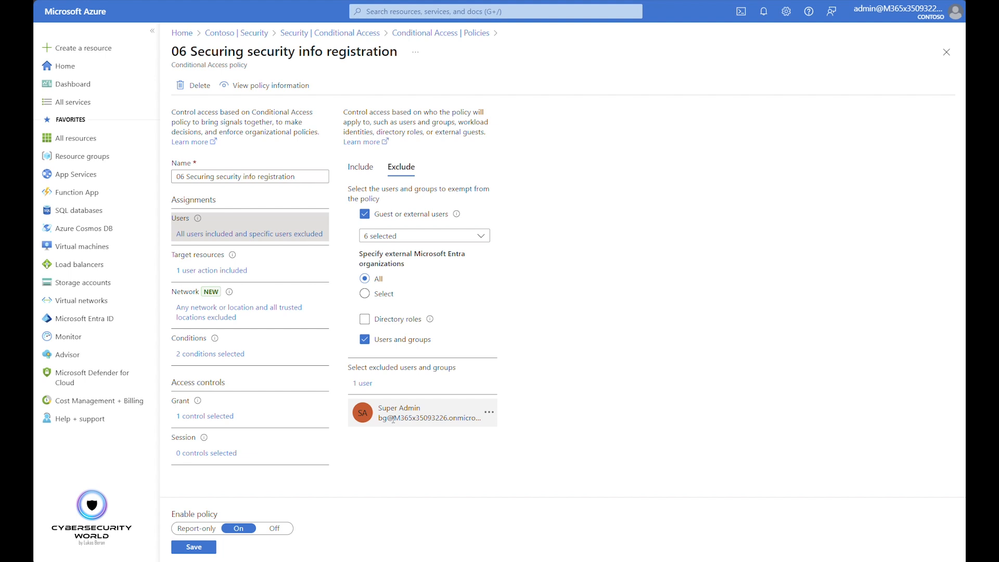
# Review the target resource options, keeping User actions, and the included and excluded networks of the security info registration policy
pyautogui.click(227, 272)
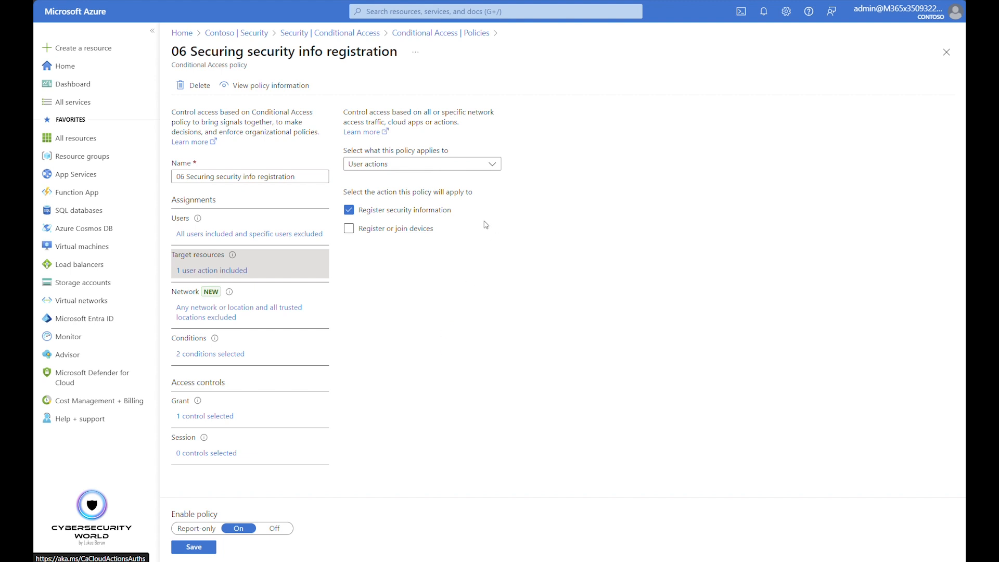
pyautogui.click(404, 166)
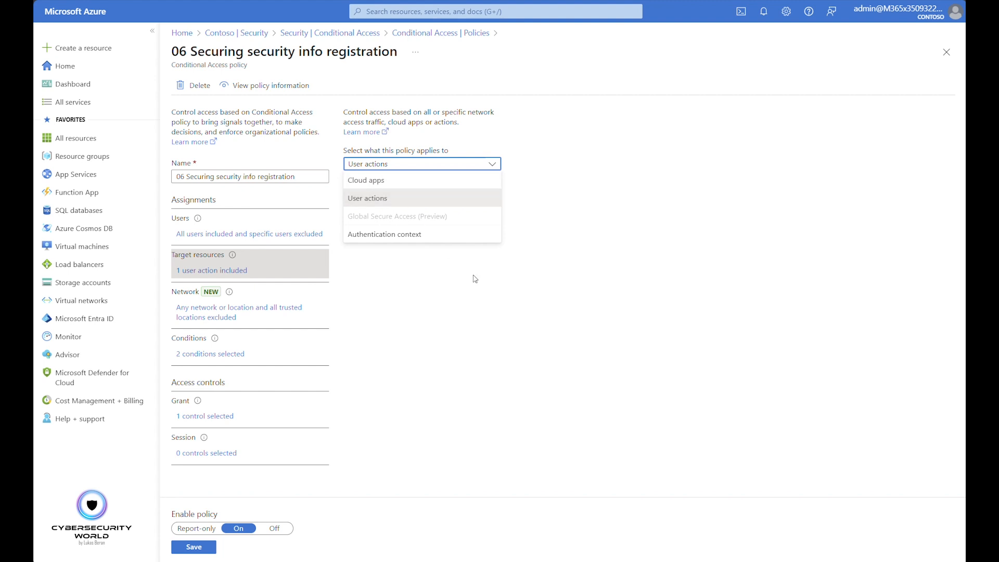
pyautogui.click(403, 199)
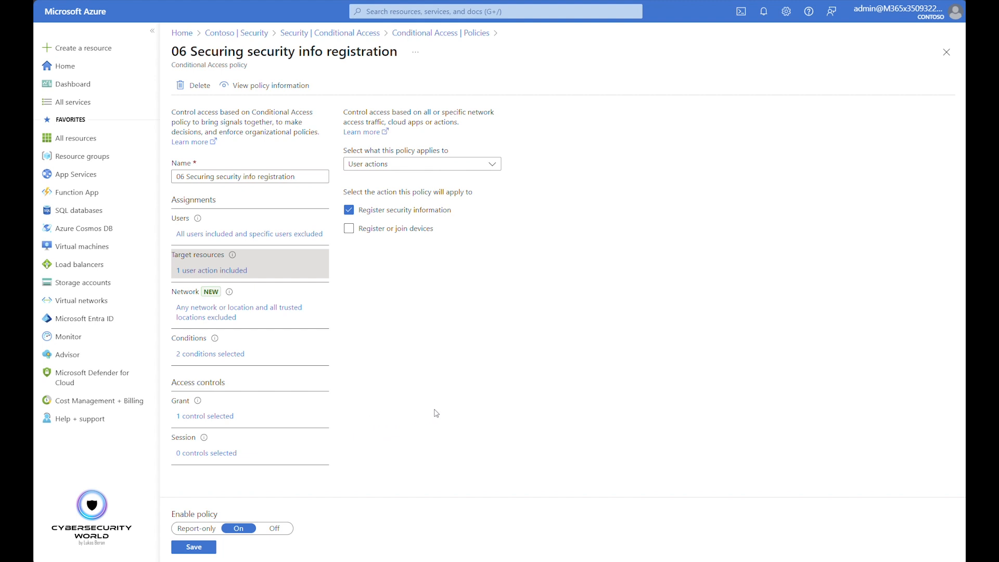
pyautogui.click(229, 310)
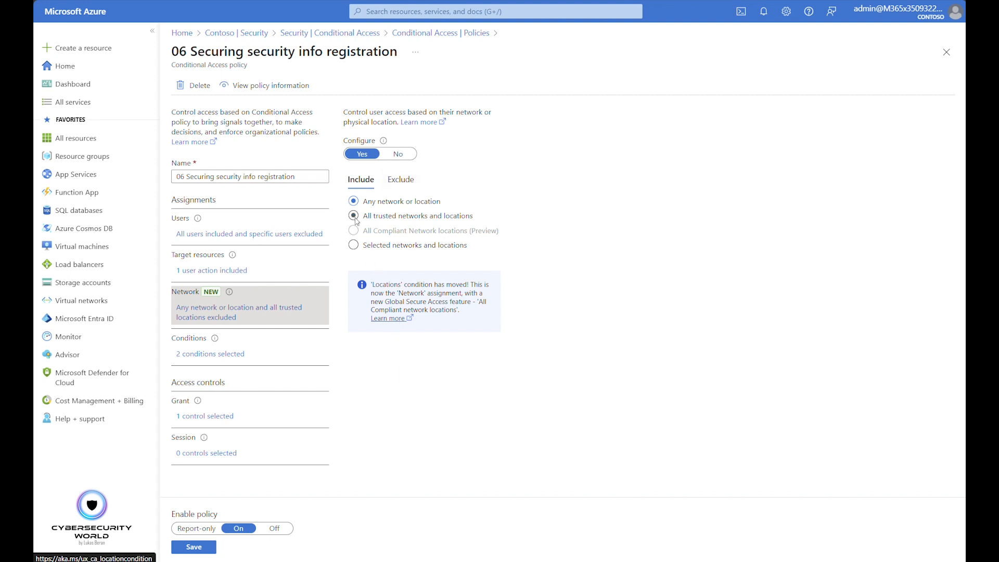
pyautogui.click(401, 180)
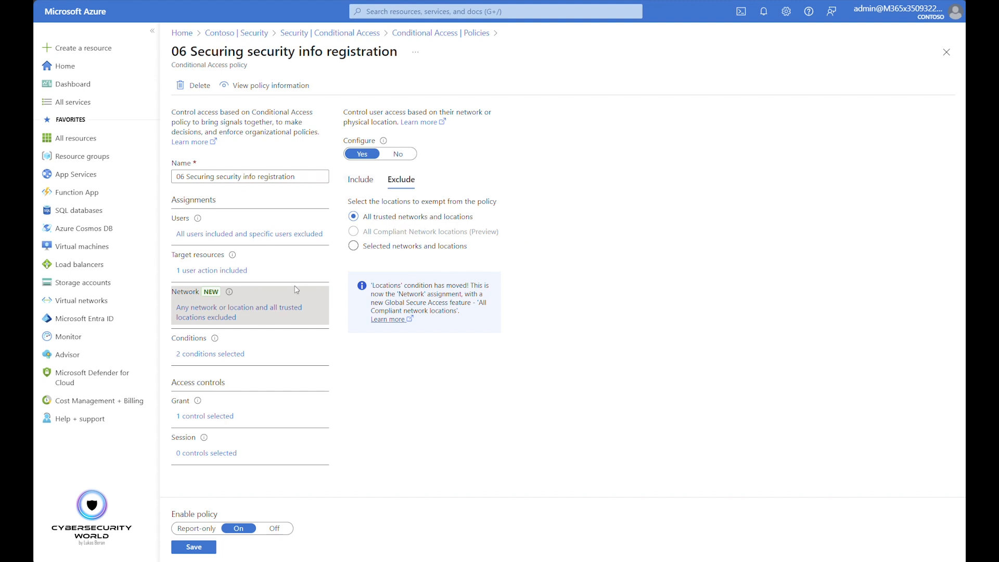
# Examine the filter for devices among the conditions of the security info registration policy
pyautogui.click(233, 354)
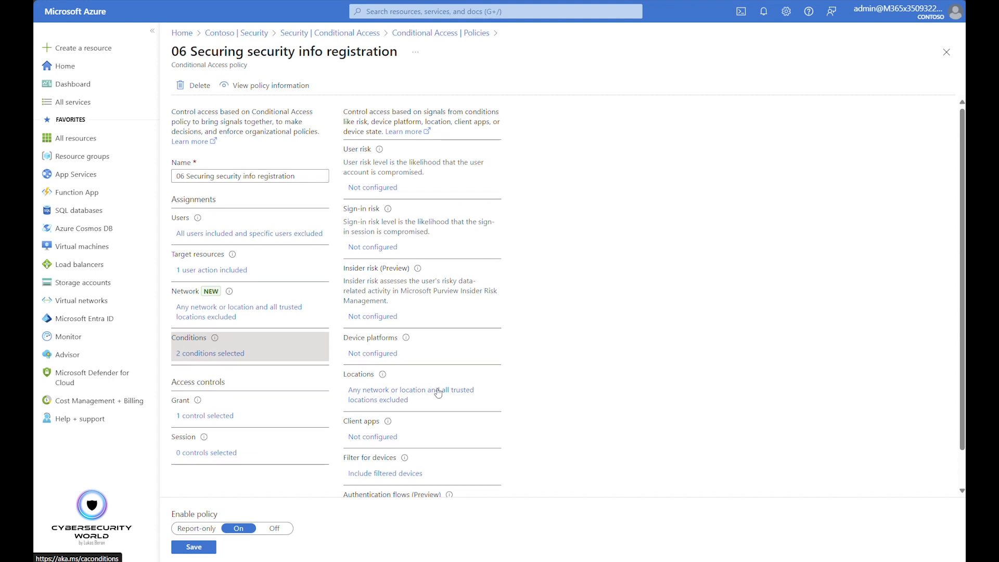
pyautogui.scroll(-1, 432, 387)
pyautogui.click(397, 435)
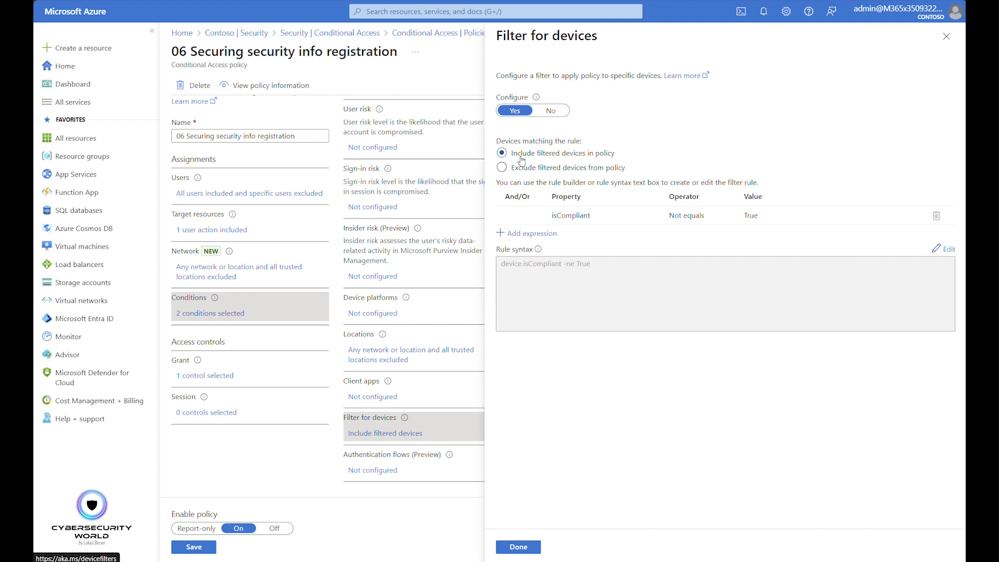
# Try changing the device filter rule to IsCompliant Equals False
pyautogui.click(570, 216)
pyautogui.click(687, 215)
pyautogui.click(697, 216)
pyautogui.click(681, 232)
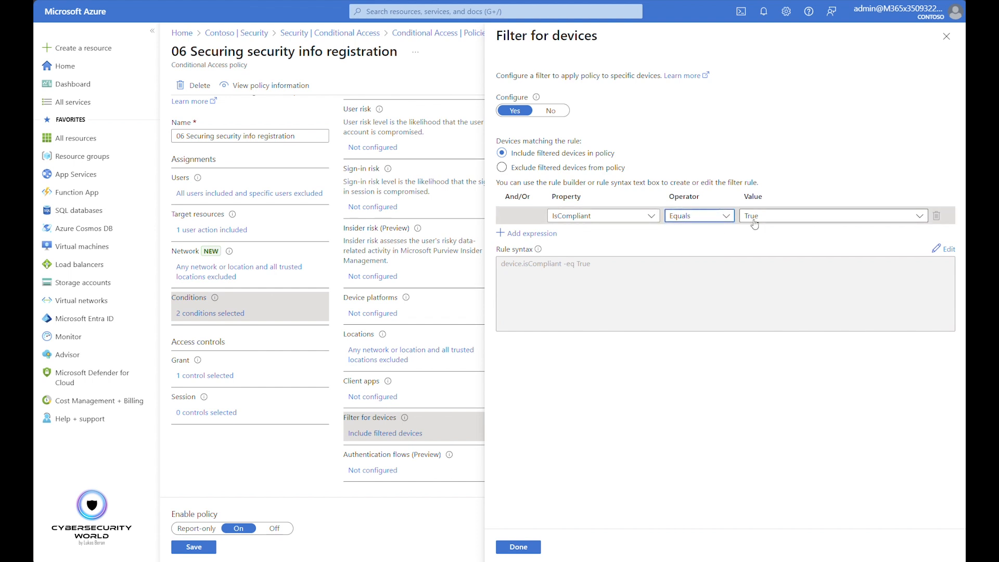
pyautogui.click(781, 215)
pyautogui.click(755, 249)
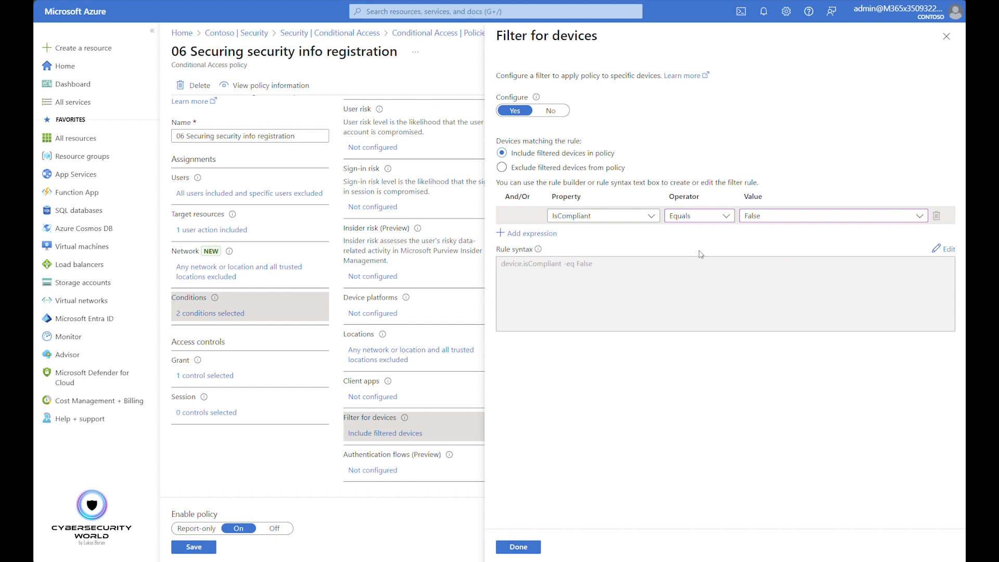
# Restore the device filter rule to IsCompliant Not equals True, and close the filter discarding the edits
pyautogui.click(698, 218)
pyautogui.click(690, 249)
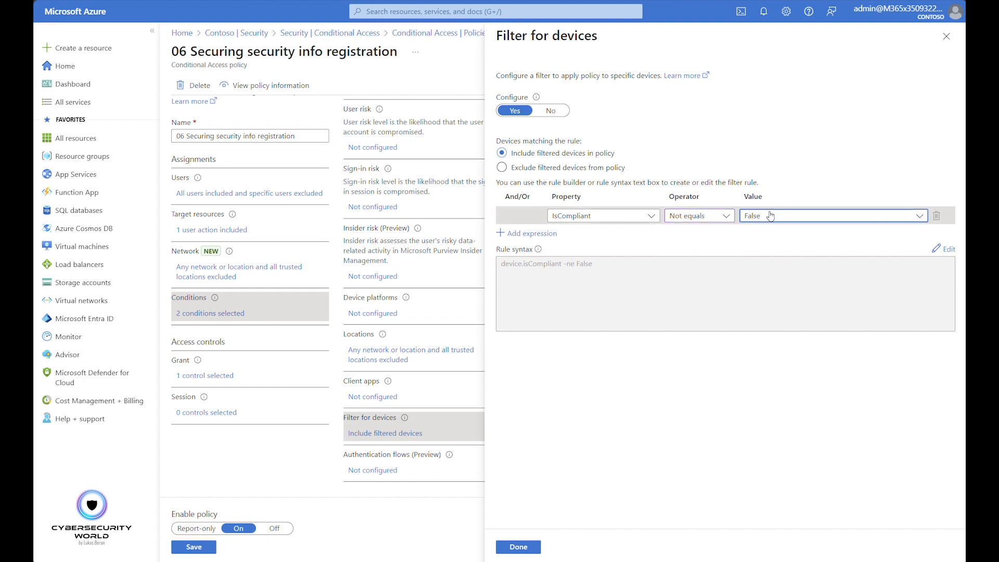
pyautogui.click(755, 216)
pyautogui.click(752, 232)
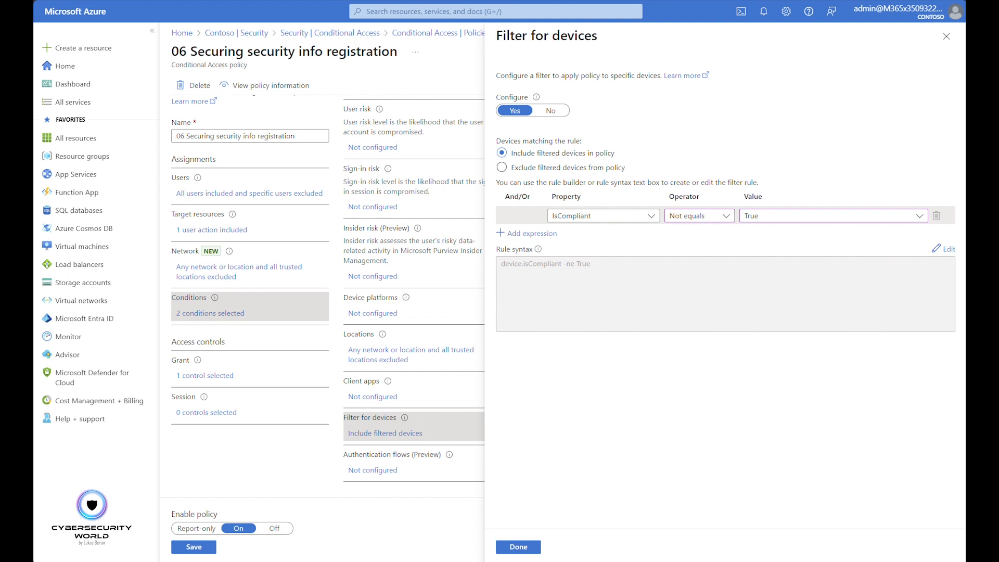
pyautogui.click(946, 36)
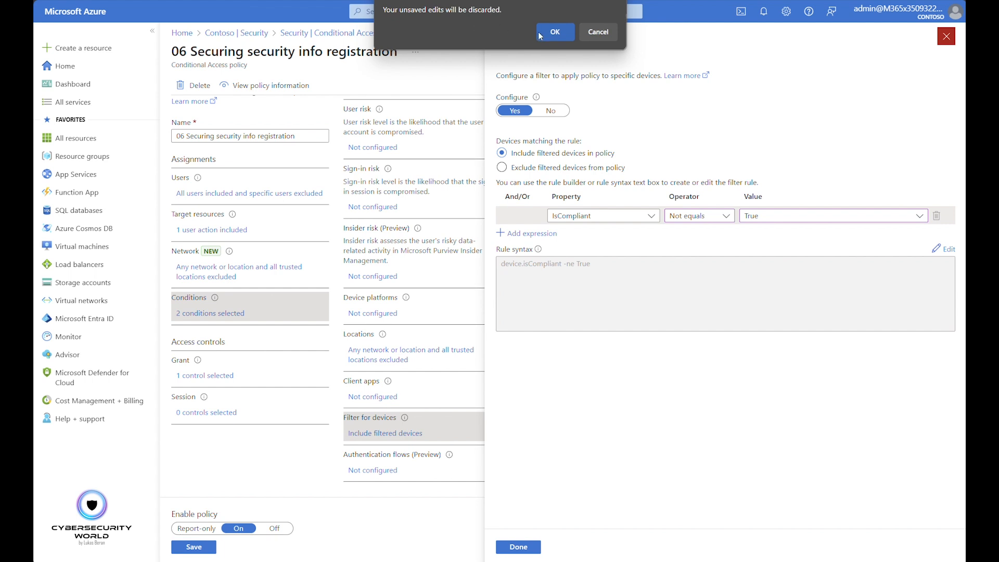
pyautogui.click(555, 32)
# Open the grant controls of the security info registration policy for review
pyautogui.click(223, 376)
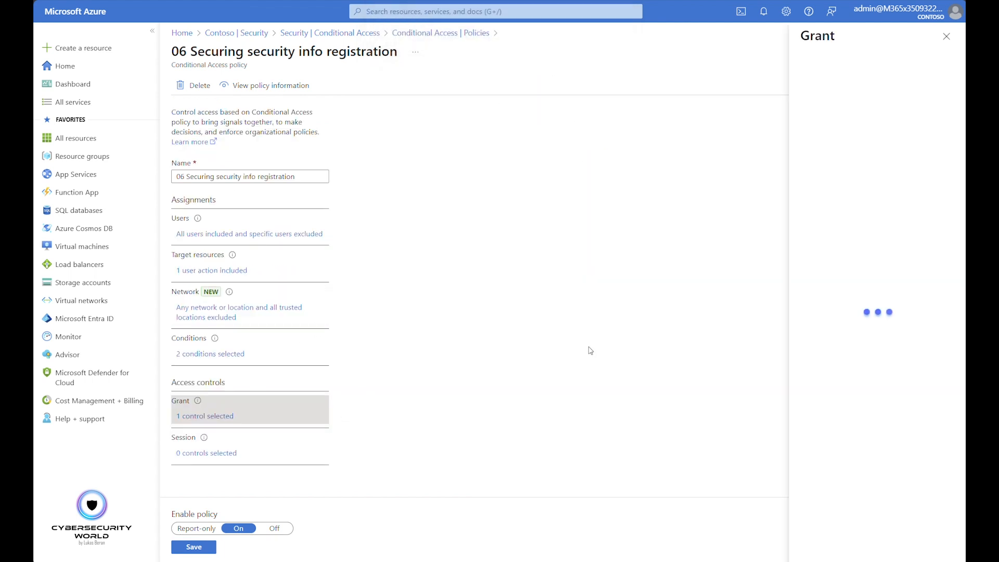
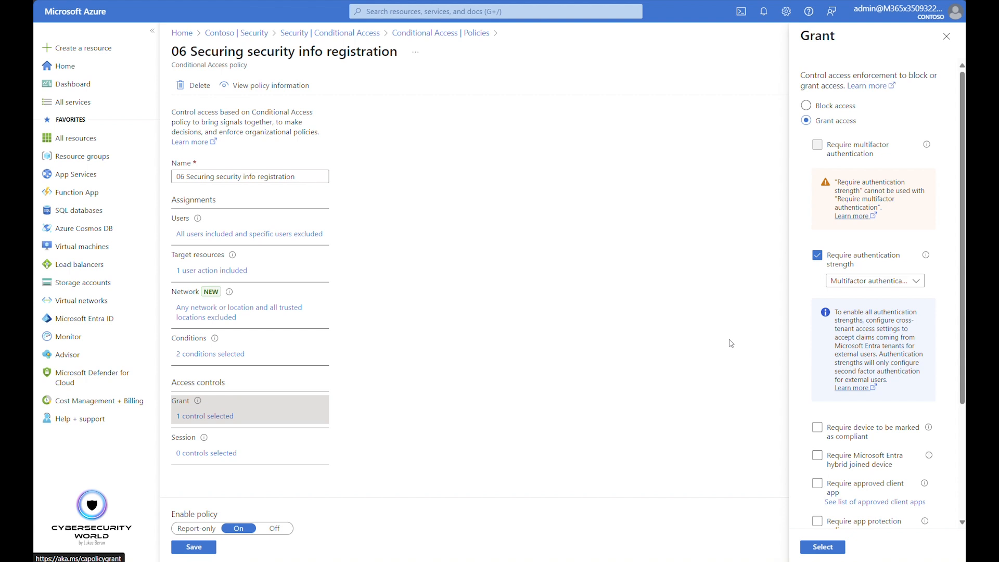
# Review the network exclusions of the security info registration policy, and leave the policy discarding its unsaved edits
pyautogui.click(235, 313)
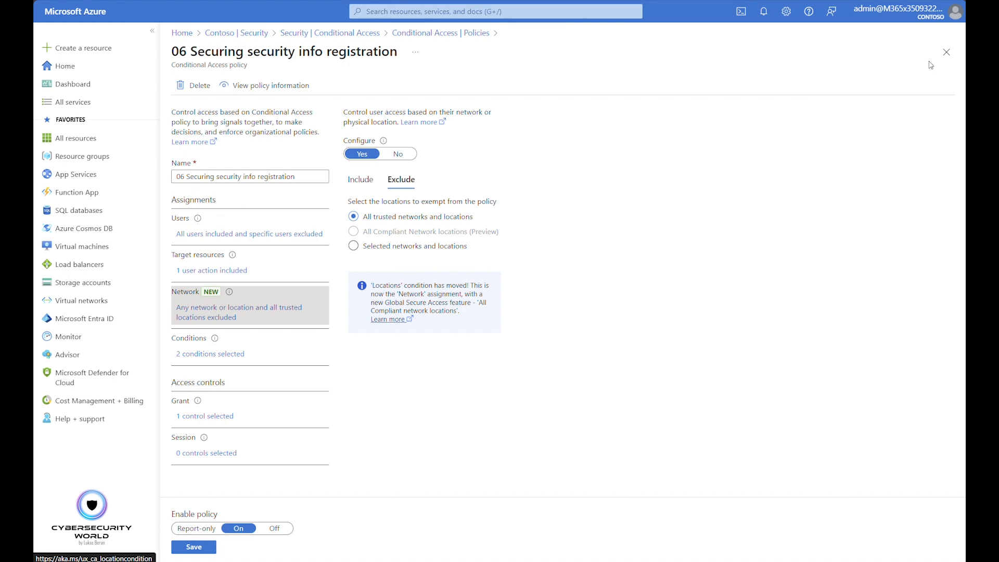
pyautogui.click(946, 52)
pyautogui.click(564, 33)
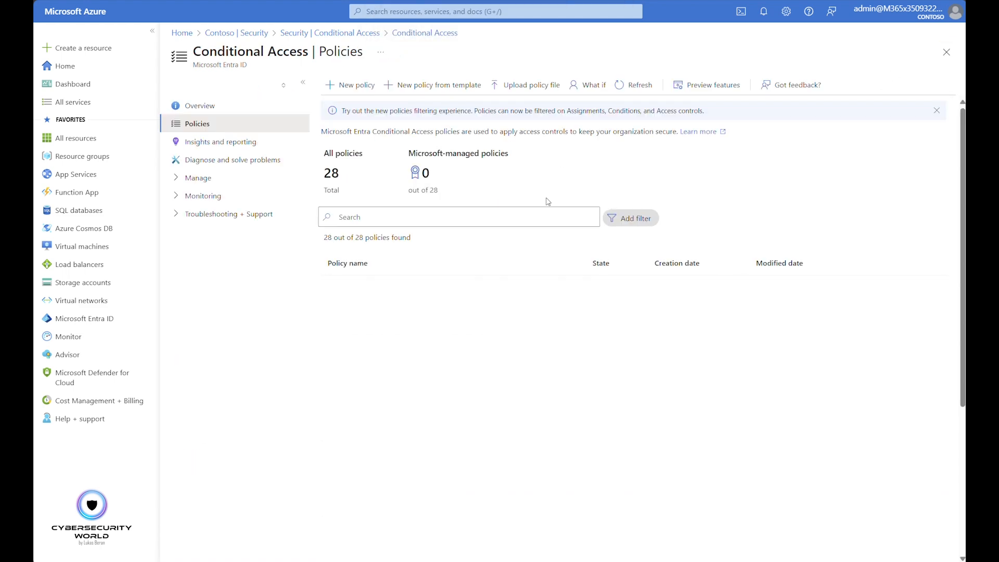
# Open policy 07 Require multifactor authentication for management portals, and examine its included and excluded users
pyautogui.click(364, 412)
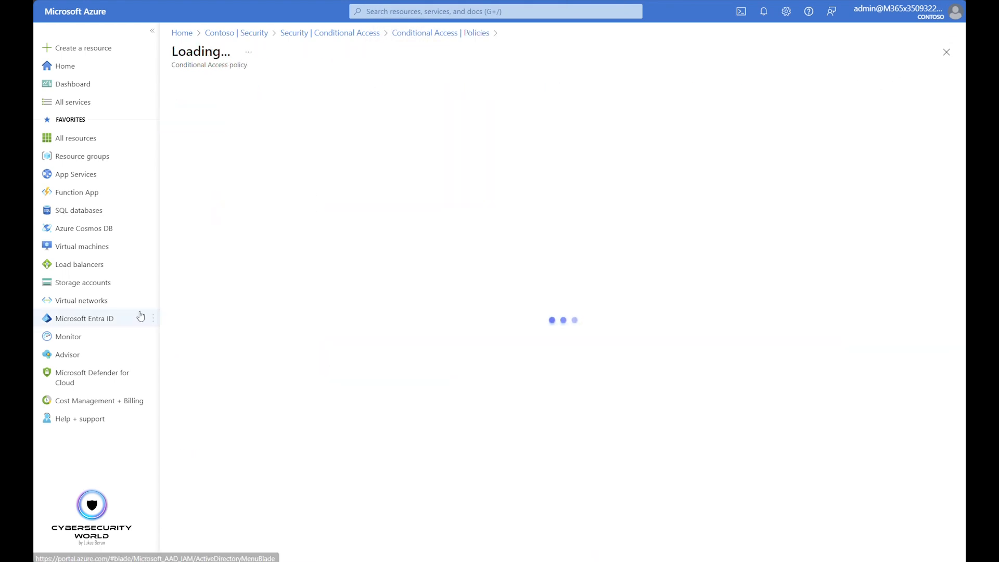
pyautogui.moveTo(141, 316)
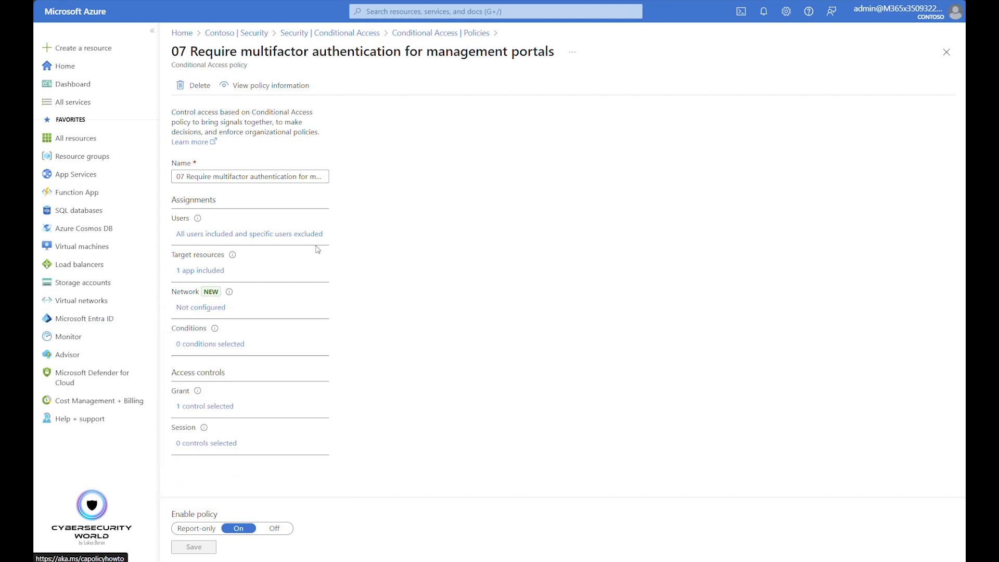
pyautogui.click(266, 235)
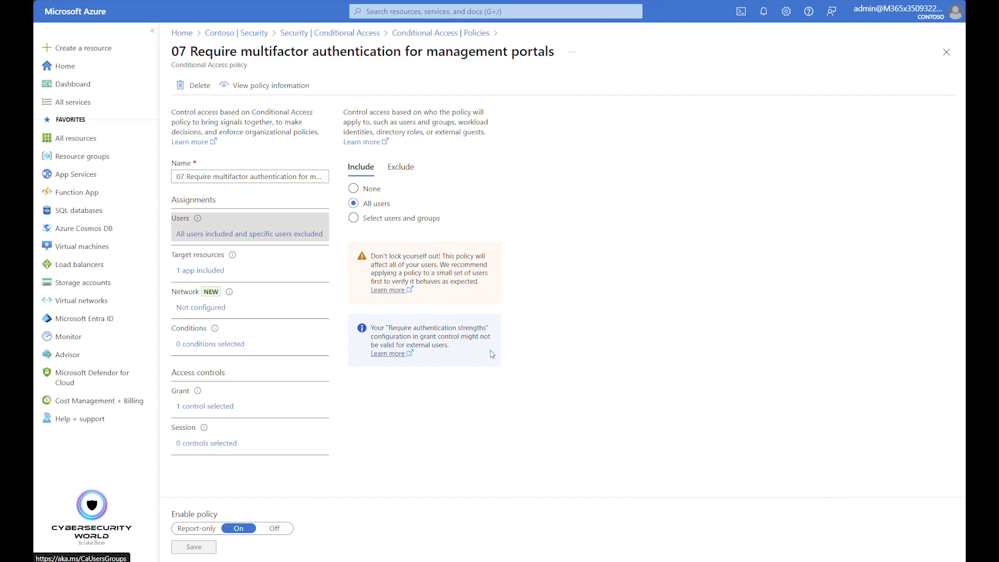
pyautogui.click(400, 167)
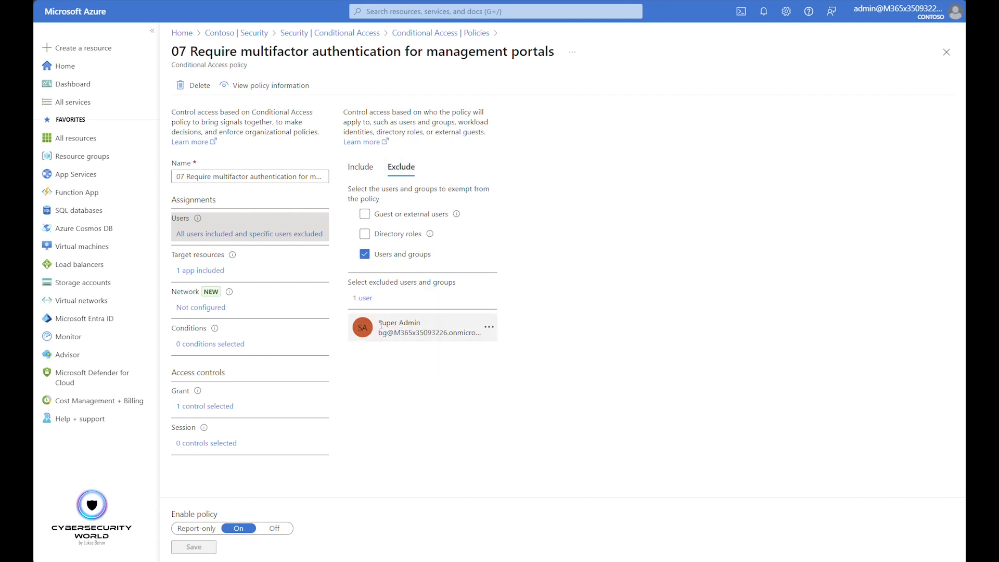
# Examine the management portals policy's target resources and grant controls, including what Microsoft Admin Portals covers, and return to the policy list
pyautogui.click(192, 272)
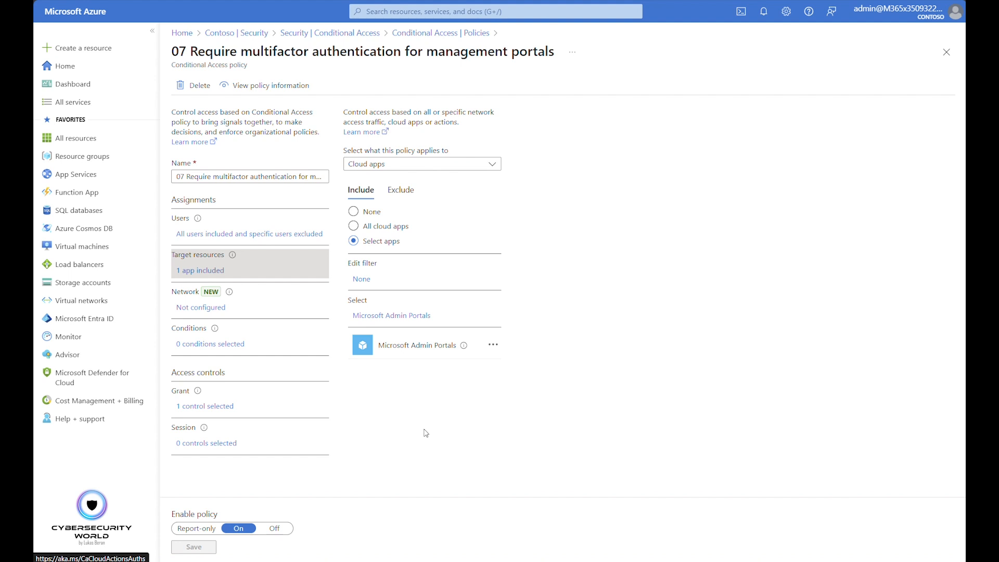
pyautogui.moveTo(465, 347)
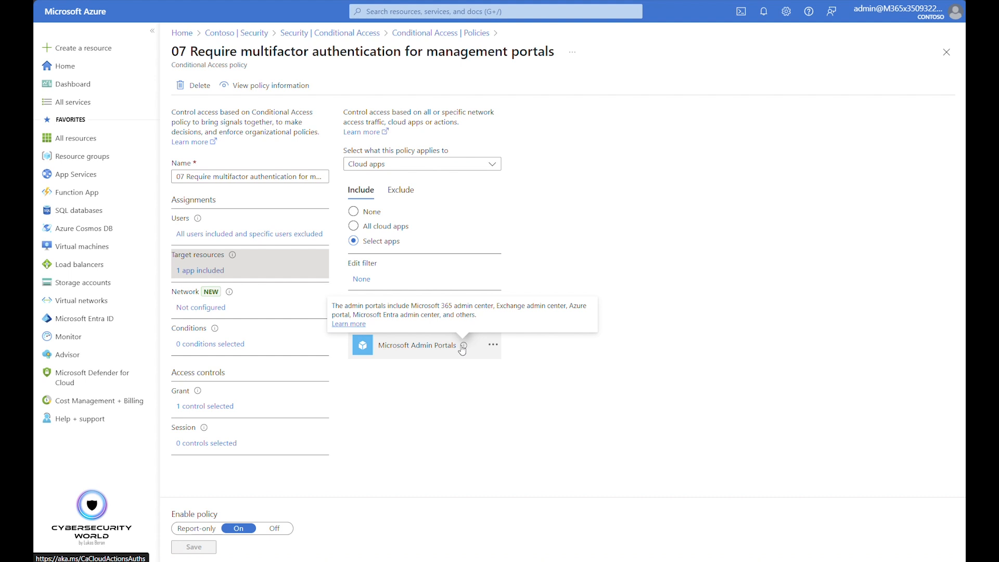
pyautogui.click(204, 407)
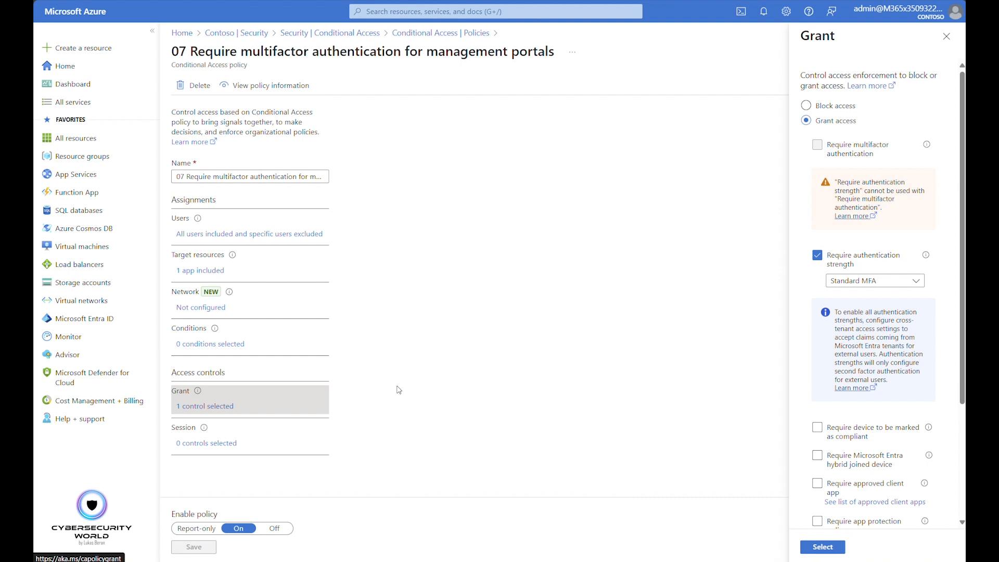
pyautogui.click(413, 34)
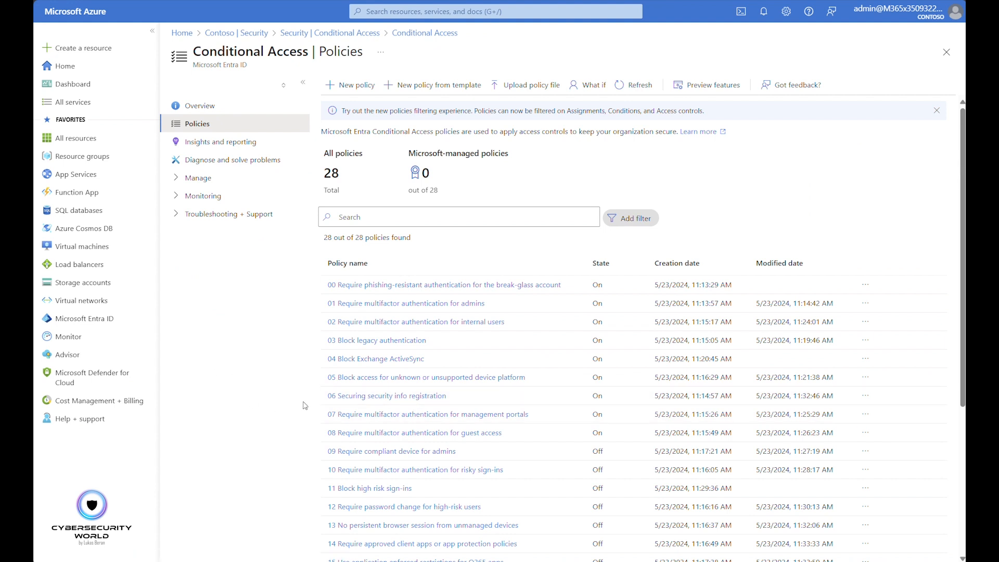
# Open policy 08 Require multifactor authentication for guest access, and compare its included and excluded users
pyautogui.click(365, 433)
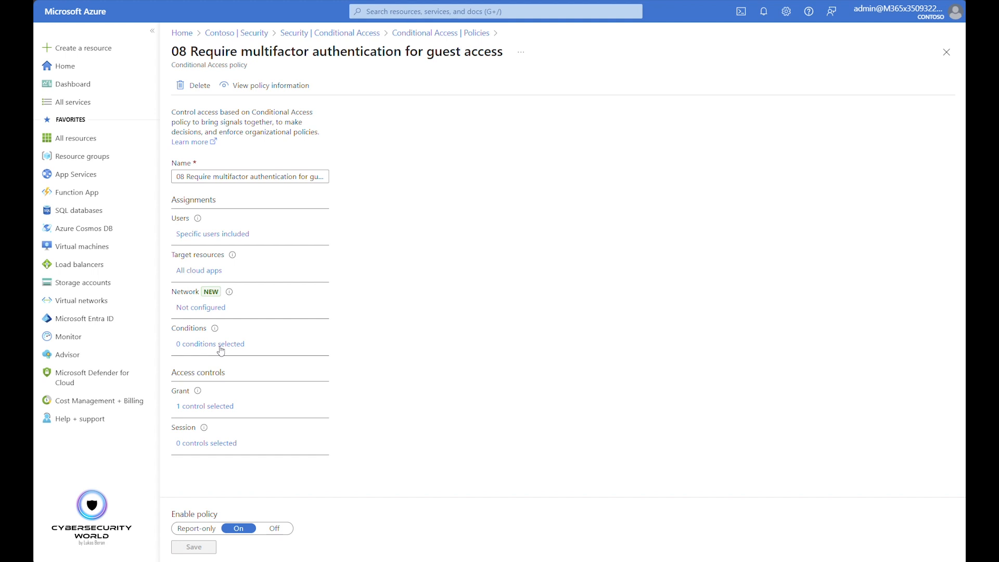
pyautogui.click(189, 237)
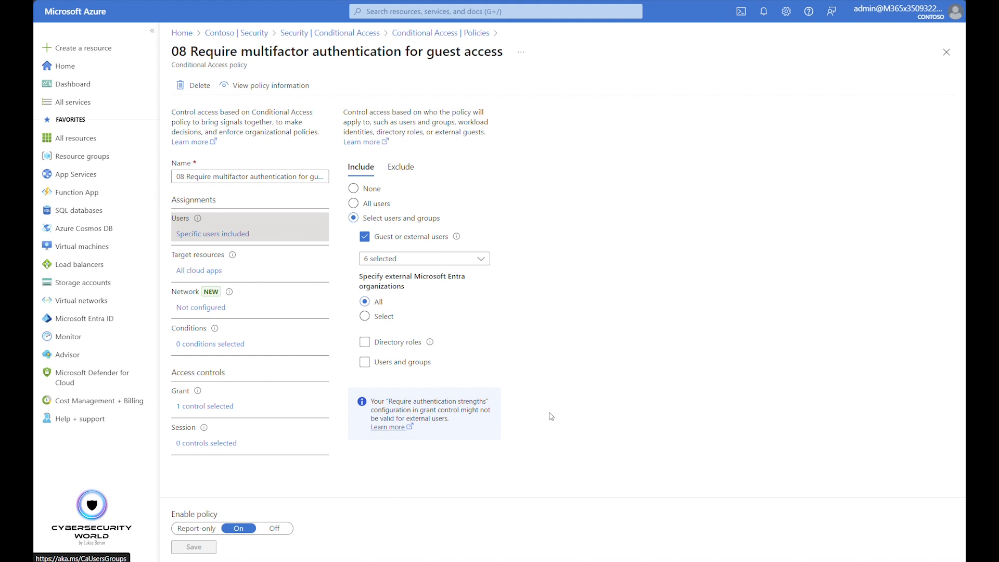
pyautogui.click(400, 180)
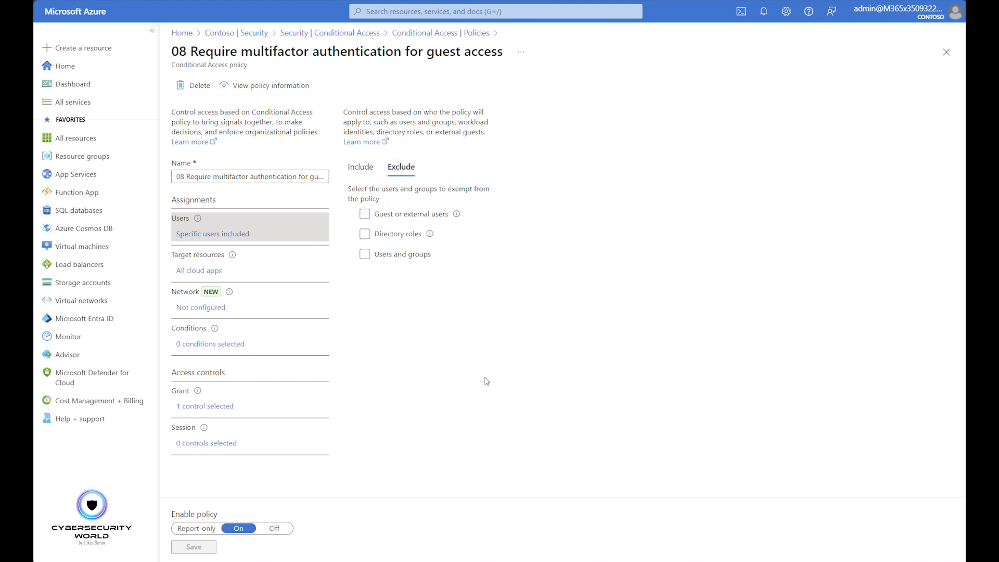
pyautogui.click(362, 177)
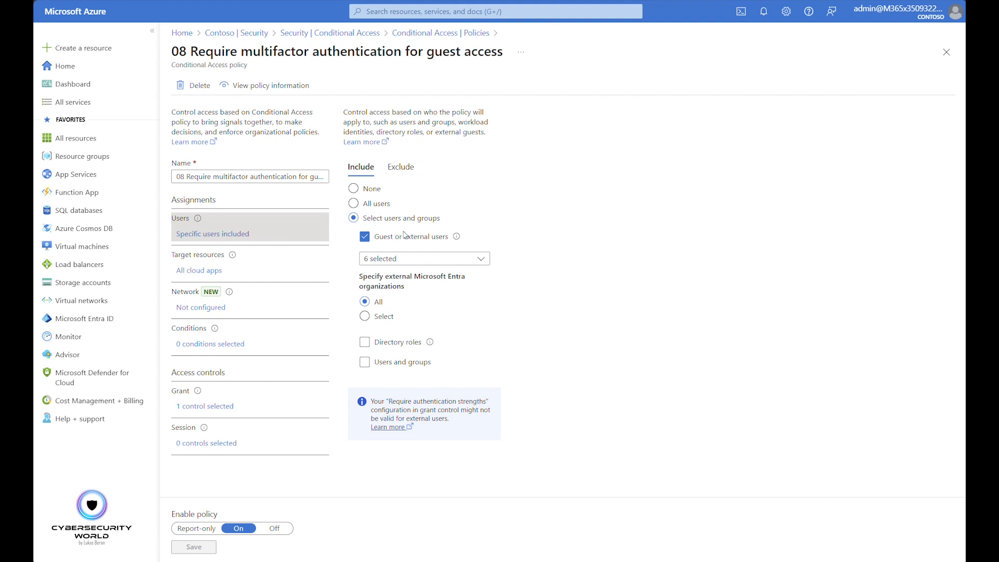
pyautogui.click(424, 169)
pyautogui.click(422, 258)
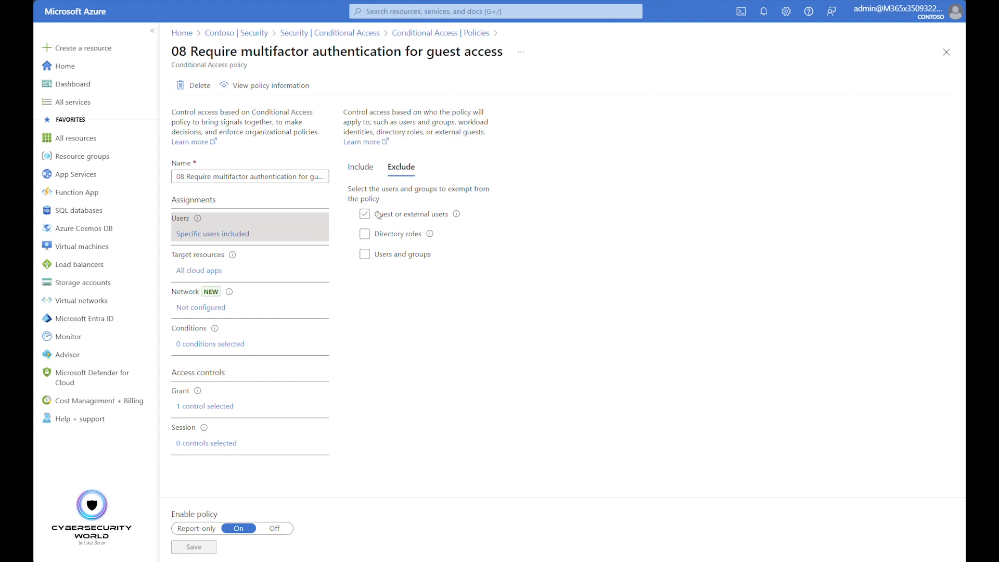
pyautogui.click(361, 168)
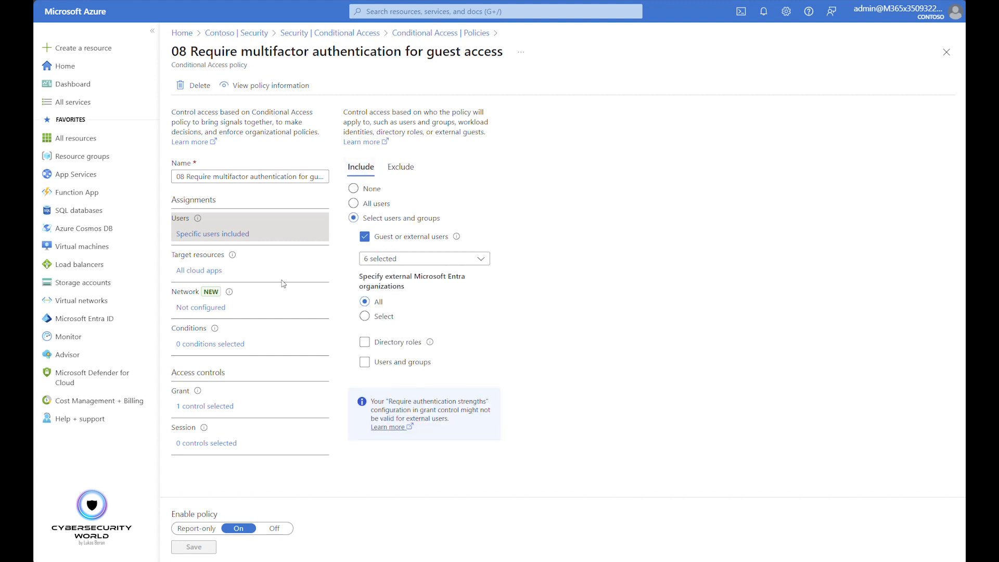
# Review the guest access policy's target resources and the authentication strength options in its grant controls, and close the policy unchanged
pyautogui.click(198, 274)
pyautogui.click(213, 409)
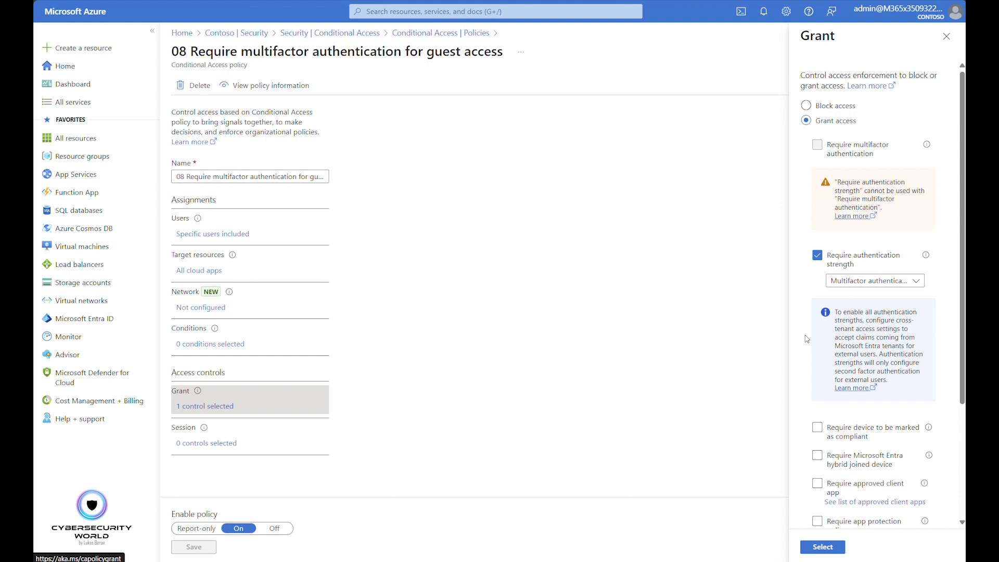
pyautogui.click(867, 281)
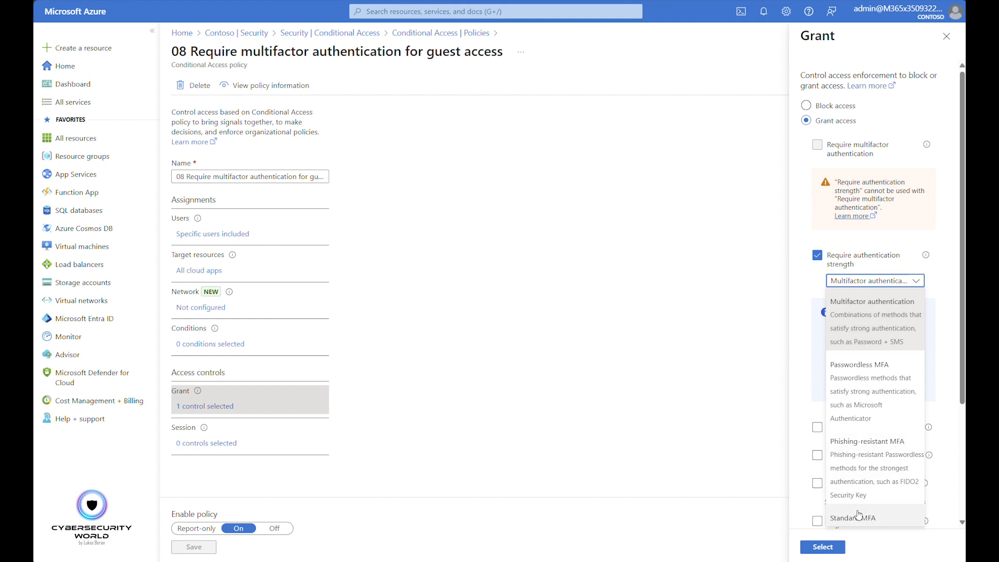
pyautogui.click(623, 334)
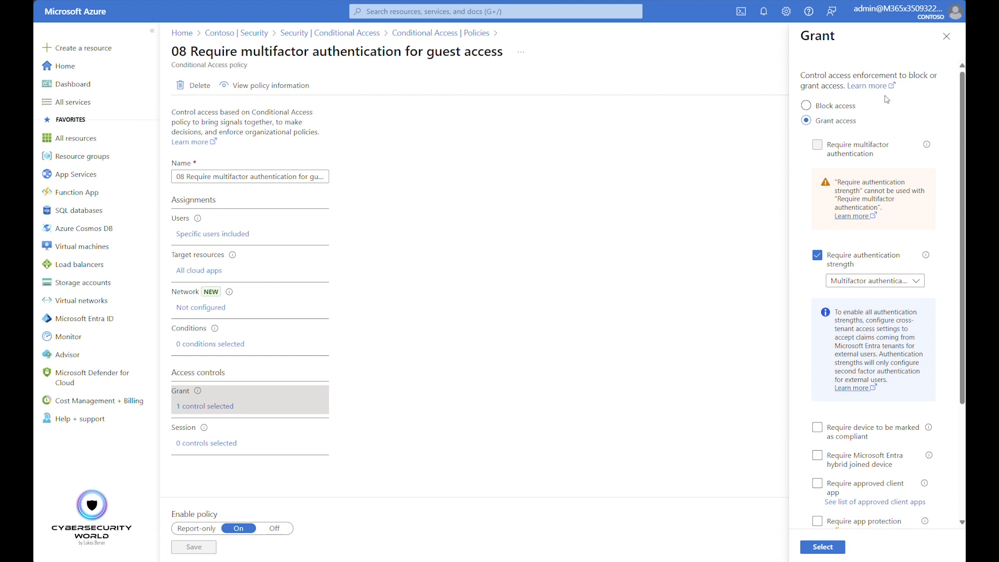
pyautogui.click(946, 38)
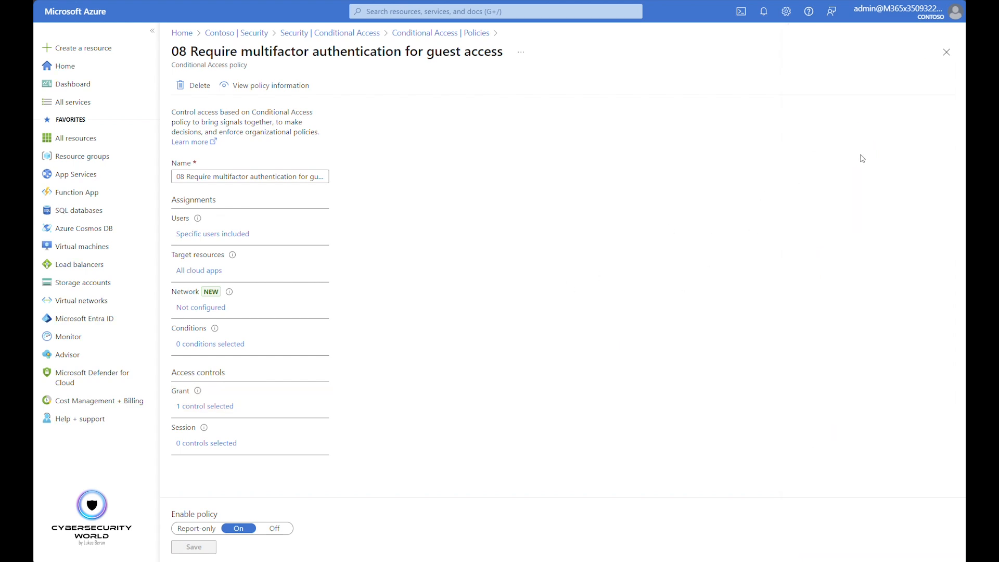
pyautogui.click(950, 58)
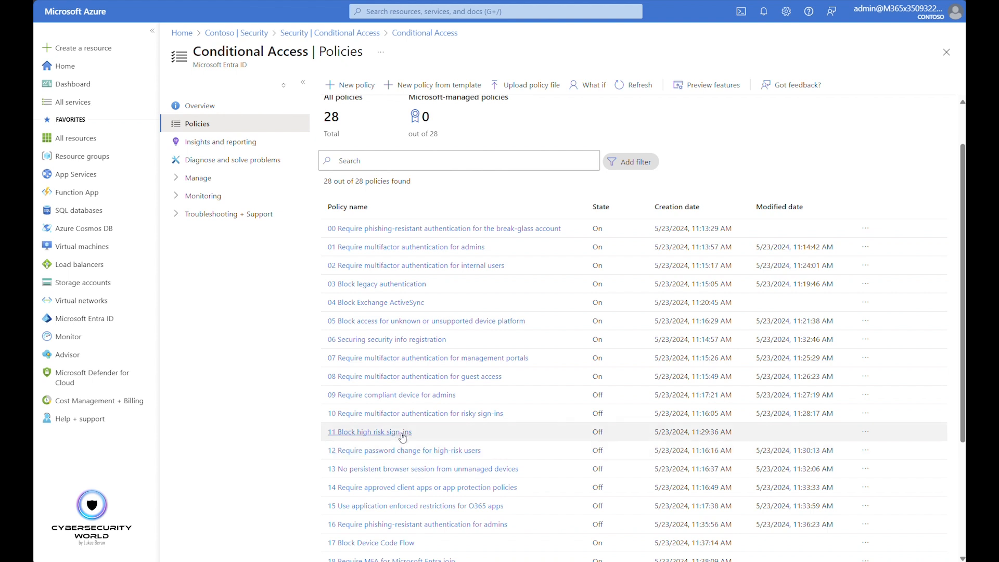
# Open policy 09 Require compliant device for admins, and examine its included directory roles and excluded users
pyautogui.click(387, 397)
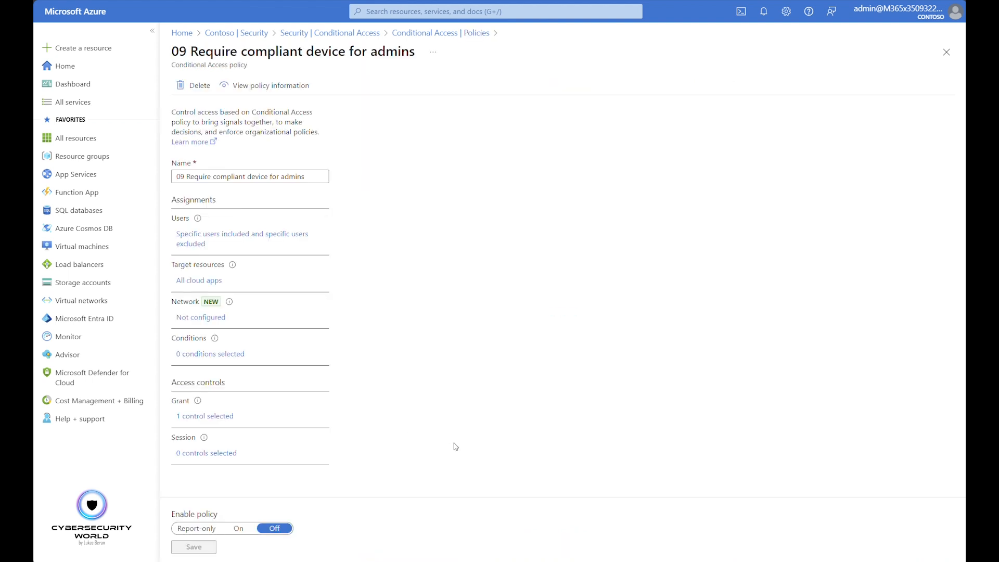
pyautogui.click(246, 234)
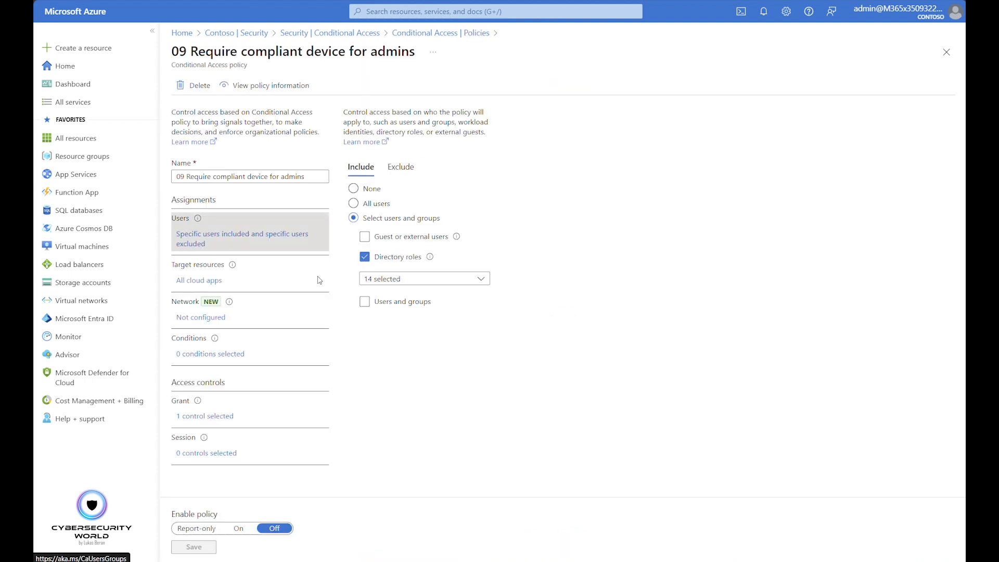
pyautogui.click(400, 167)
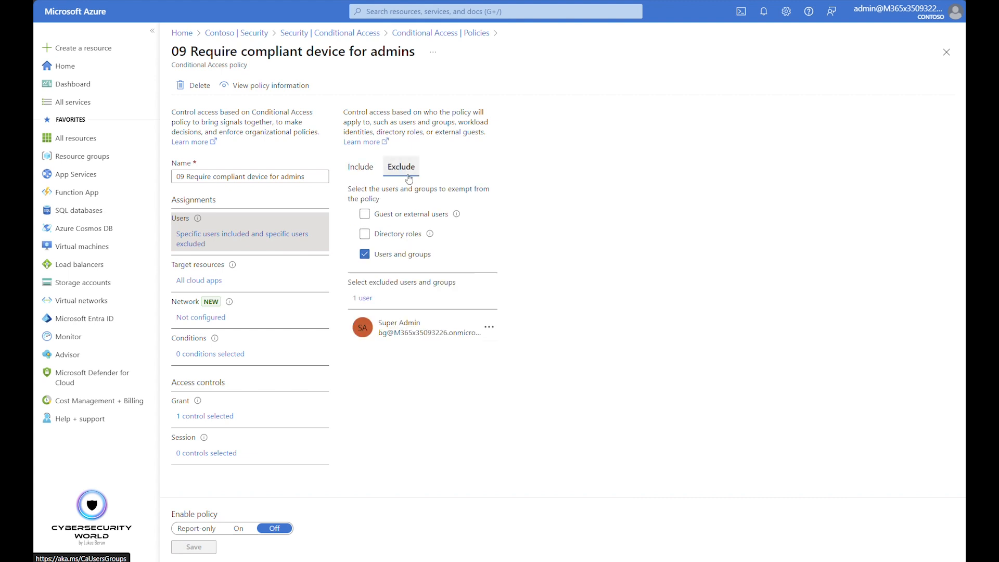
# Review the target resources and grant controls of the compliant device policy for admins, and close the policy
pyautogui.click(197, 282)
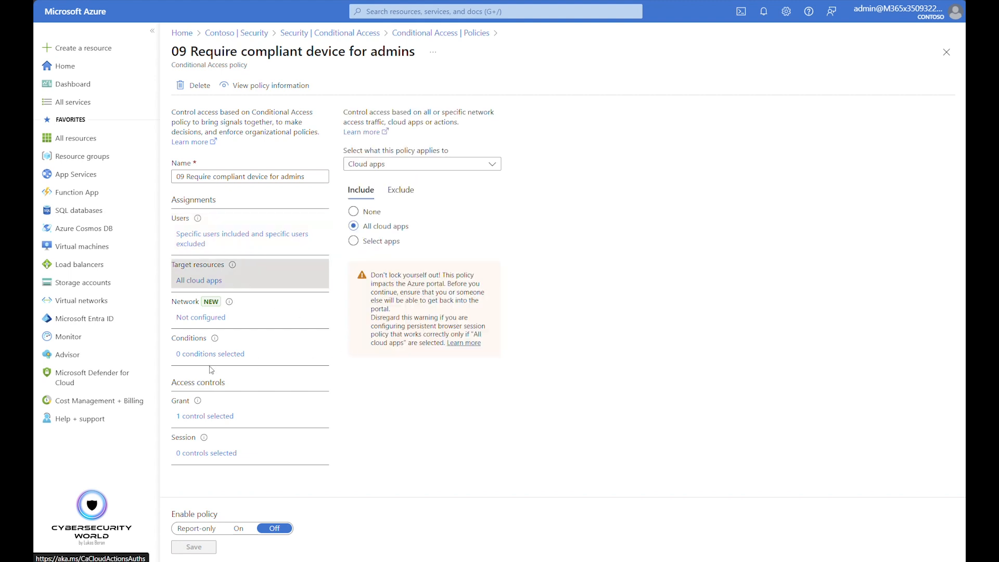
pyautogui.click(214, 414)
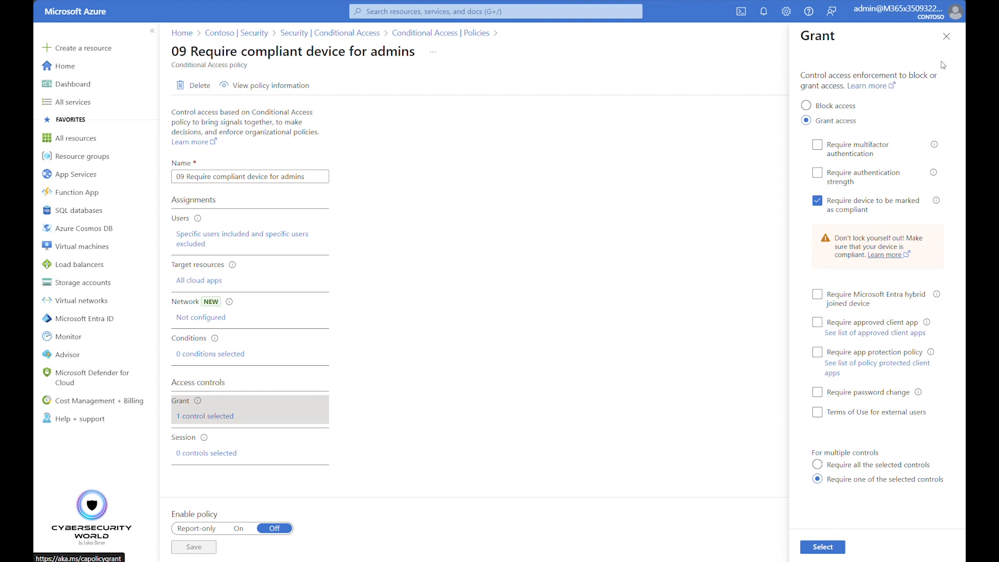
pyautogui.click(947, 36)
pyautogui.click(947, 52)
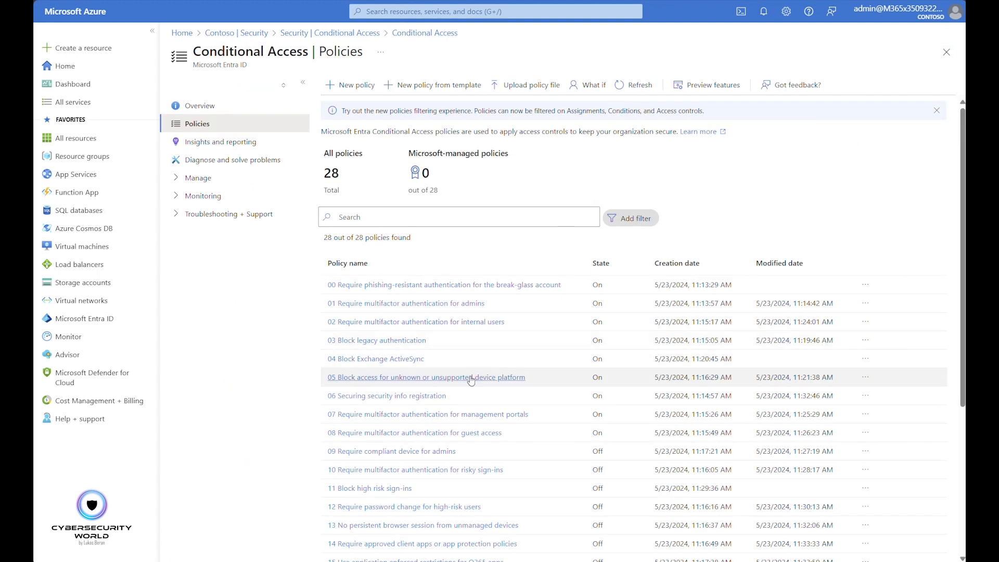
# Open policy 10 Require multifactor authentication for risky sign-ins, and check its user assignment and exclusions
pyautogui.click(406, 470)
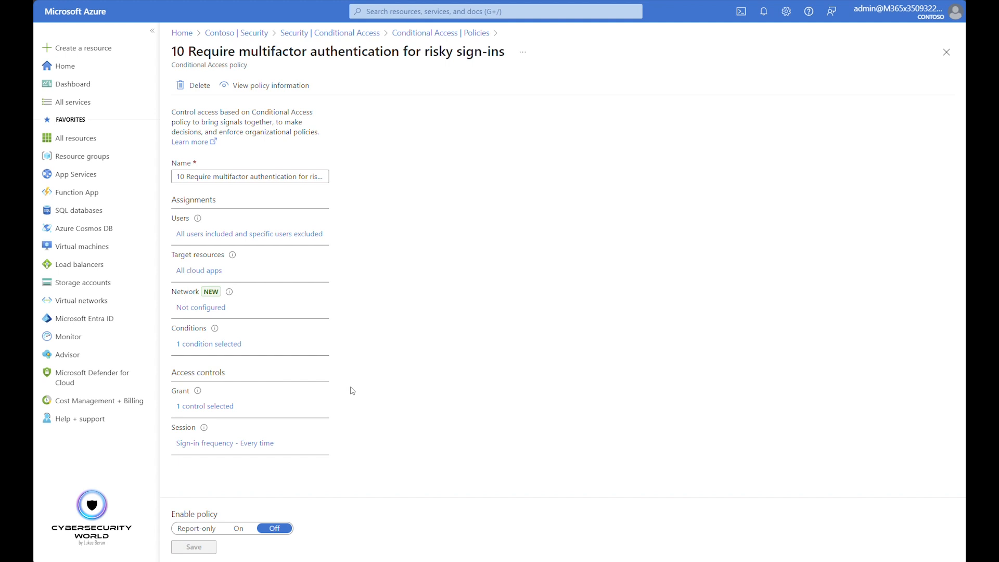
pyautogui.click(257, 233)
pyautogui.click(408, 169)
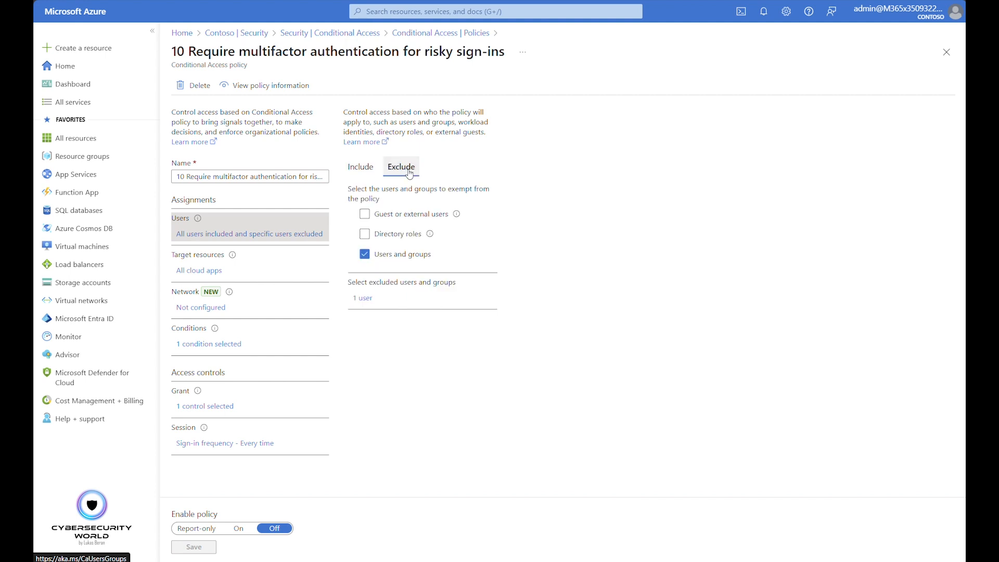
# Examine the risky sign-ins policy's target resources and the risk levels selected in its sign-in risk condition
pyautogui.click(202, 272)
pyautogui.click(227, 346)
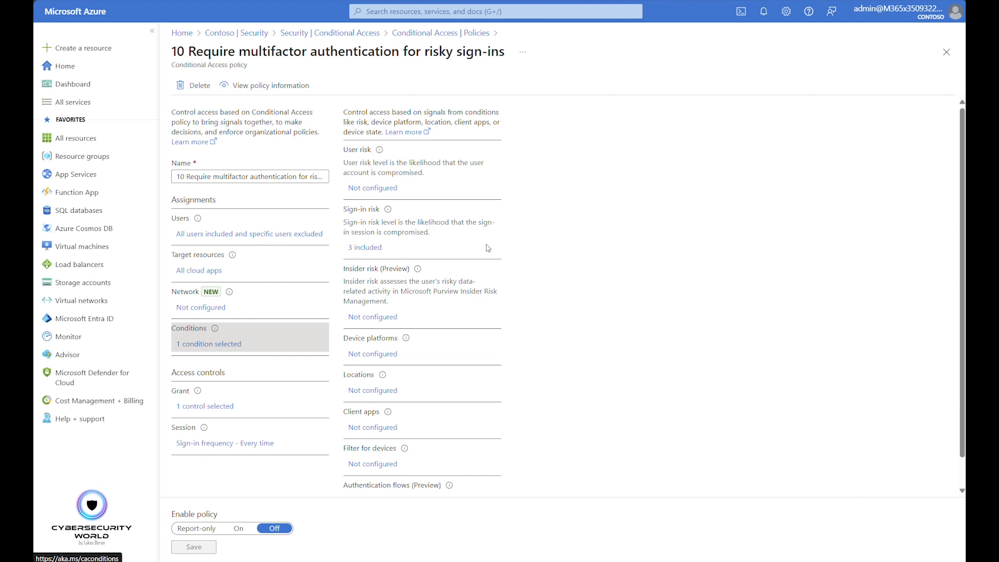
pyautogui.click(367, 249)
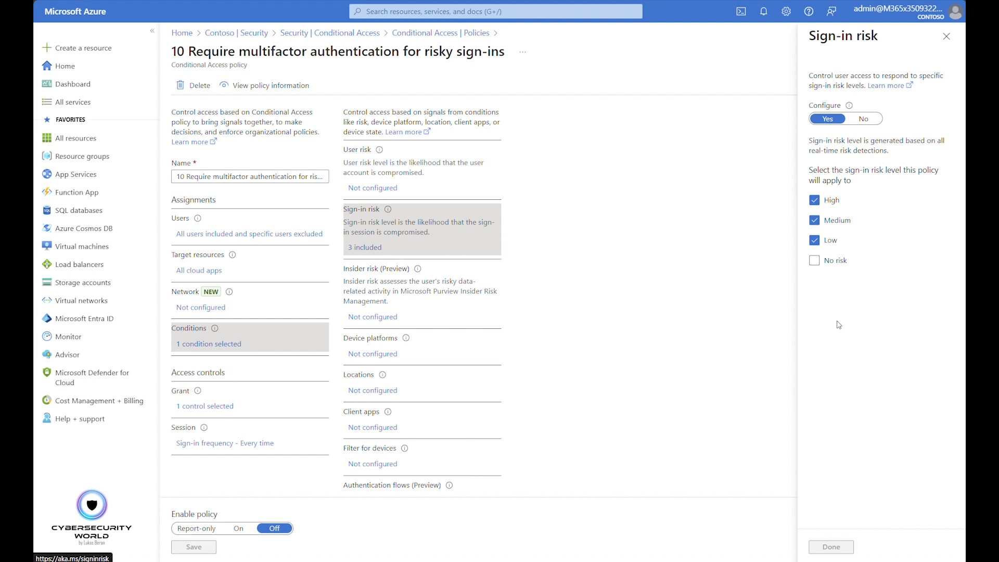
pyautogui.click(947, 36)
# Review the grant and session controls of the risky sign-ins policy, and close it to return to the policy list
pyautogui.click(221, 407)
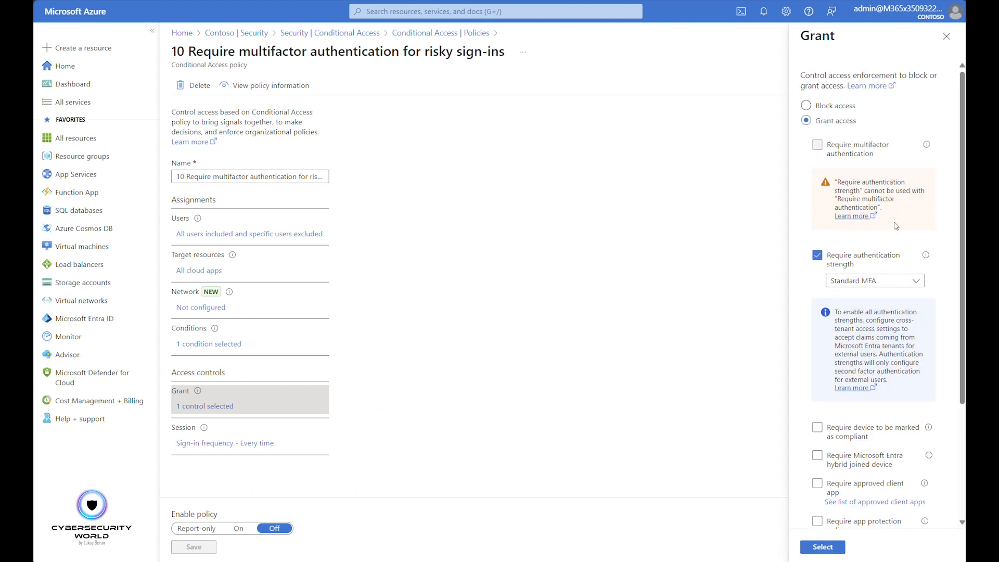
pyautogui.click(947, 36)
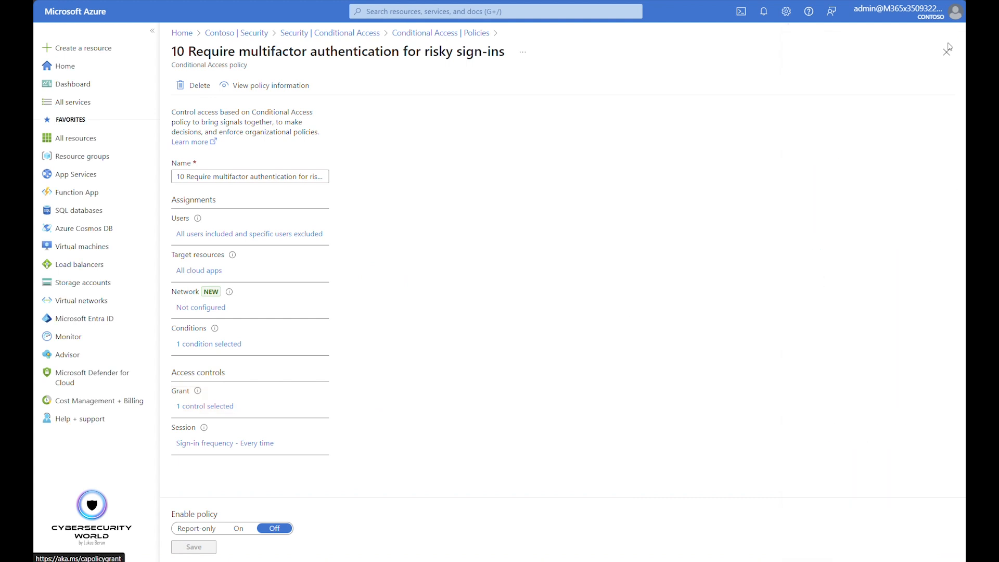
pyautogui.click(219, 444)
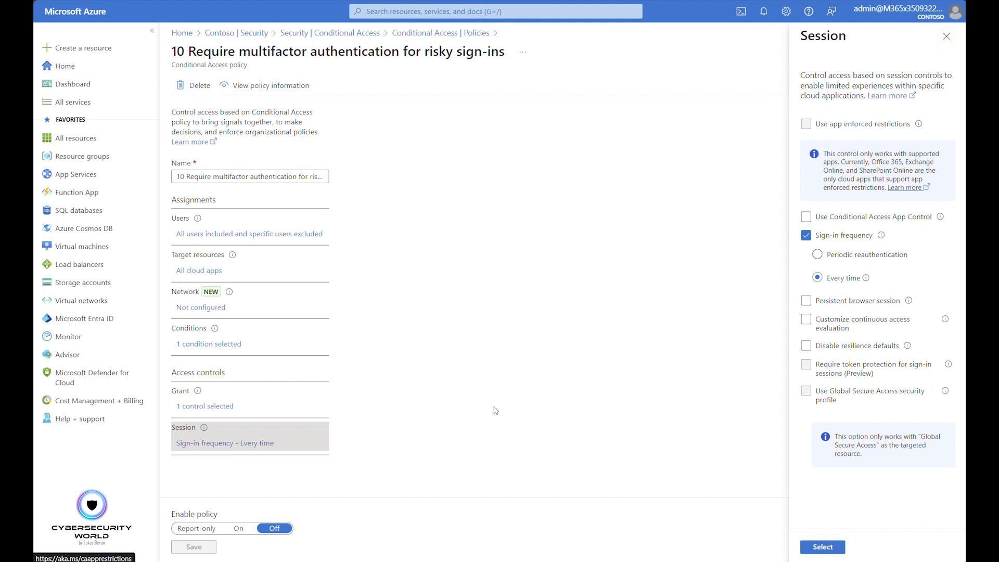
pyautogui.click(946, 36)
pyautogui.click(948, 55)
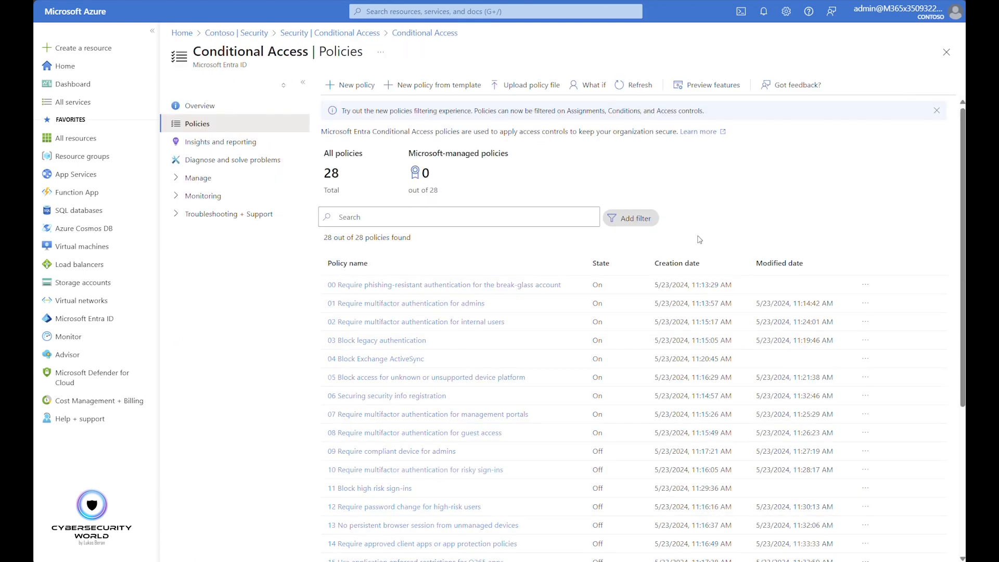
# Open policy 11 Block high risk sign-ins, and check which users it includes and excludes
pyautogui.scroll(-1, 483, 447)
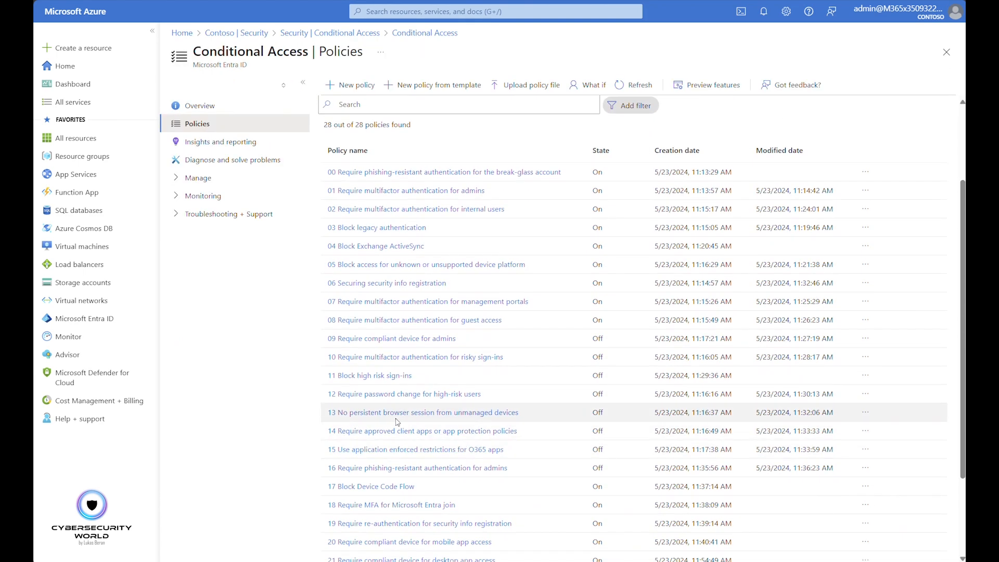
pyautogui.click(364, 380)
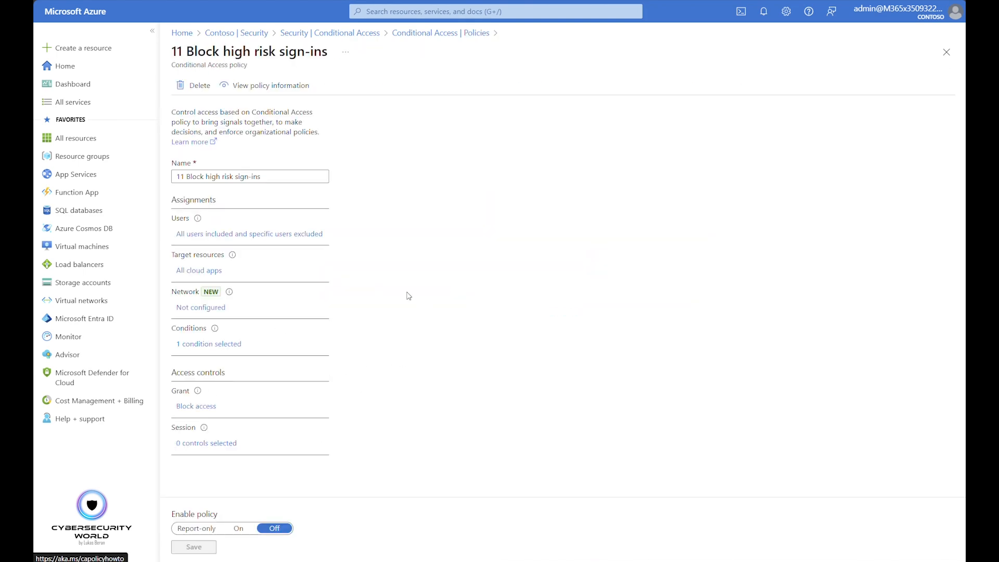
pyautogui.click(250, 234)
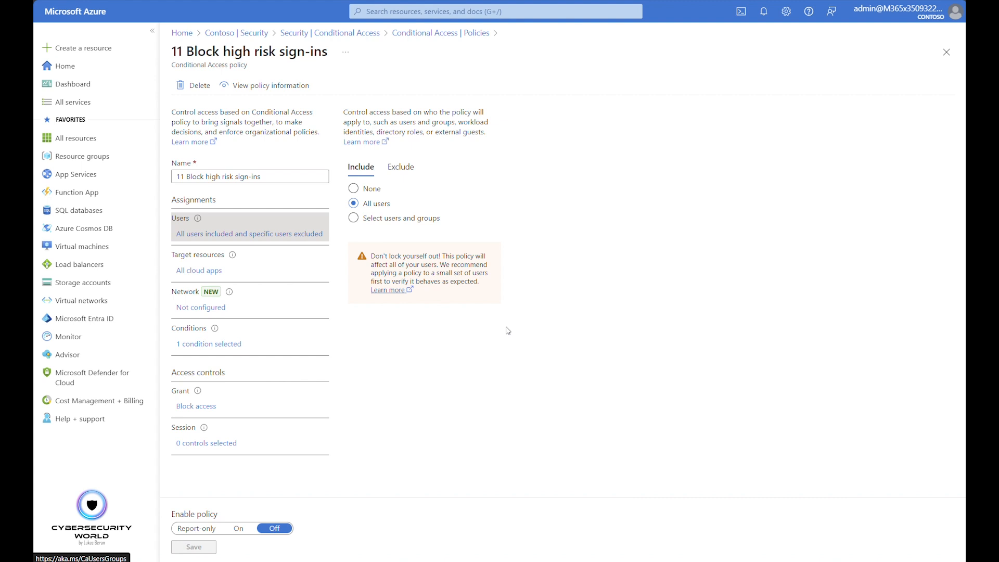
pyautogui.click(402, 166)
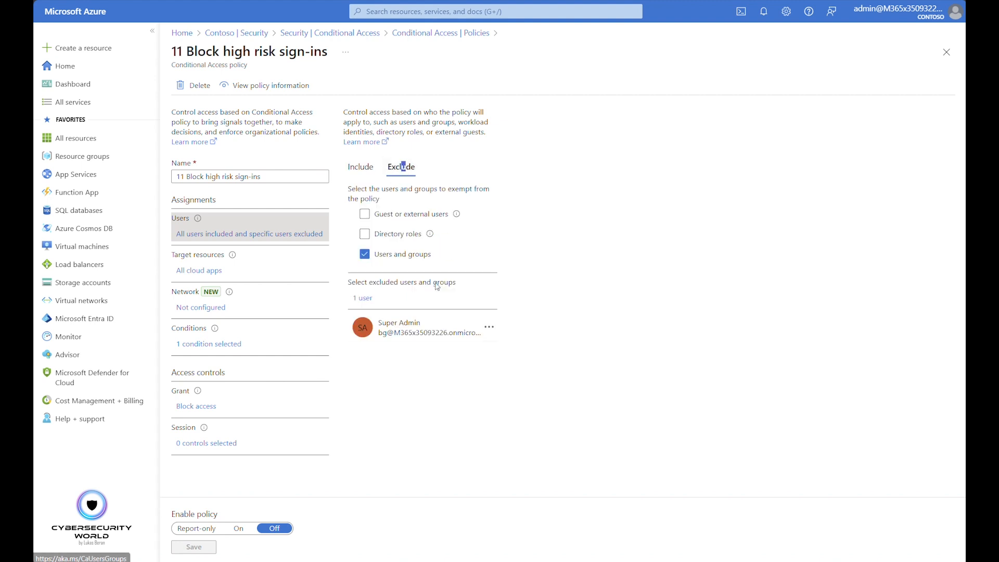
# Examine the high risk sign-ins policy's target resources and the risk levels selected in its sign-in risk condition
pyautogui.click(202, 272)
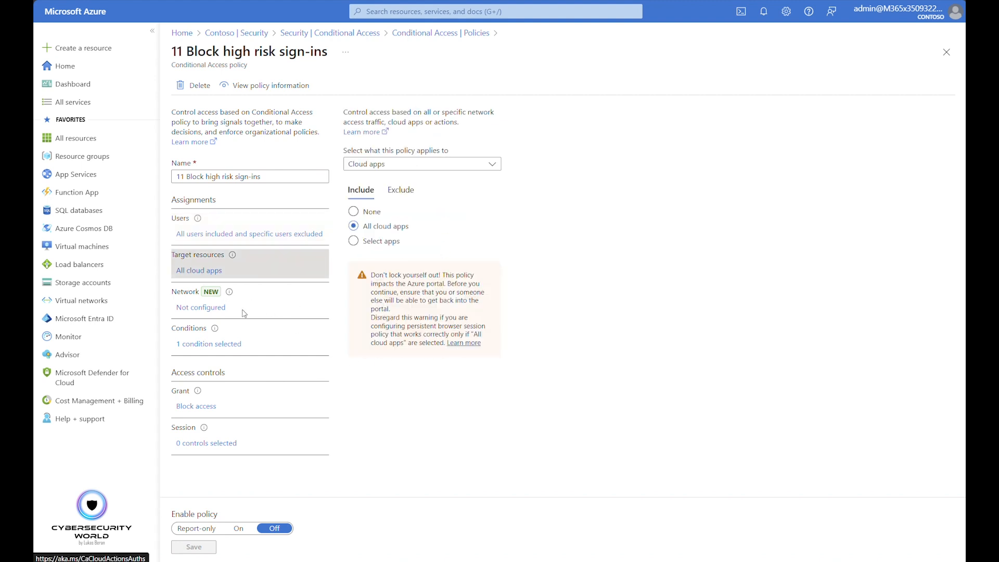
pyautogui.click(214, 344)
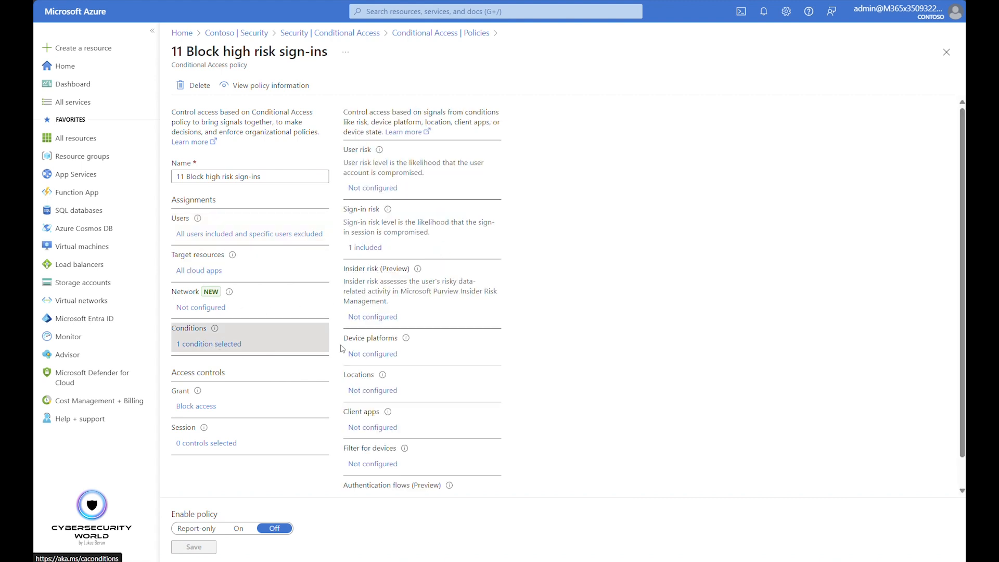
pyautogui.click(367, 251)
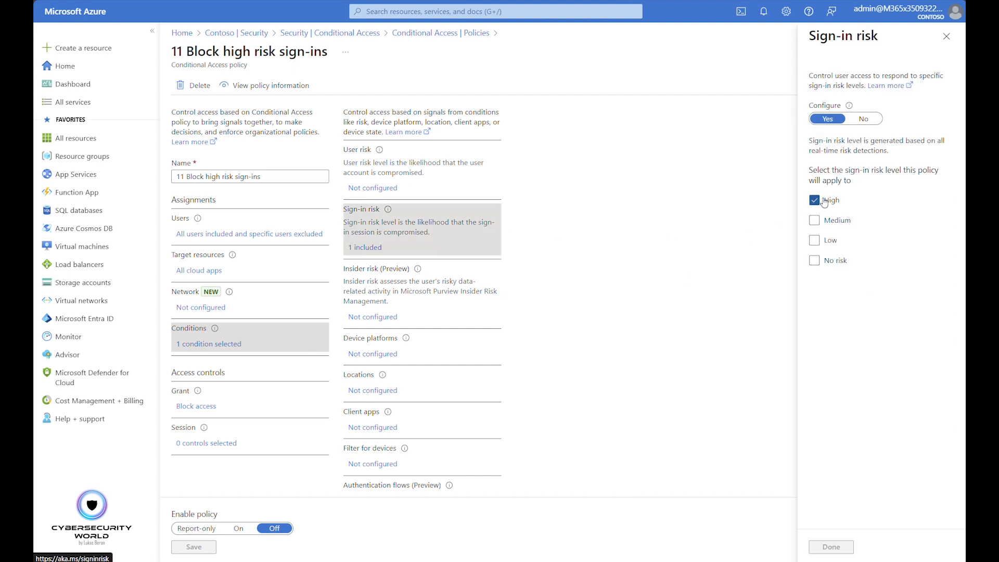
pyautogui.click(954, 42)
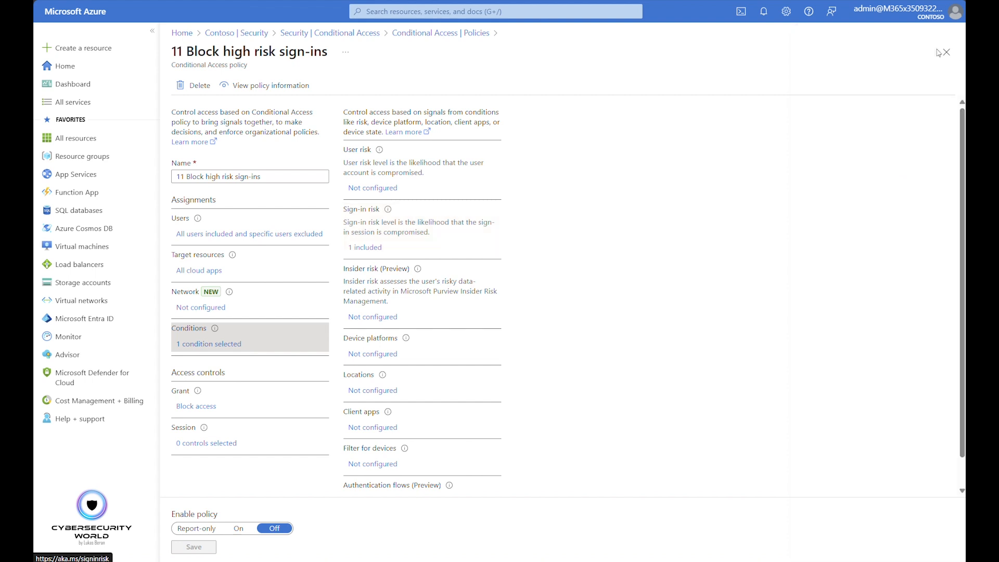
# Review the grant control of the high risk sign-ins policy, and close the policy
pyautogui.click(226, 412)
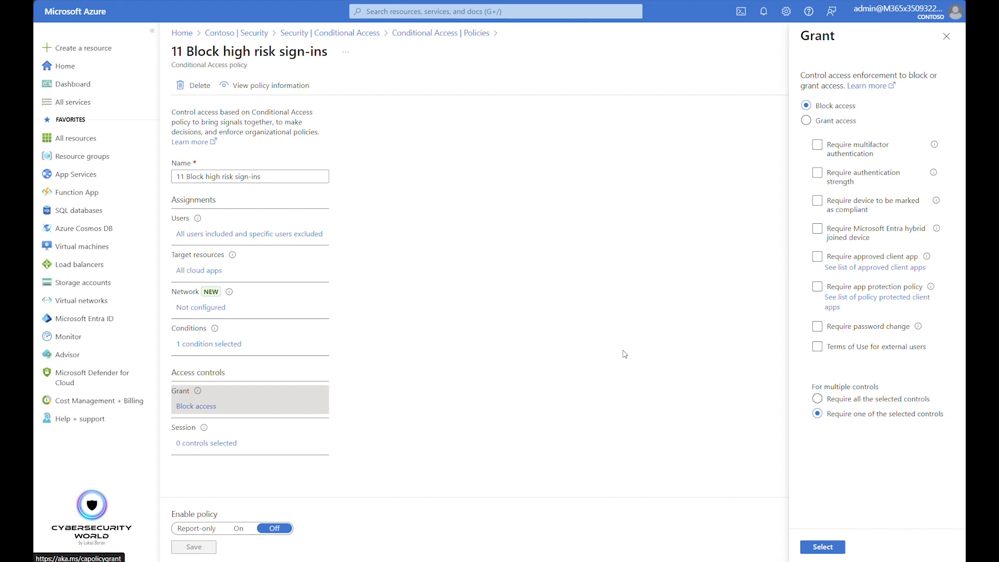
pyautogui.click(947, 36)
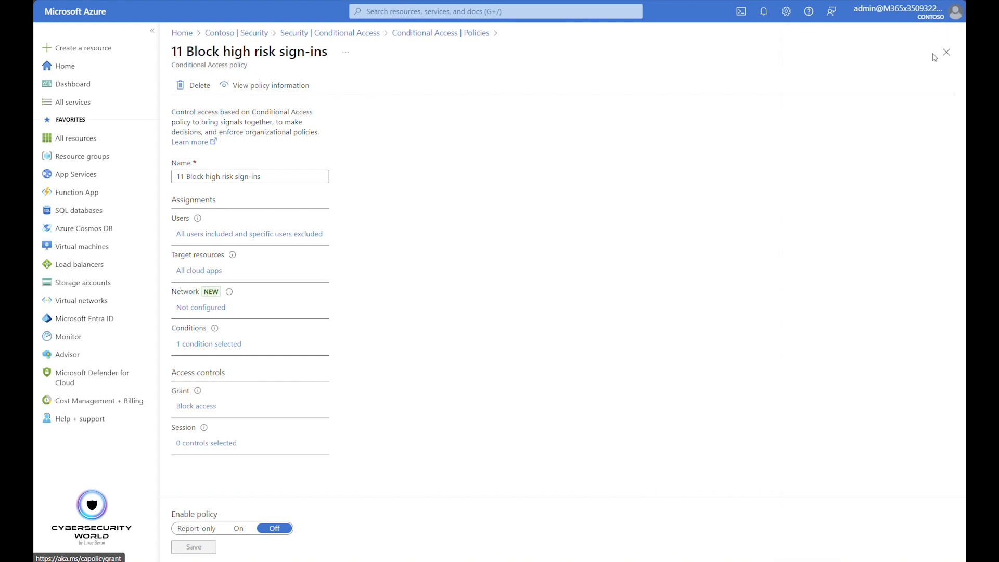
pyautogui.click(946, 52)
# Open policy 12 Require password change for high-risk users, and check its user assignment and exclusions
pyautogui.scroll(-3, 454, 373)
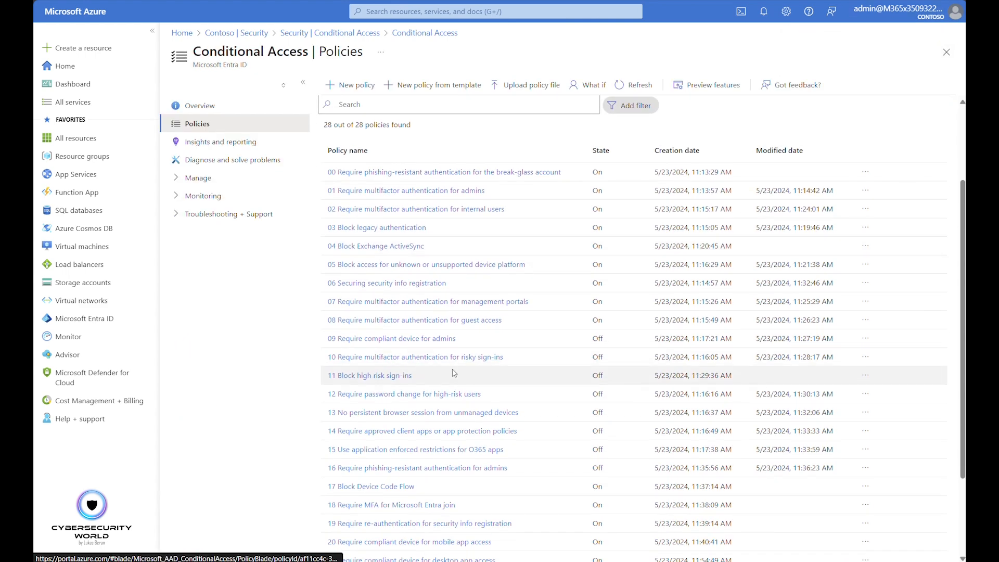
pyautogui.scroll(-1, 454, 372)
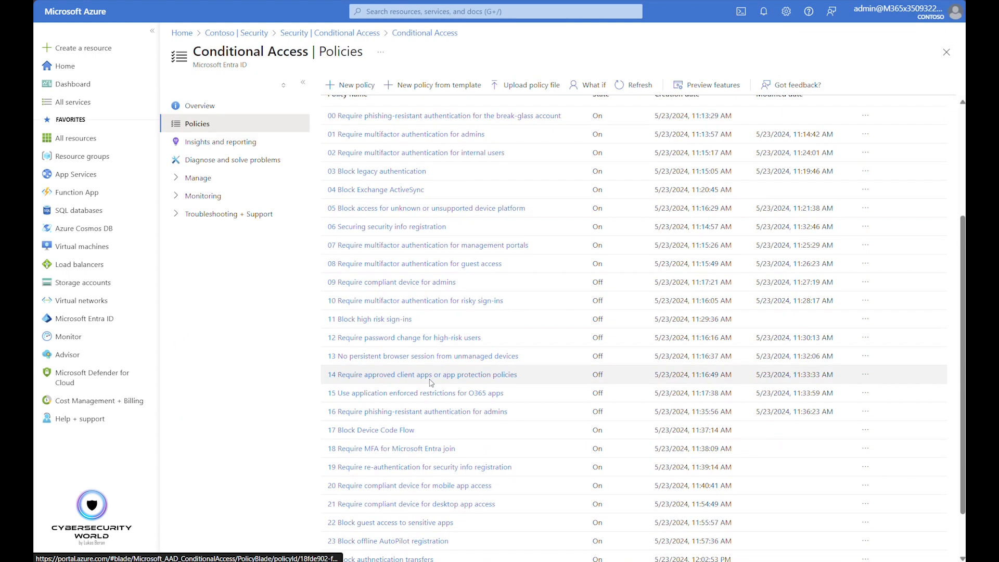
pyautogui.click(379, 337)
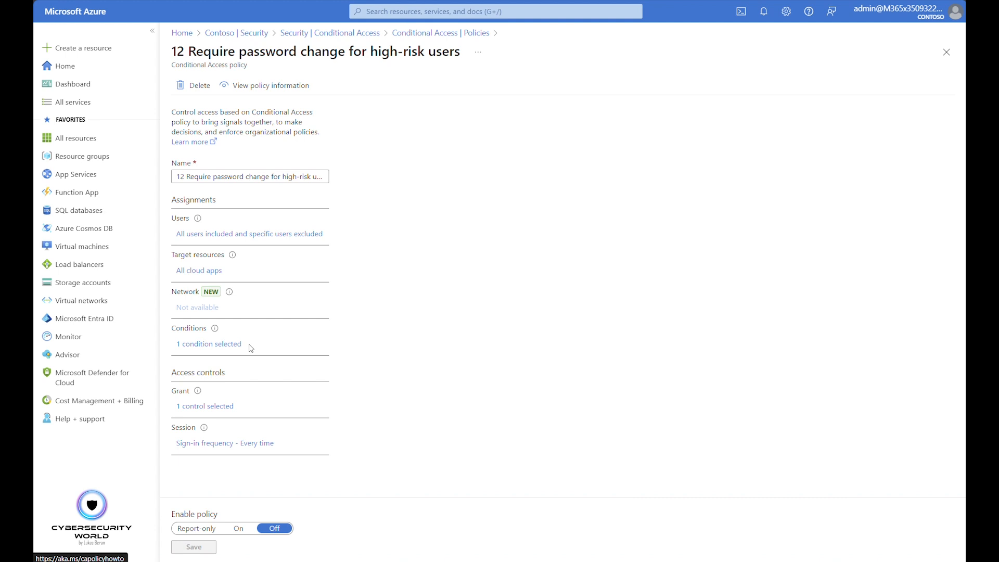
pyautogui.click(228, 236)
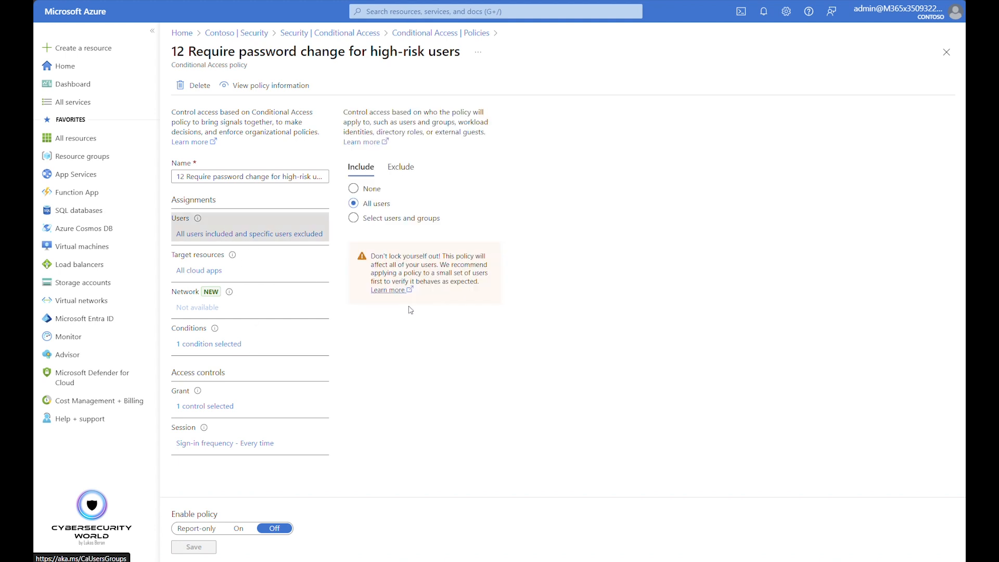
pyautogui.click(401, 167)
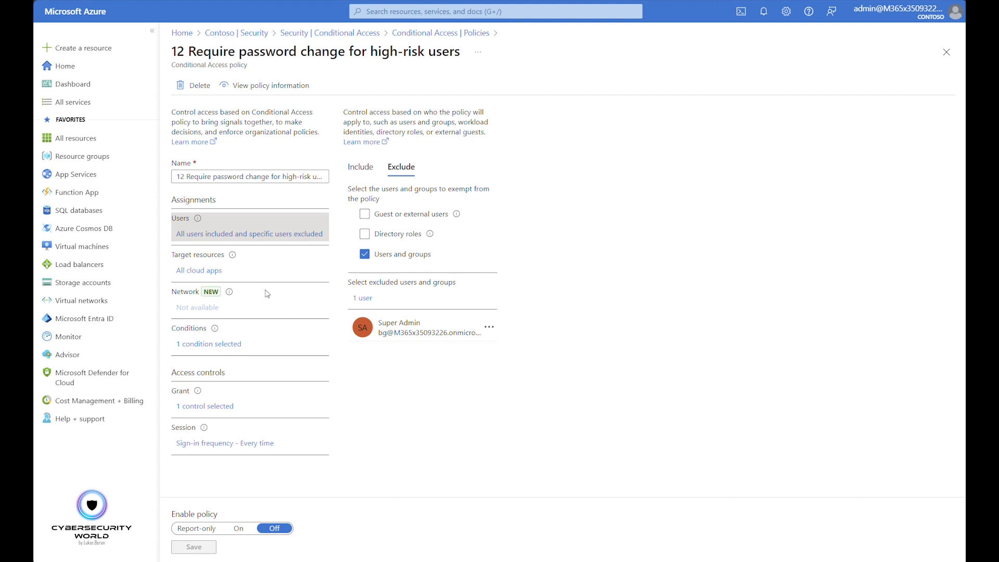
# Examine the password change policy's target resources and the risk levels selected in its user risk condition
pyautogui.click(202, 271)
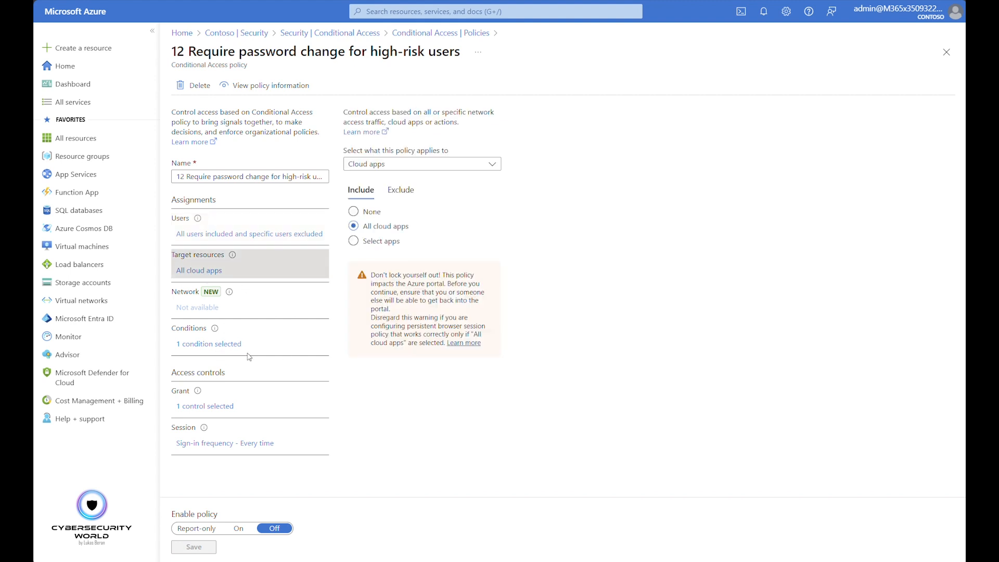
pyautogui.click(206, 344)
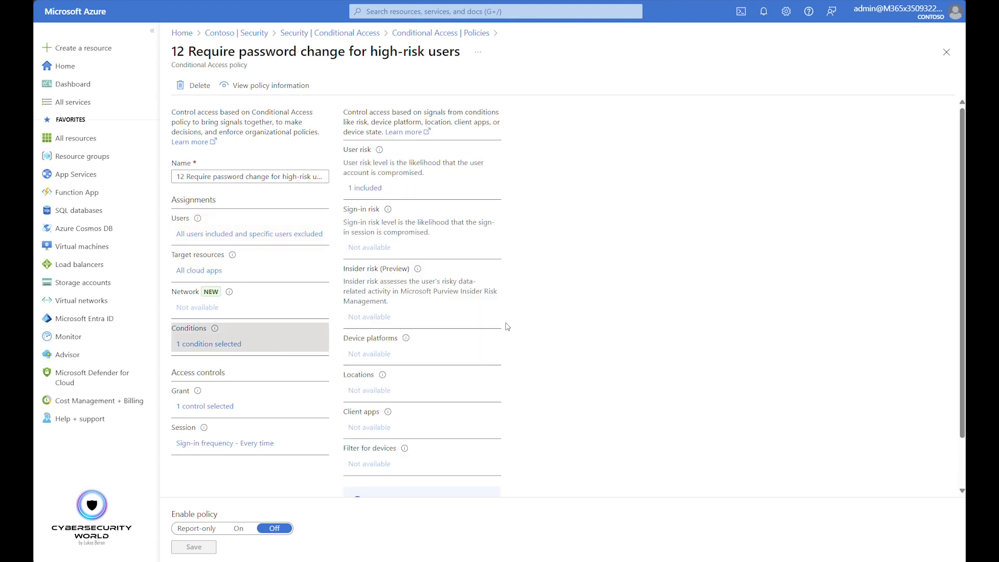
pyautogui.click(363, 191)
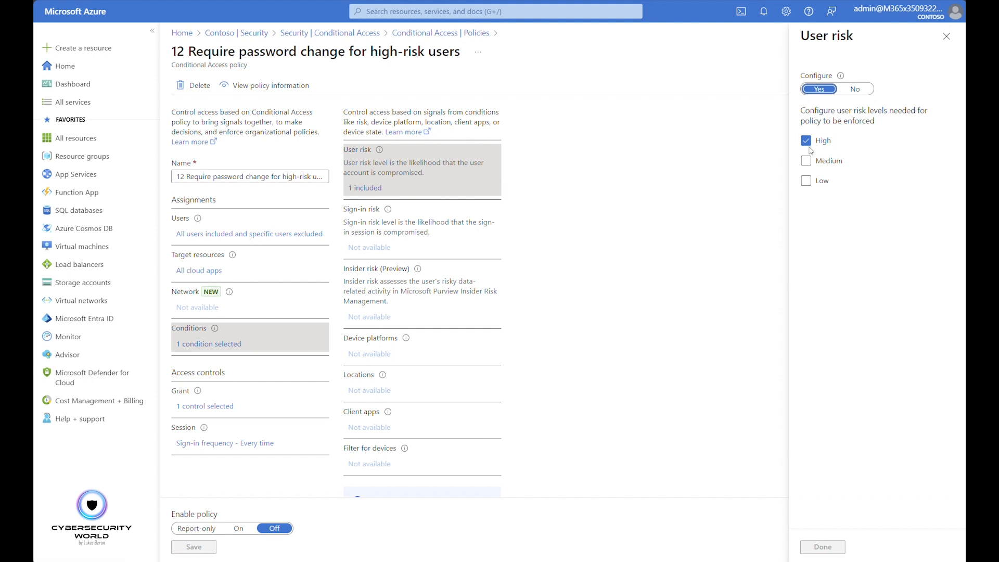
pyautogui.click(946, 35)
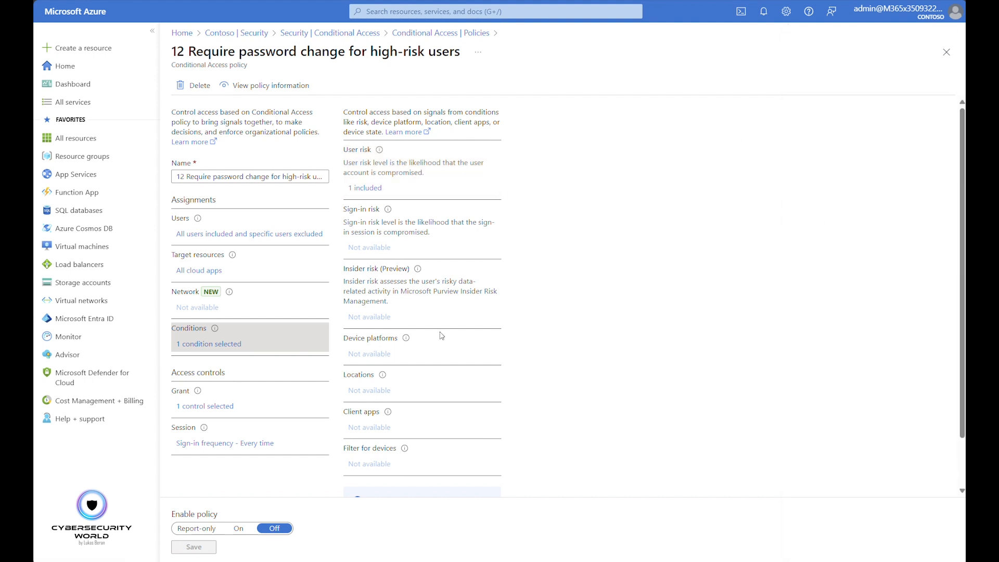
# Review the grant and session controls of the password change policy, and close it to return to the policy list
pyautogui.click(218, 412)
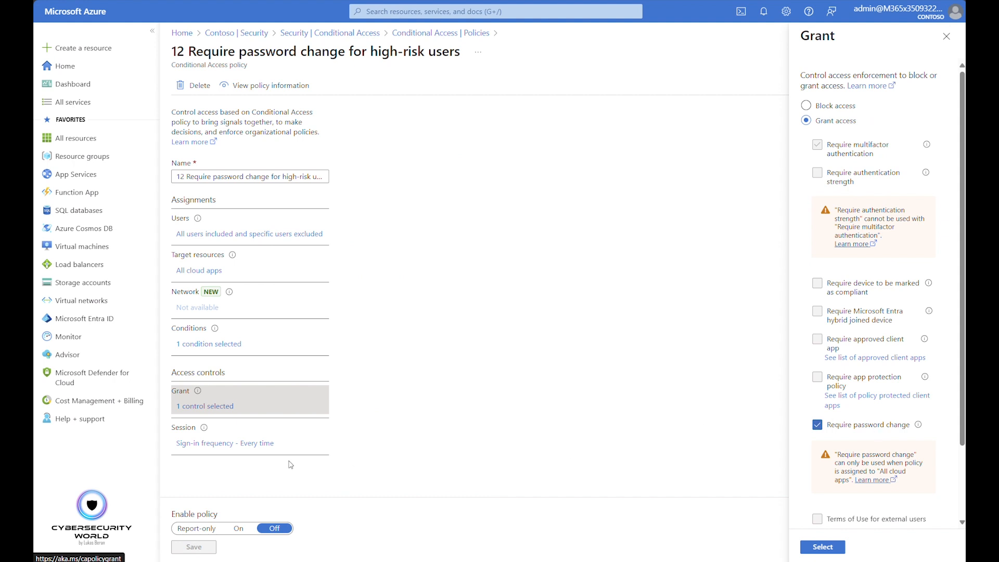
pyautogui.click(216, 445)
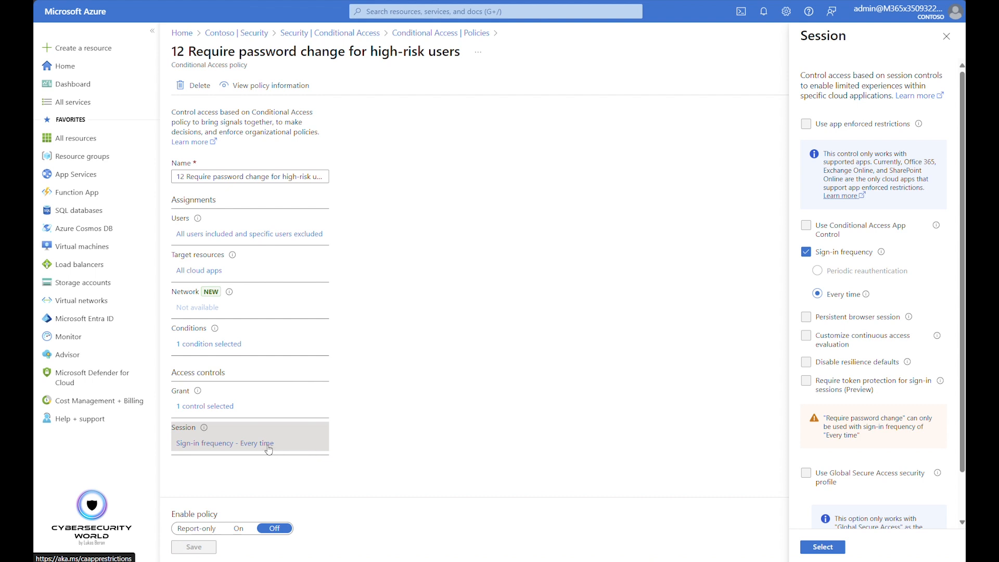
pyautogui.click(206, 409)
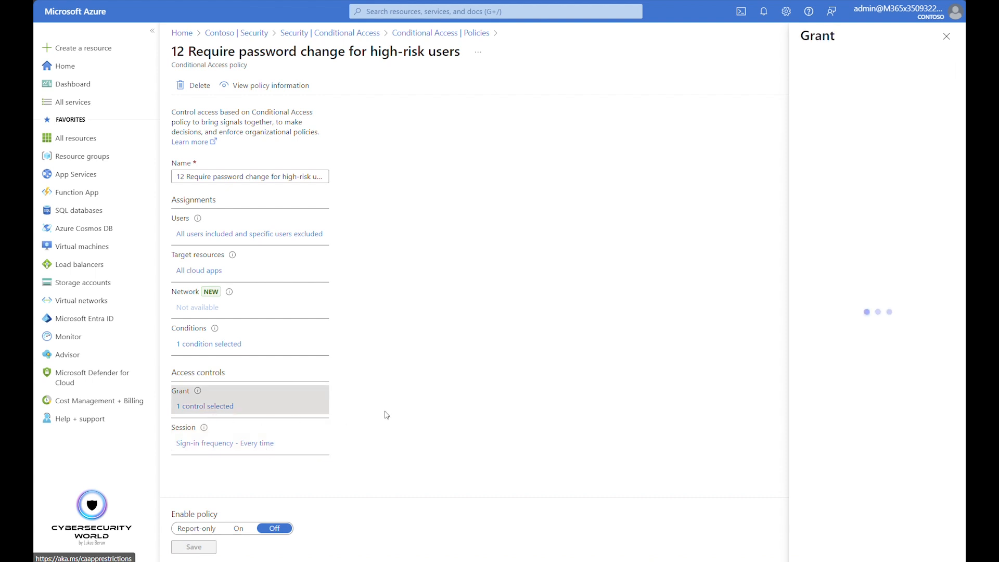
pyautogui.click(946, 37)
pyautogui.click(947, 52)
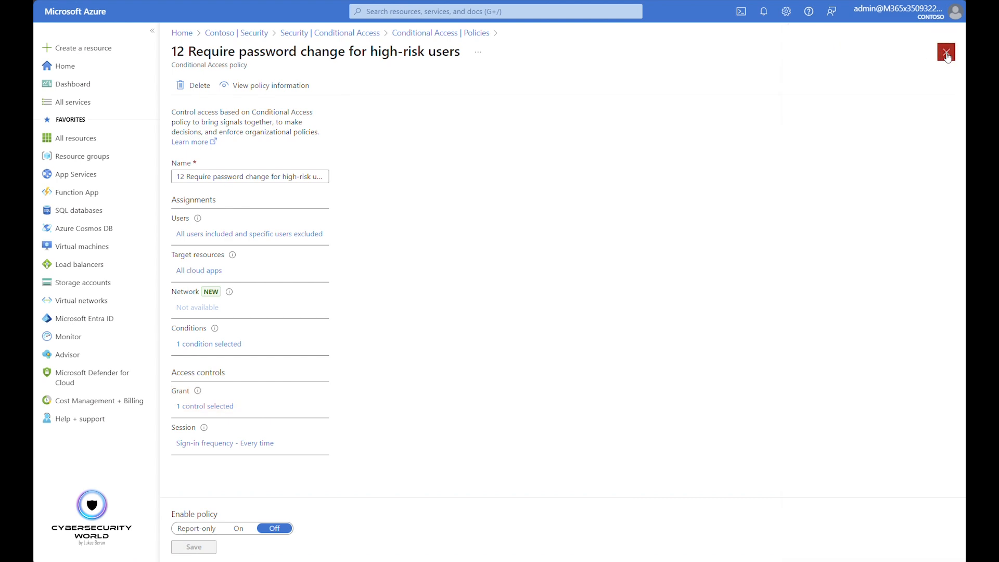
# Open policy 13 No persistent browser session from unmanaged devices, and check the users excluded from it
pyautogui.scroll(-2, 411, 385)
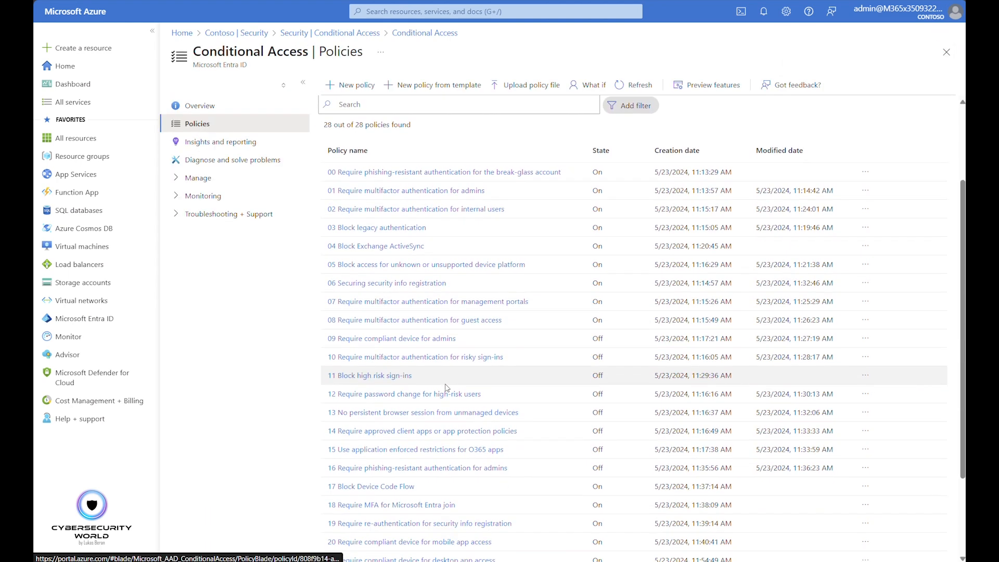
pyautogui.click(383, 413)
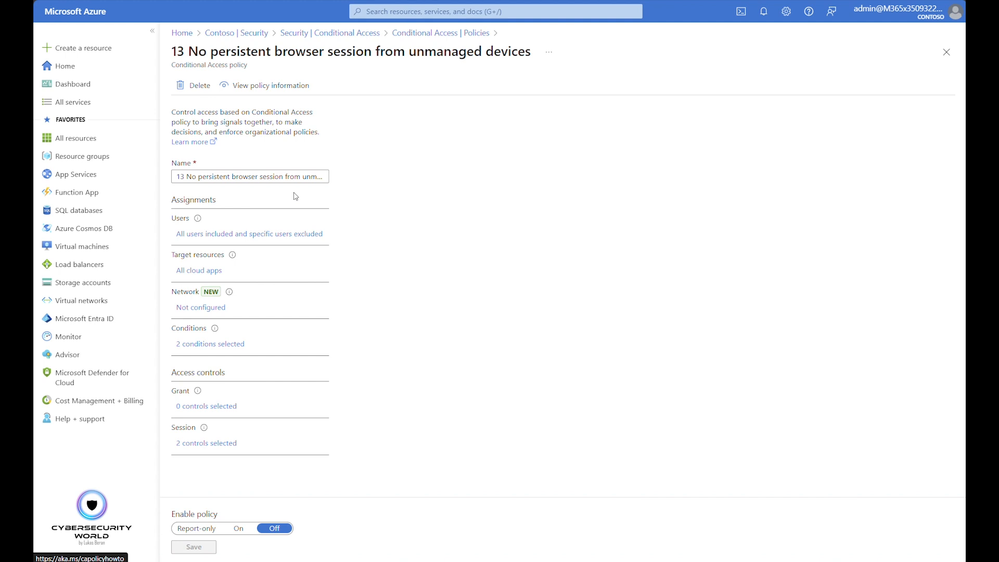
pyautogui.click(277, 234)
pyautogui.click(401, 167)
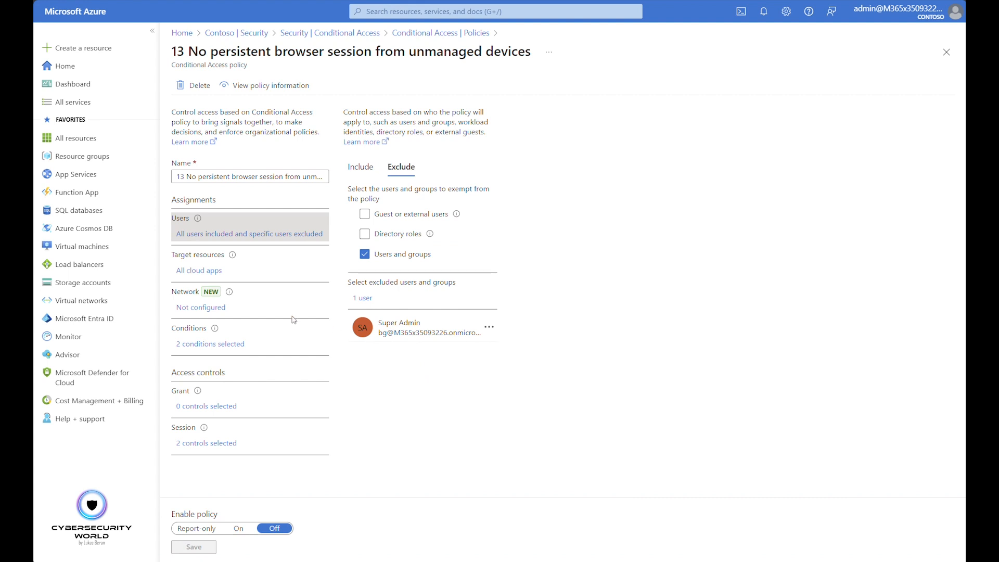
# Examine the persistent browser session policy's target resources and the client apps selected in its conditions
pyautogui.click(206, 271)
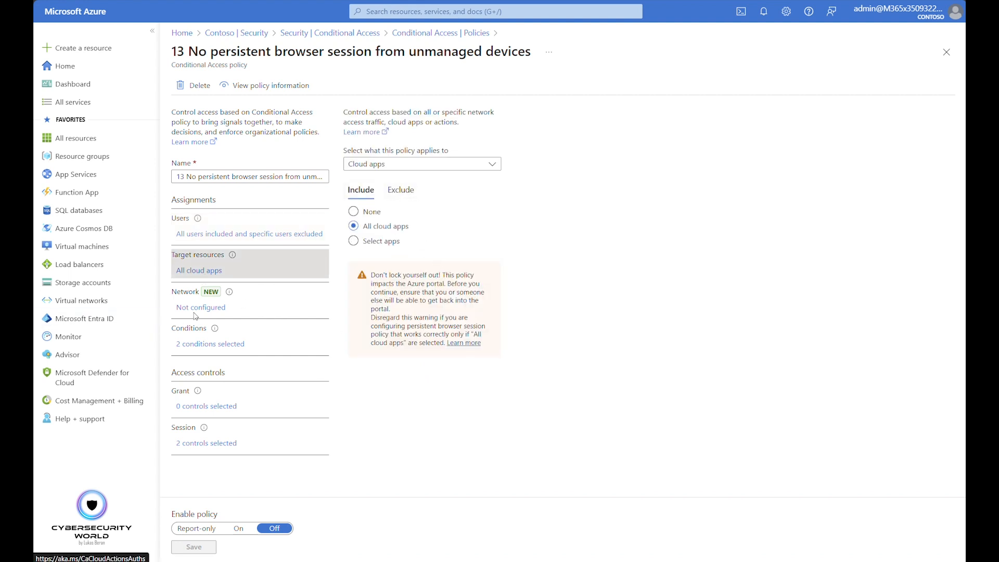
pyautogui.click(203, 345)
pyautogui.scroll(-1, 488, 326)
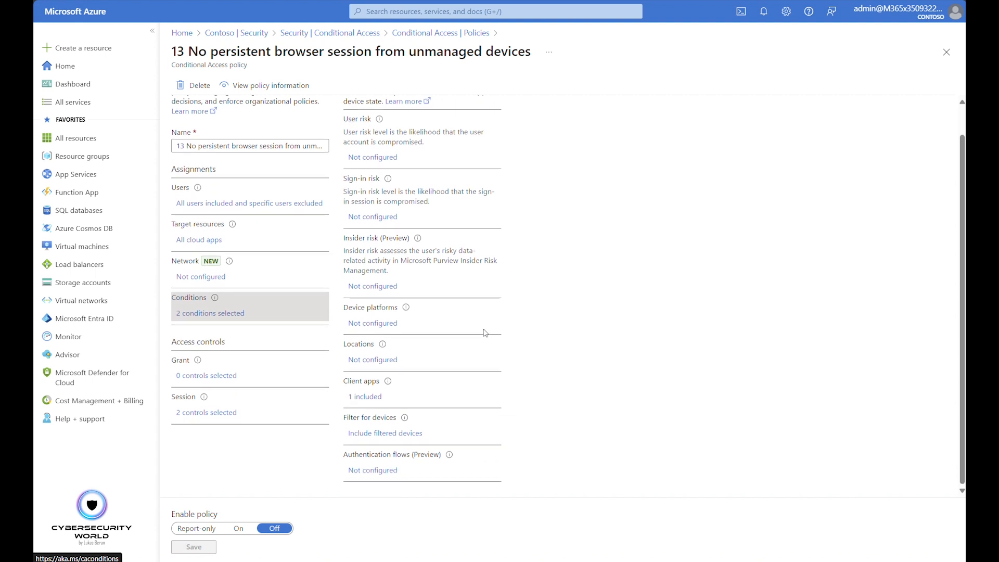
pyautogui.click(368, 396)
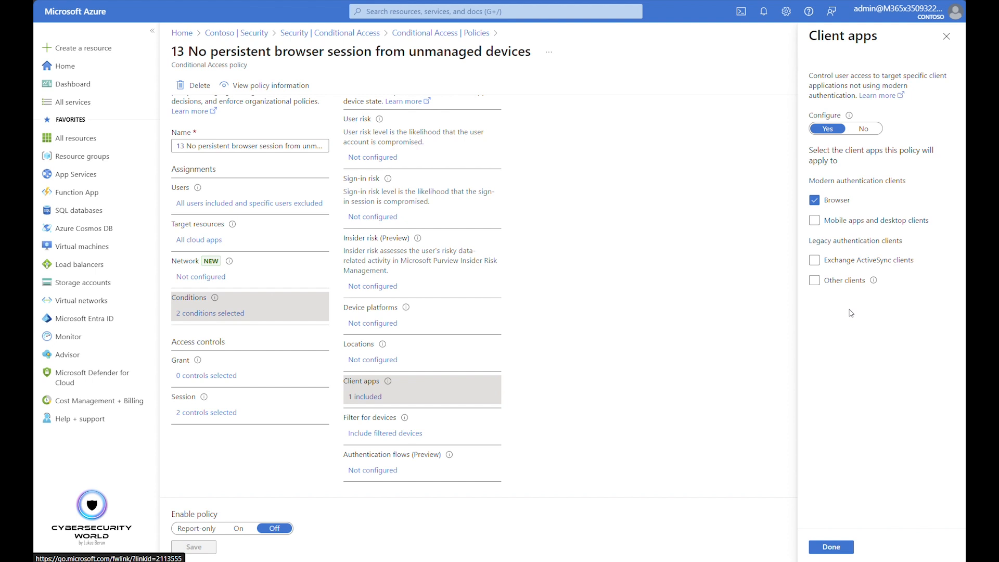
# Inspect the filter for devices rule in the persistent browser session policy's conditions, and close the filter without changes
pyautogui.click(407, 434)
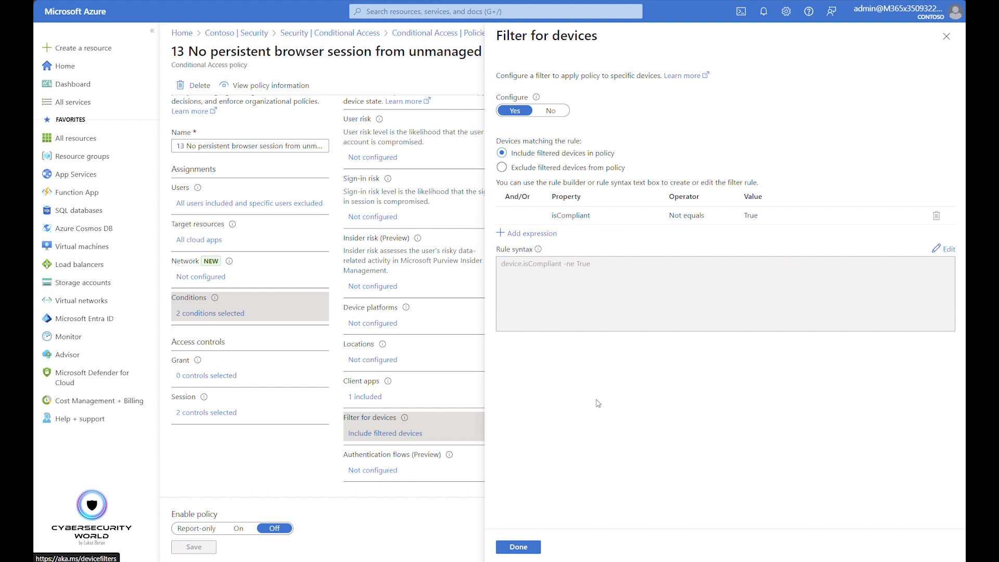
pyautogui.click(570, 217)
pyautogui.click(947, 35)
# Review the sign-in frequency and persistent browser settings in policy 13's session controls, and close the policy
pyautogui.click(232, 415)
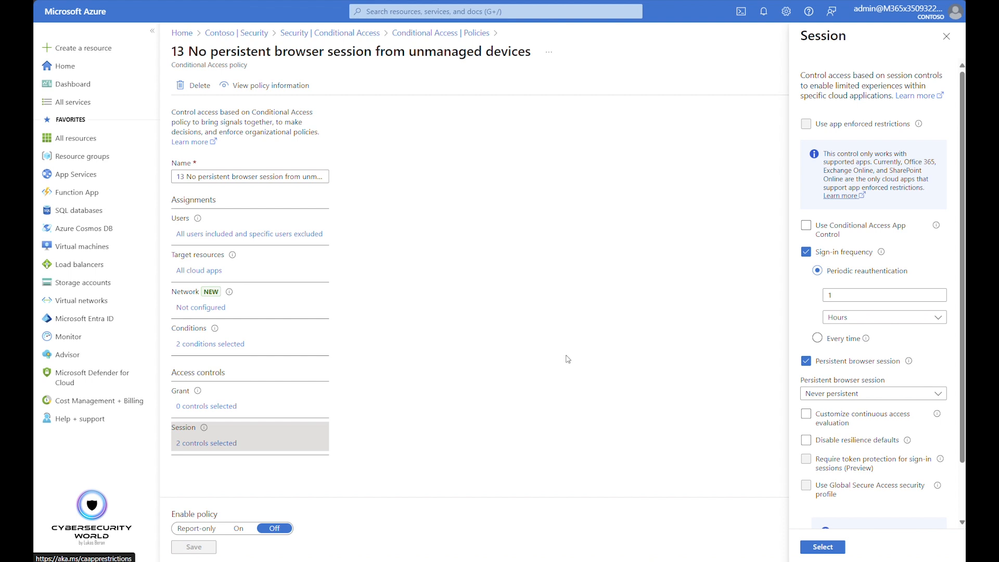
pyautogui.doubleClick(842, 294)
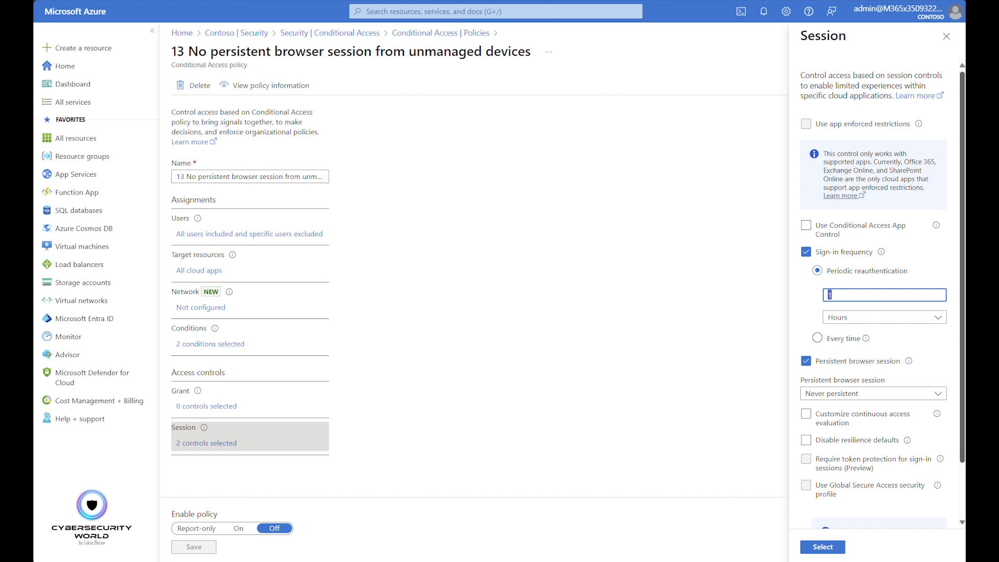
pyautogui.click(946, 36)
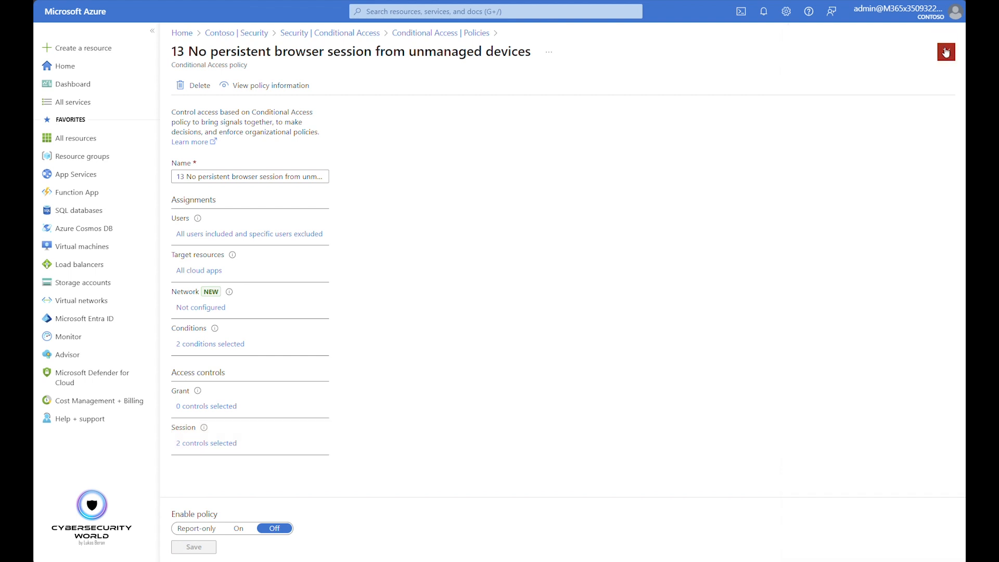
pyautogui.click(945, 52)
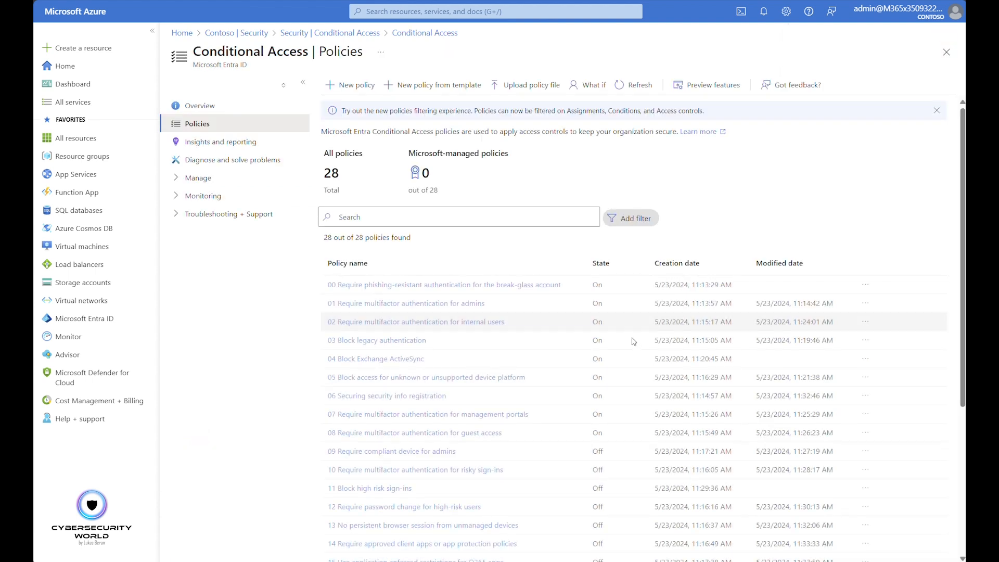
# Open policy 14 Require approved client apps or app protection policies, and check its excluded users and target resources
pyautogui.click(417, 544)
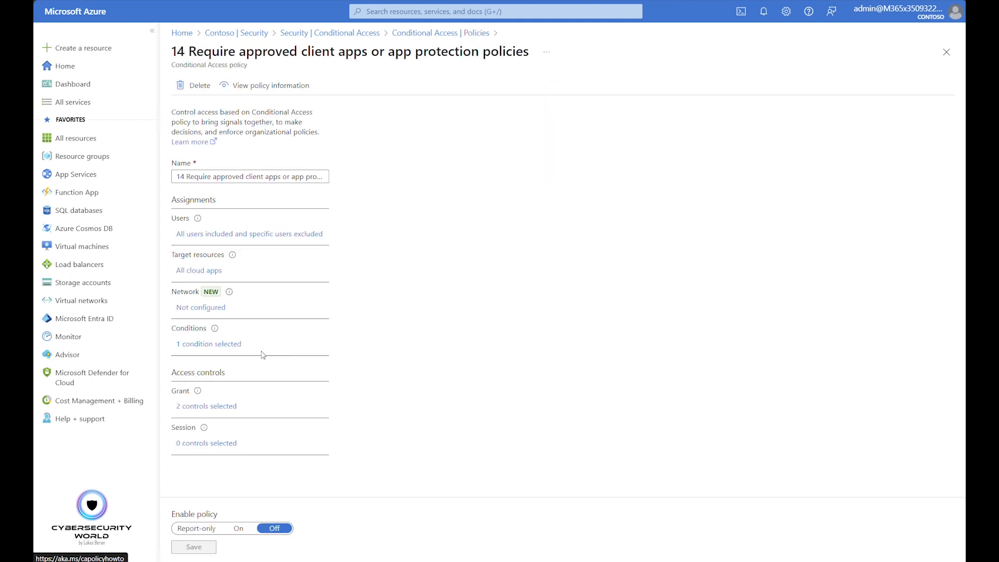
pyautogui.click(261, 239)
pyautogui.click(401, 167)
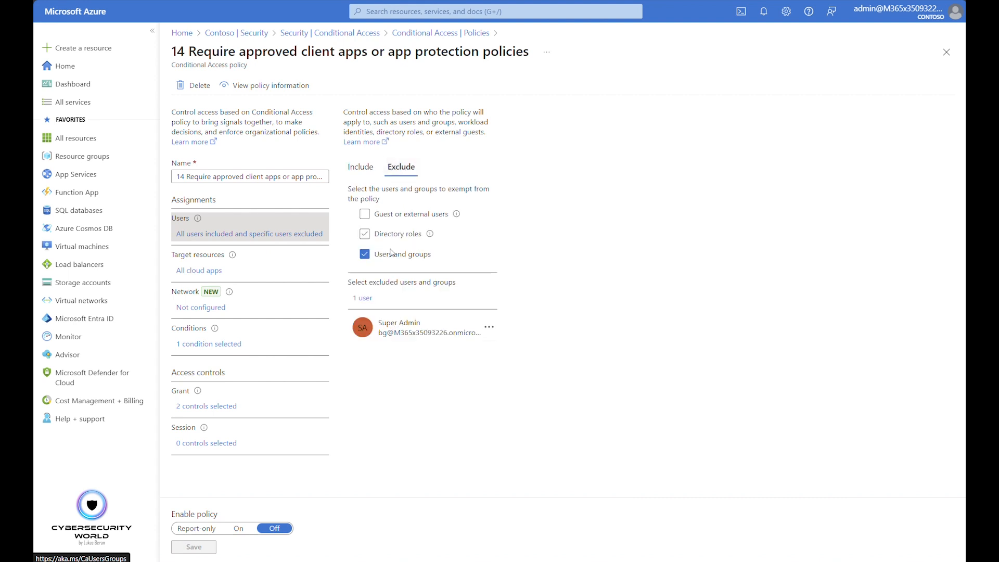
pyautogui.click(198, 275)
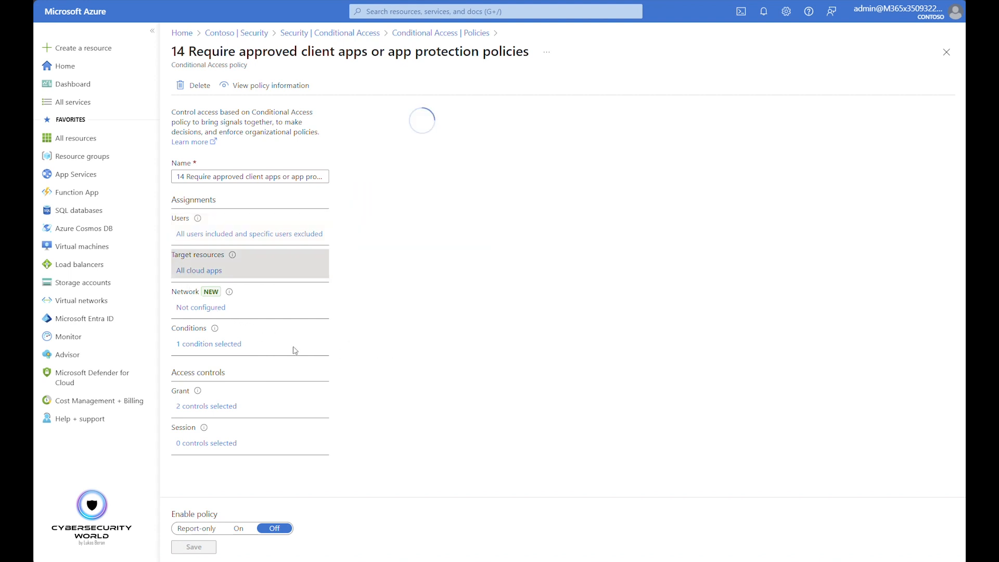
# Review the device platforms condition and the grant controls of policy 14, and return to the policies list without changes
pyautogui.click(230, 352)
pyautogui.click(368, 359)
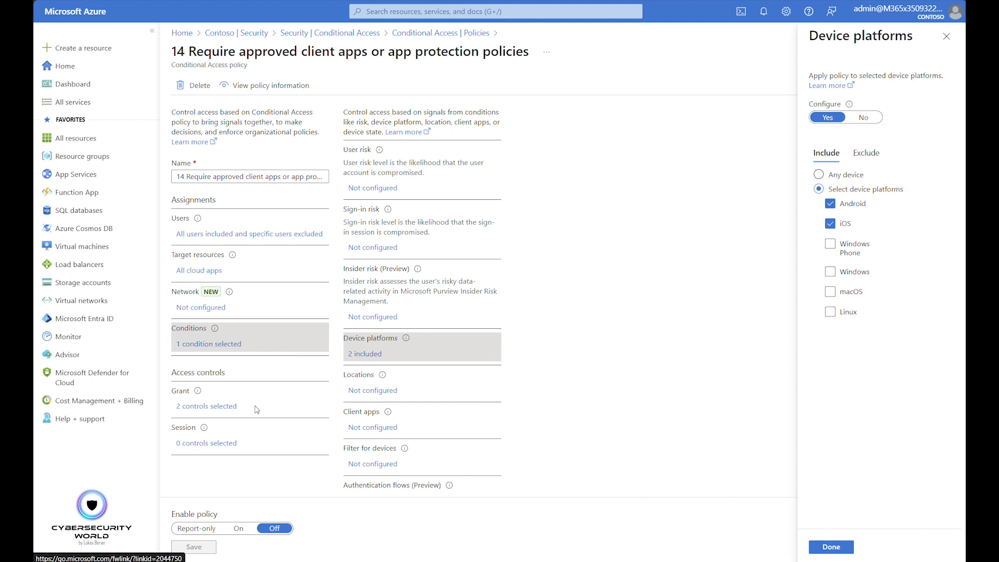
pyautogui.click(227, 411)
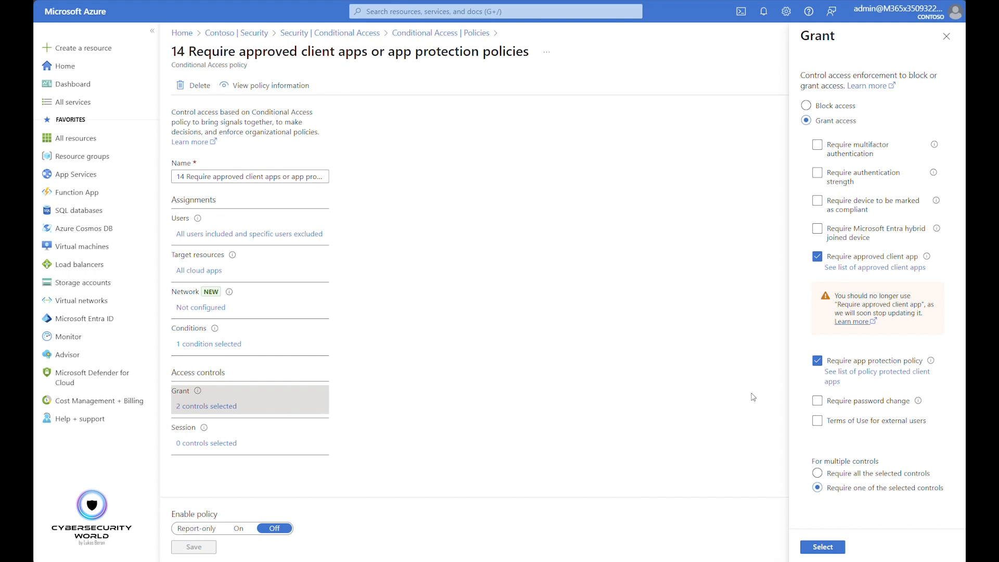
pyautogui.click(947, 36)
pyautogui.click(443, 33)
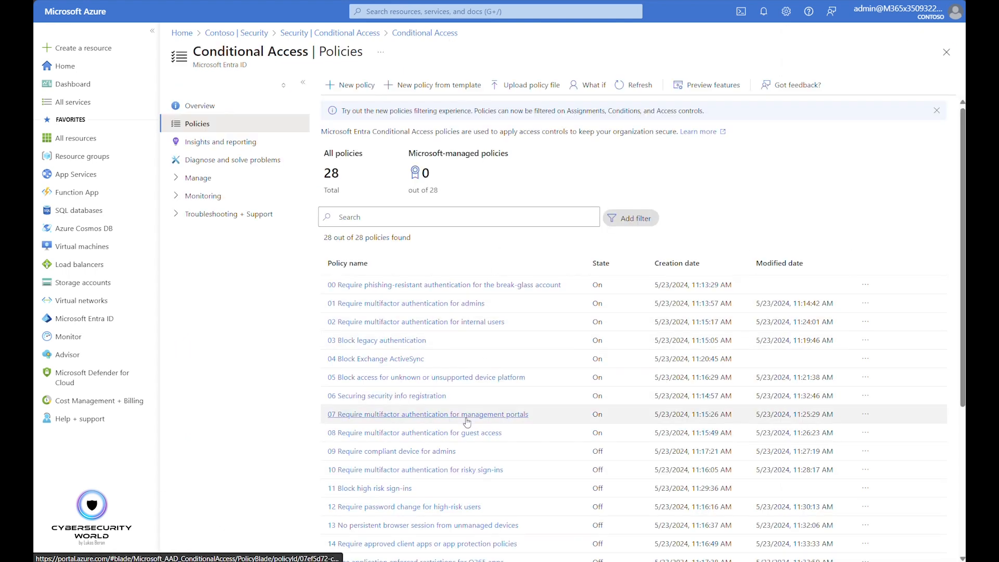
# Open policy 15 Use application enforced restrictions for O365 apps, and check its excluded users and targeted apps
pyautogui.scroll(-3, 442, 396)
pyautogui.click(387, 489)
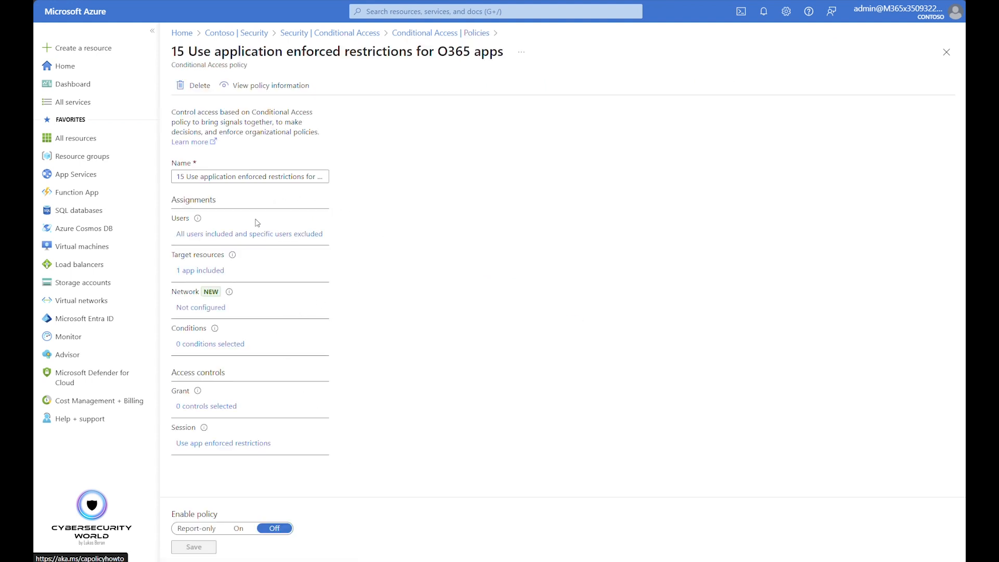
pyautogui.click(268, 235)
pyautogui.click(401, 167)
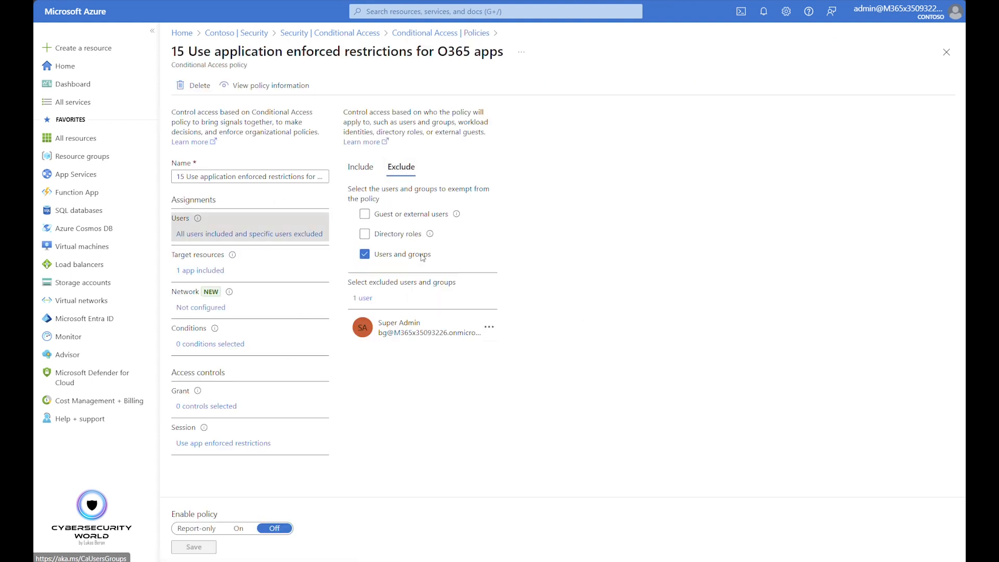
pyautogui.click(213, 268)
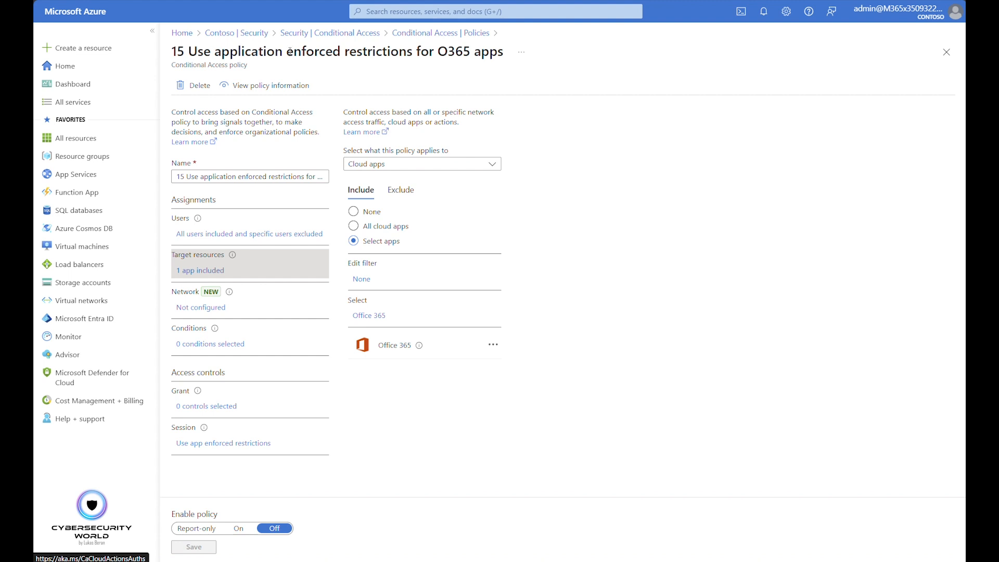
pyautogui.moveTo(290, 51); pyautogui.dragTo(497, 51)
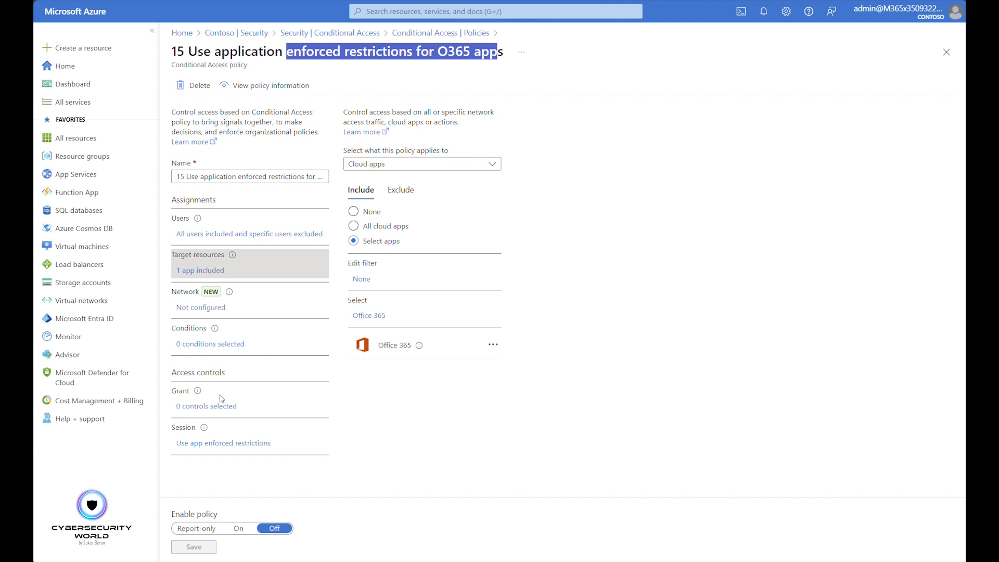
# Review the session controls of the application enforced restrictions policy, and close the policy without changes
pyautogui.click(221, 443)
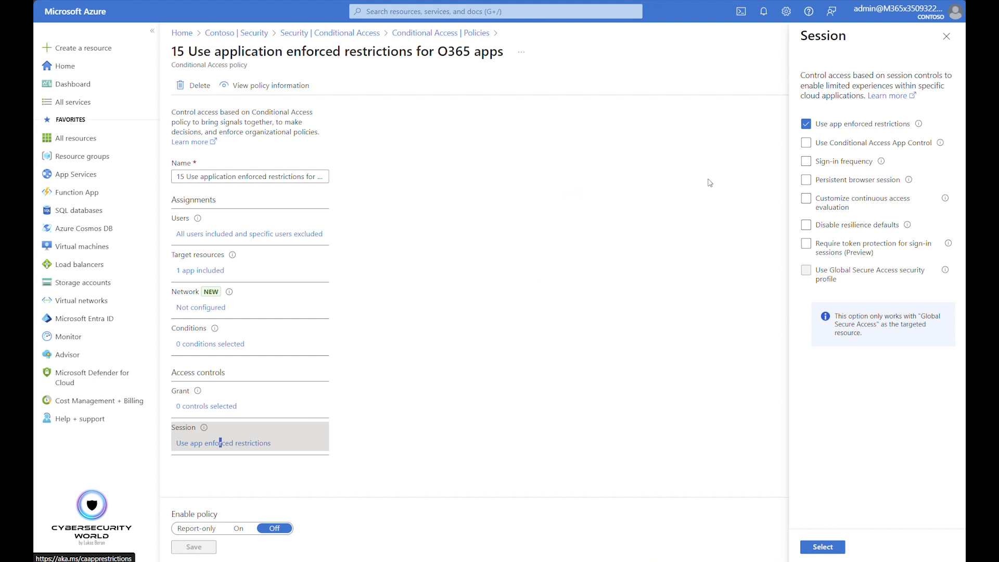
pyautogui.click(947, 42)
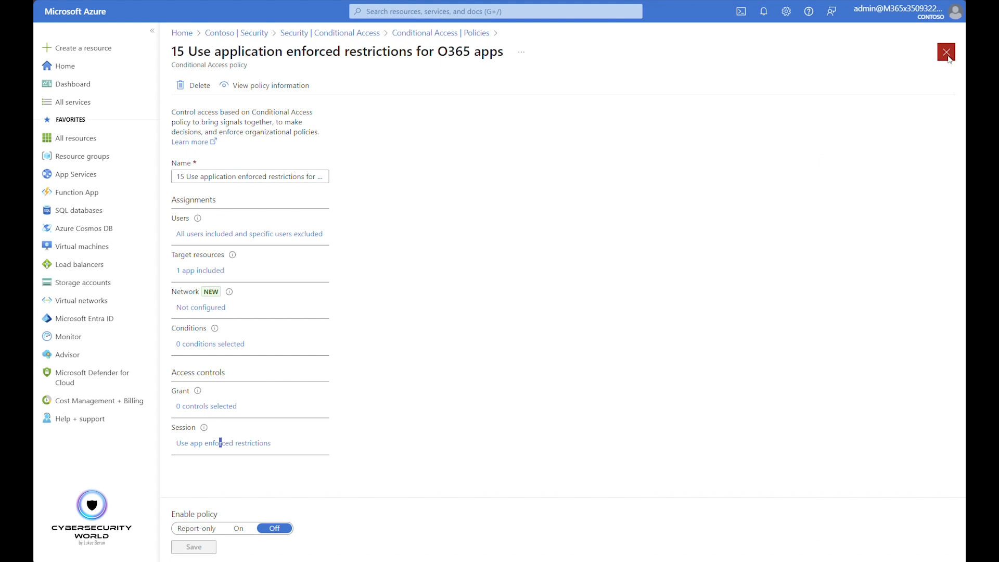
pyautogui.click(947, 52)
# Open policy 16 Require phishing-resistant authentication for admins, and check its included and excluded users and its target resources
pyautogui.scroll(-3, 368, 422)
pyautogui.click(367, 420)
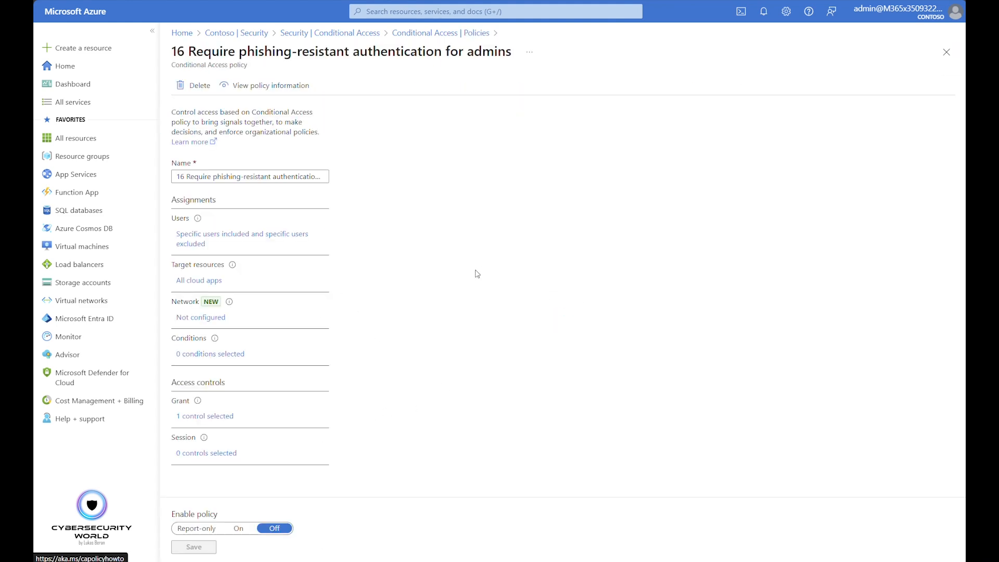
pyautogui.click(268, 239)
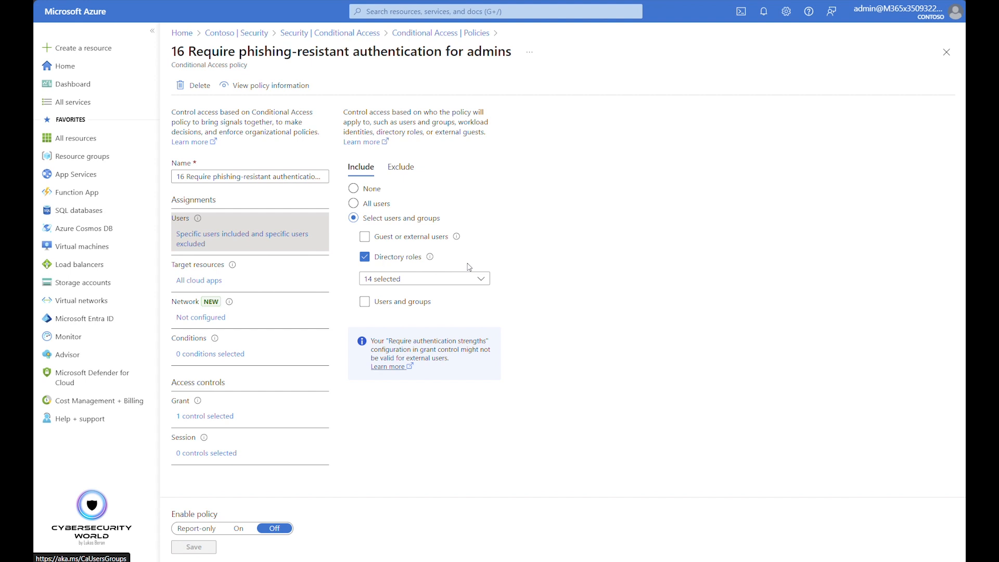
pyautogui.click(401, 166)
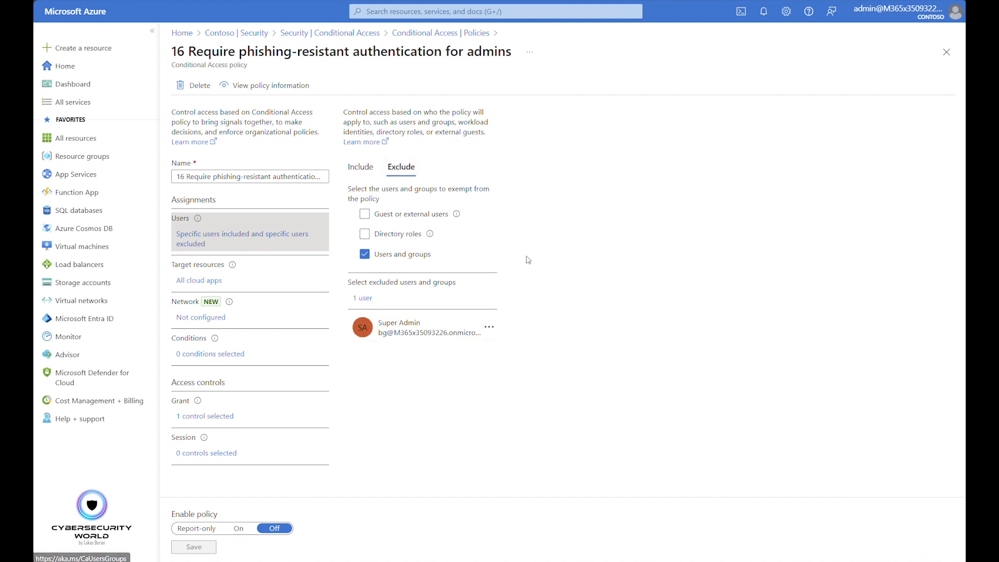
pyautogui.click(204, 284)
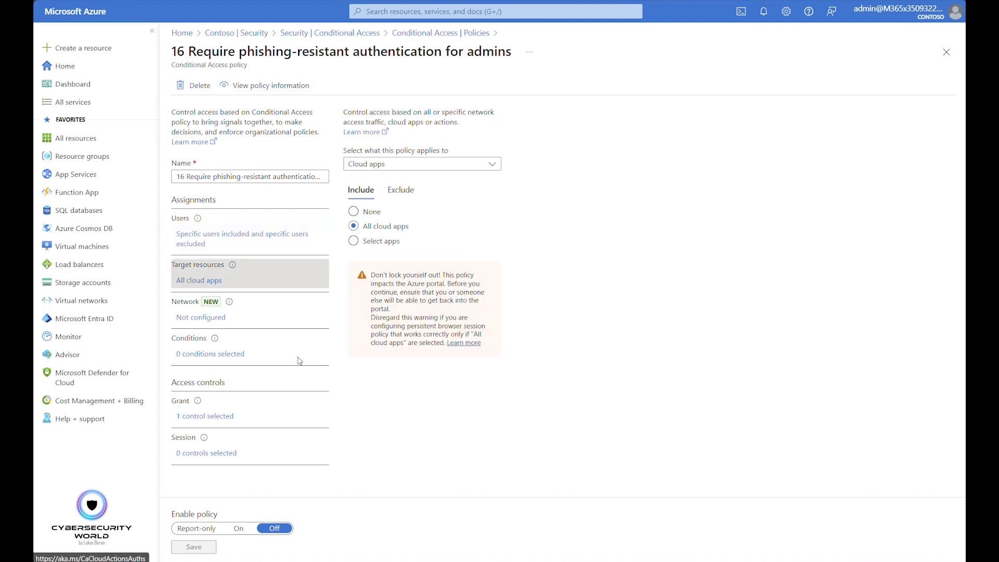
# Examine the authentication strength required in policy 16's grant controls, and close the policy without changes
pyautogui.click(214, 416)
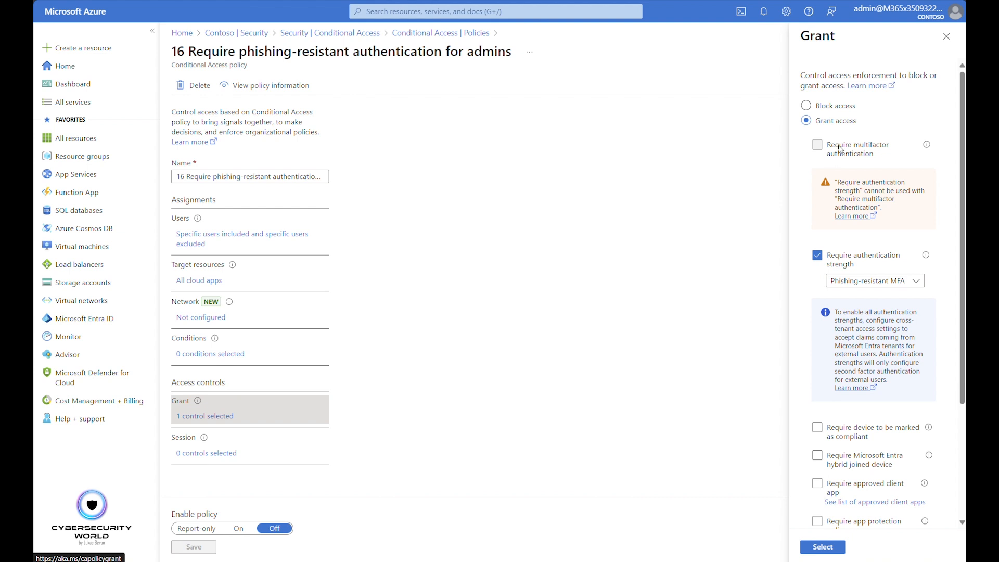
pyautogui.click(946, 37)
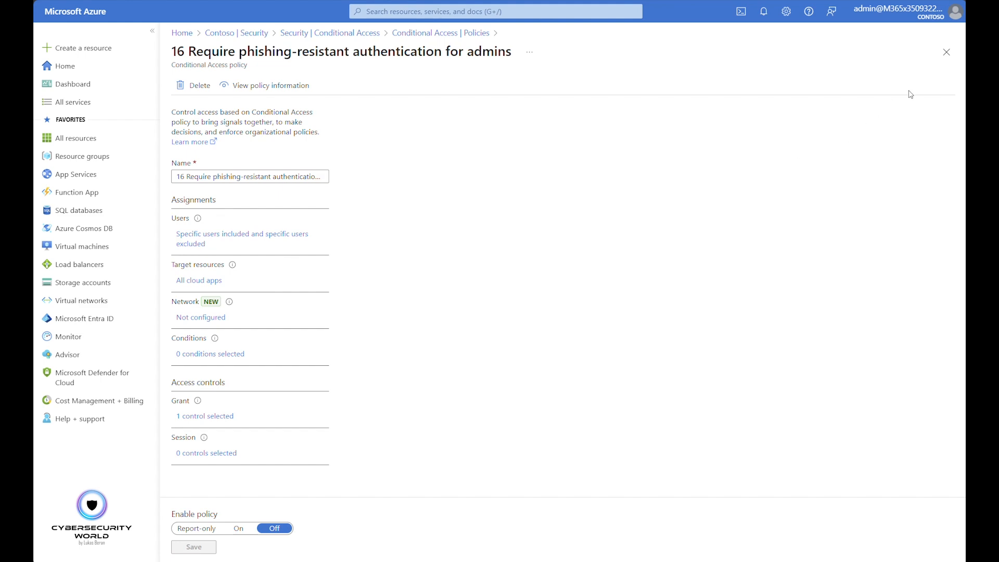
pyautogui.click(948, 52)
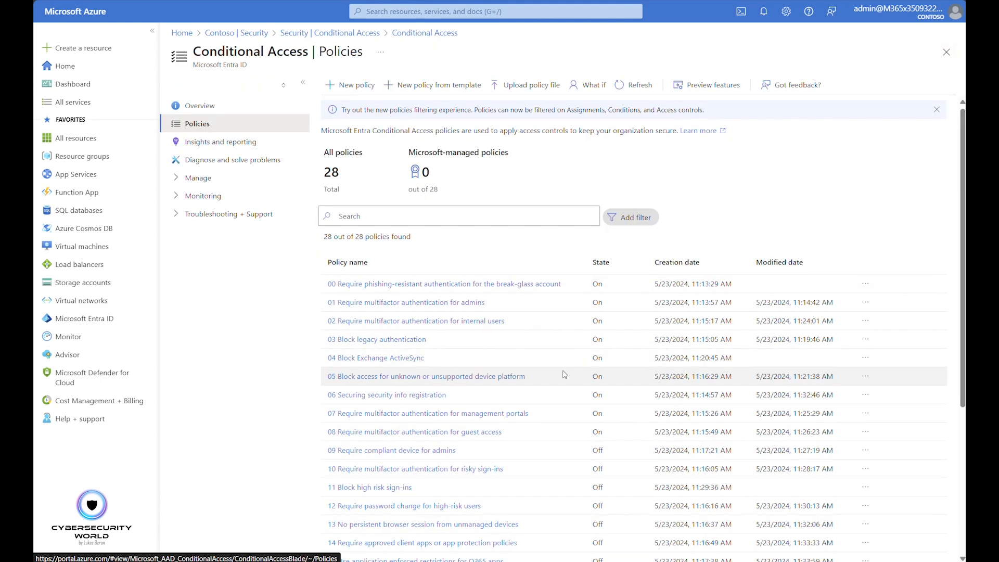
# Open policy 17 Block Device Code Flow, and check its excluded users and target resources
pyautogui.scroll(-5, 564, 374)
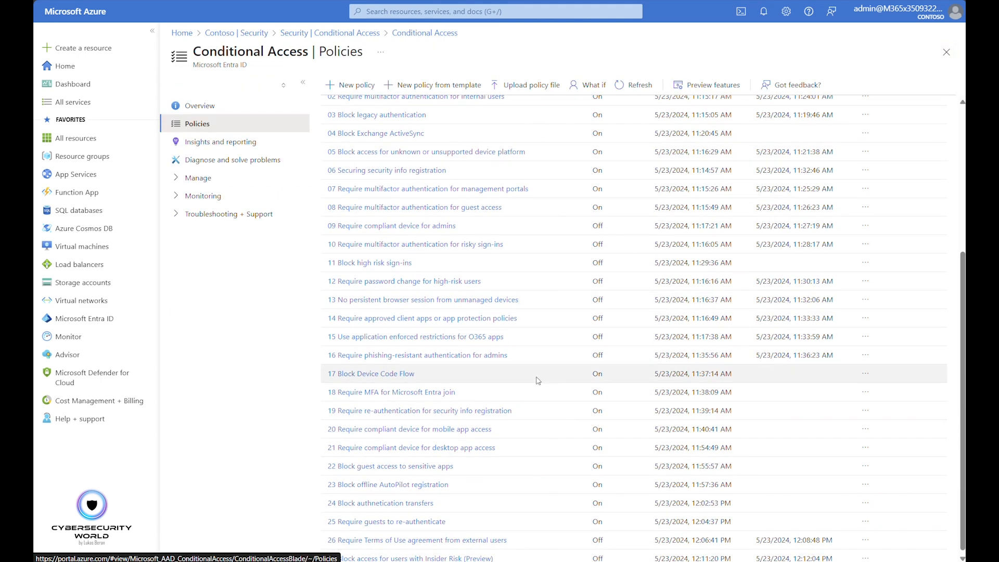
pyautogui.click(380, 378)
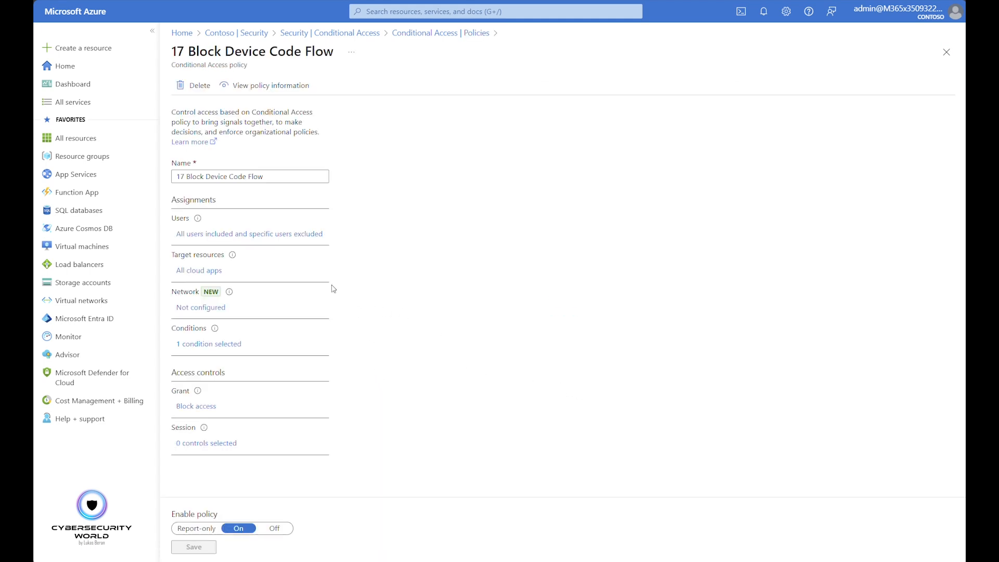
pyautogui.click(263, 235)
pyautogui.click(401, 167)
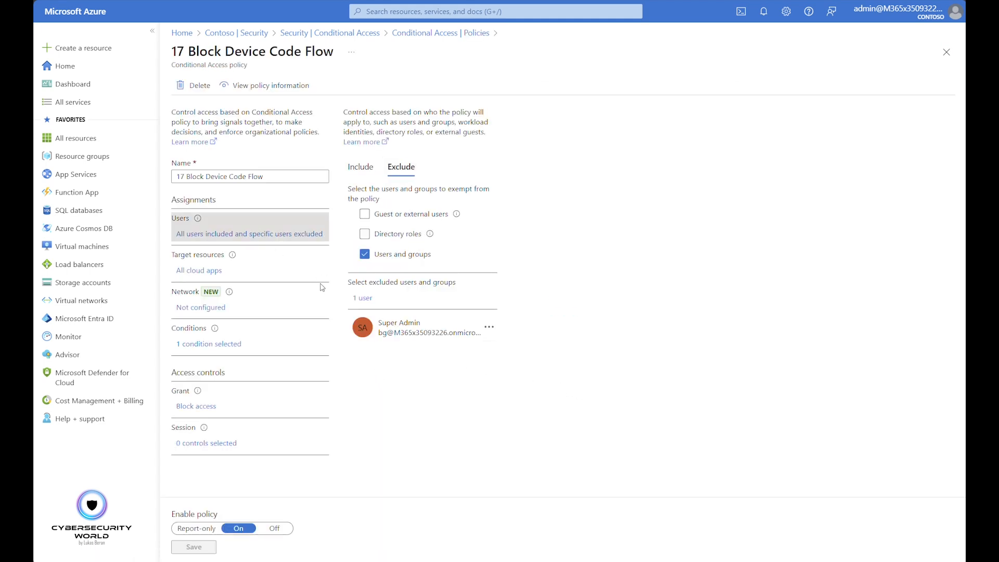
pyautogui.click(210, 271)
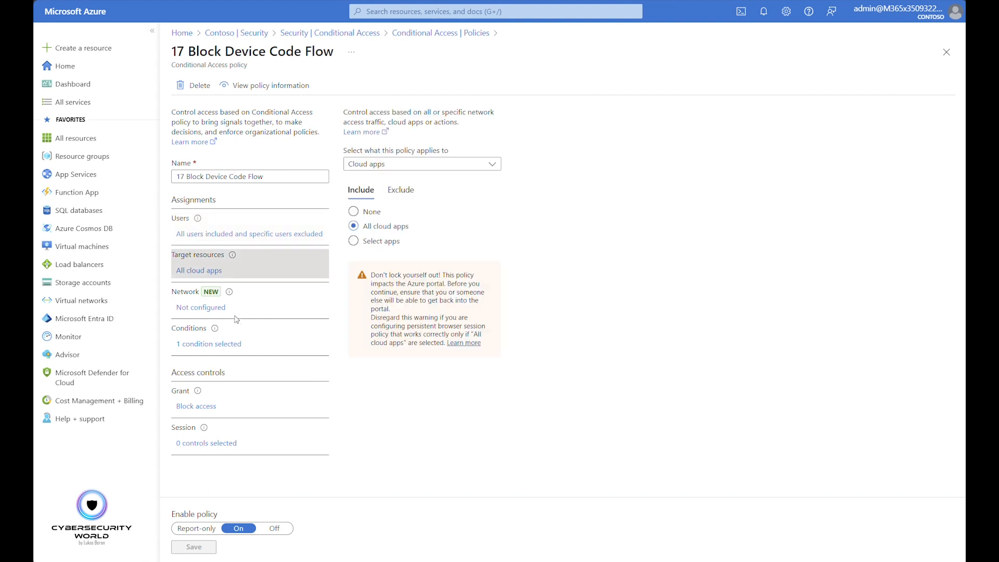
# Inspect the authentication flows condition of the Block Device Code Flow policy, and close the policy without changes
pyautogui.click(205, 344)
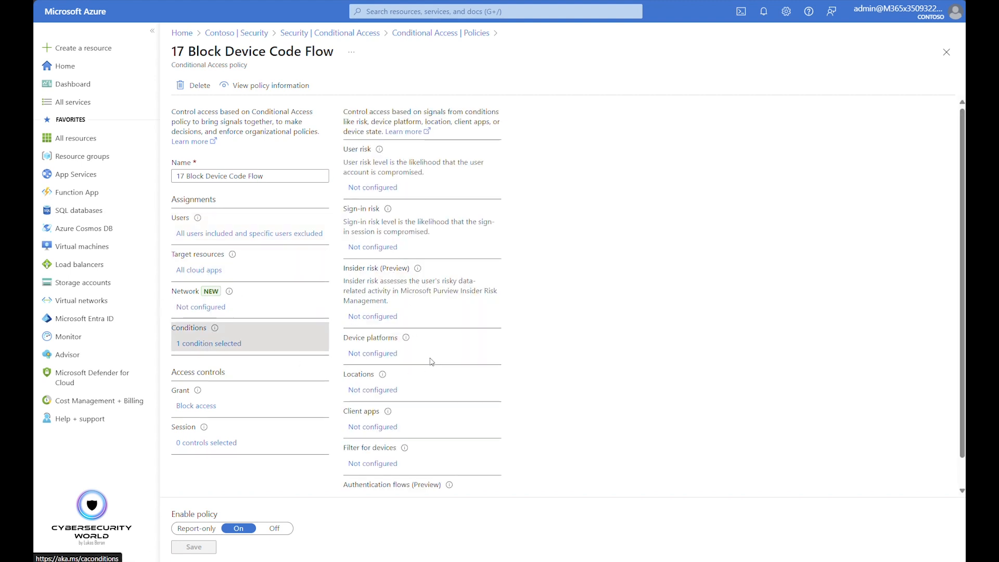
pyautogui.scroll(-1, 428, 364)
pyautogui.click(382, 471)
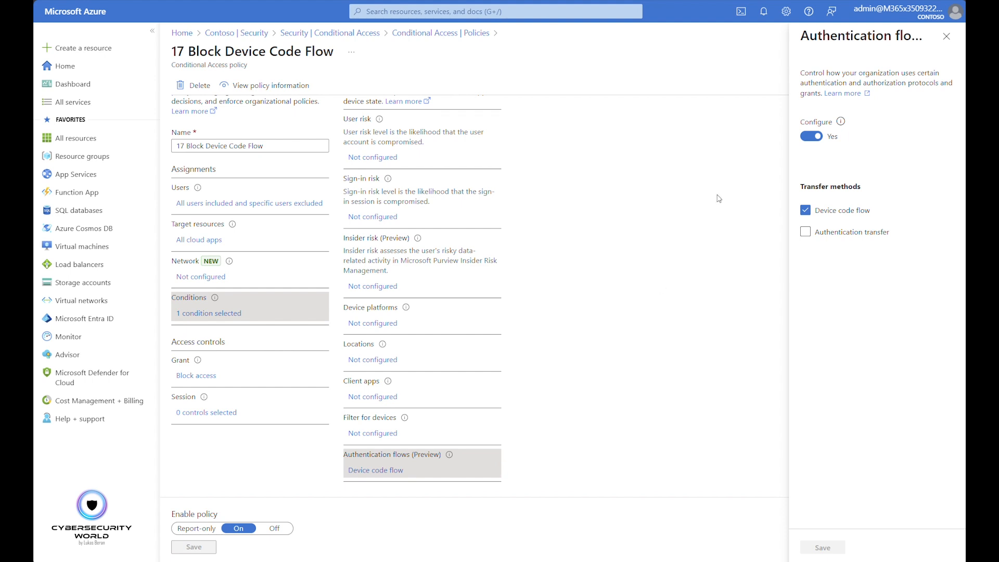
pyautogui.click(946, 37)
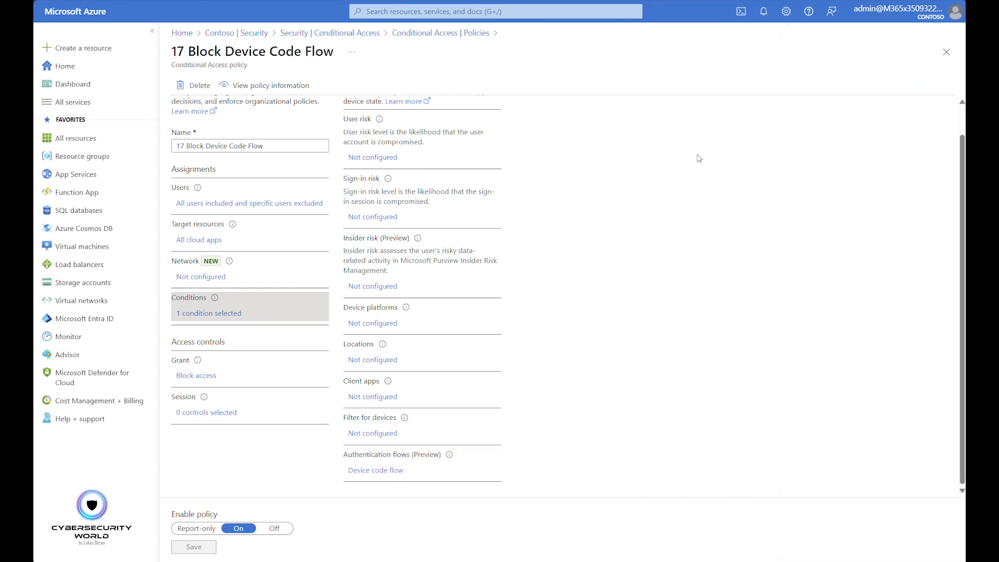
pyautogui.click(946, 52)
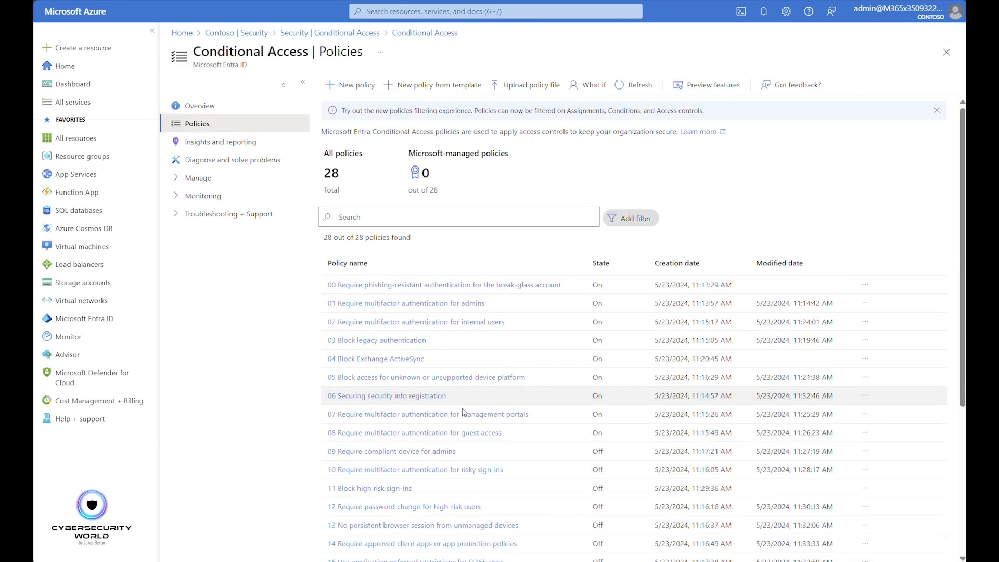
# Open policy 18 Require MFA for Microsoft Entra join, and check its included and excluded users
pyautogui.scroll(-3, 520, 390)
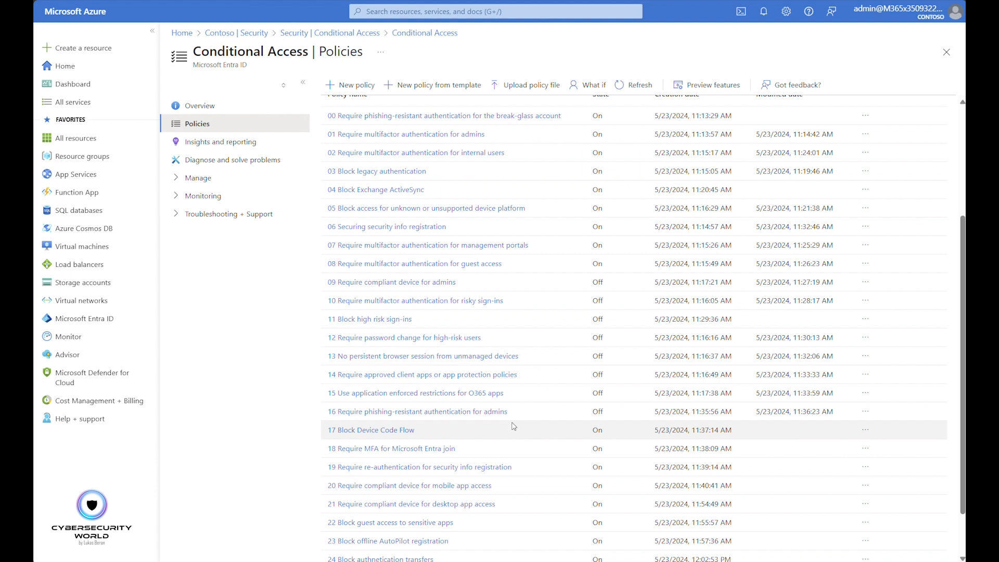
pyautogui.click(408, 448)
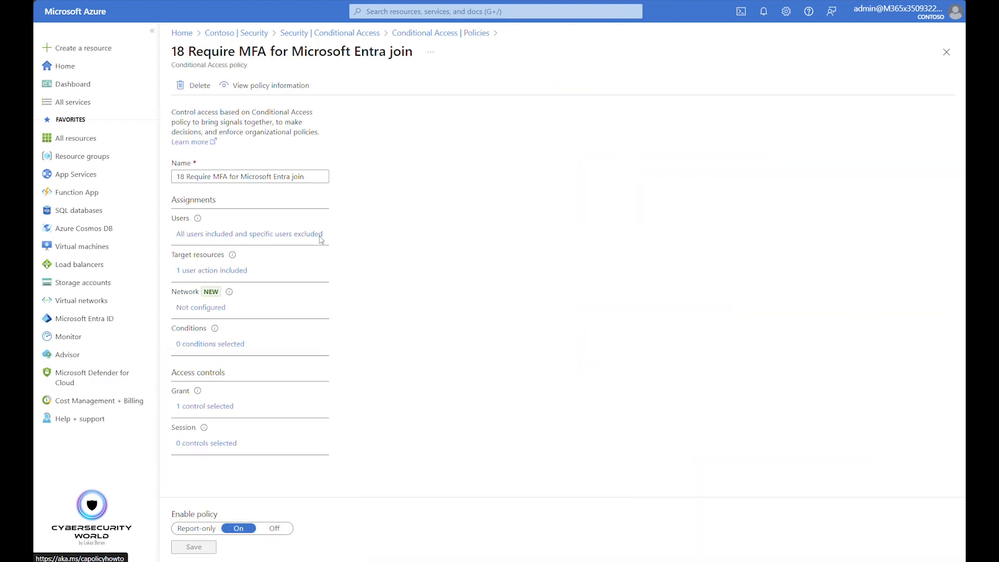
pyautogui.click(286, 234)
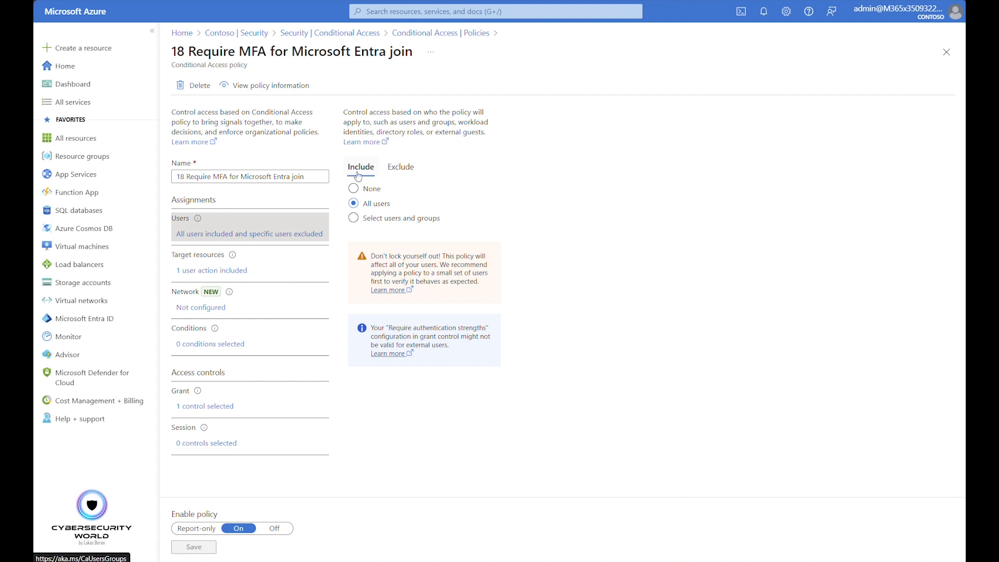
pyautogui.click(400, 168)
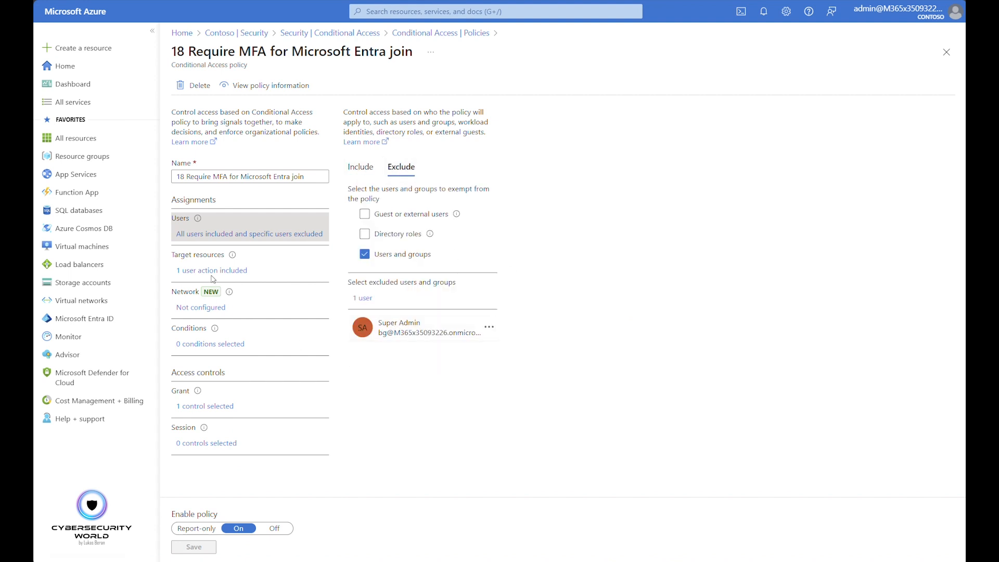
# Examine the Entra join policy's target resources, keeping User actions as what it applies to, and review its grant controls
pyautogui.click(231, 270)
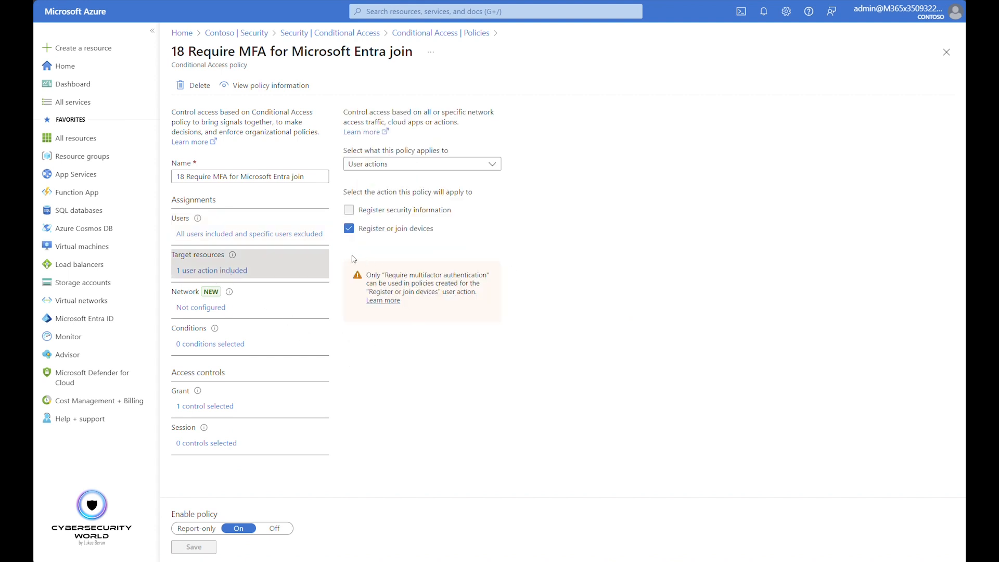
pyautogui.click(407, 168)
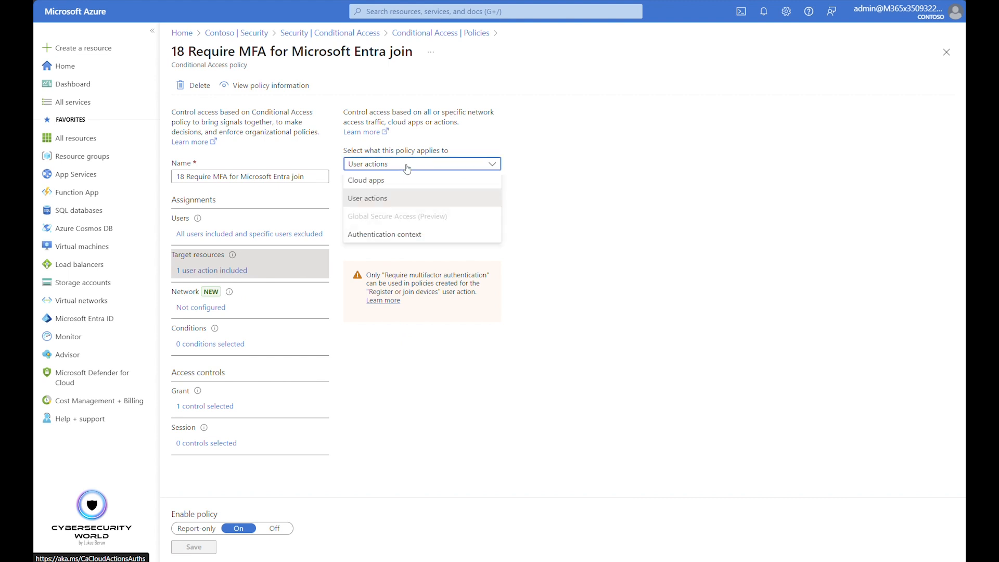
pyautogui.click(371, 202)
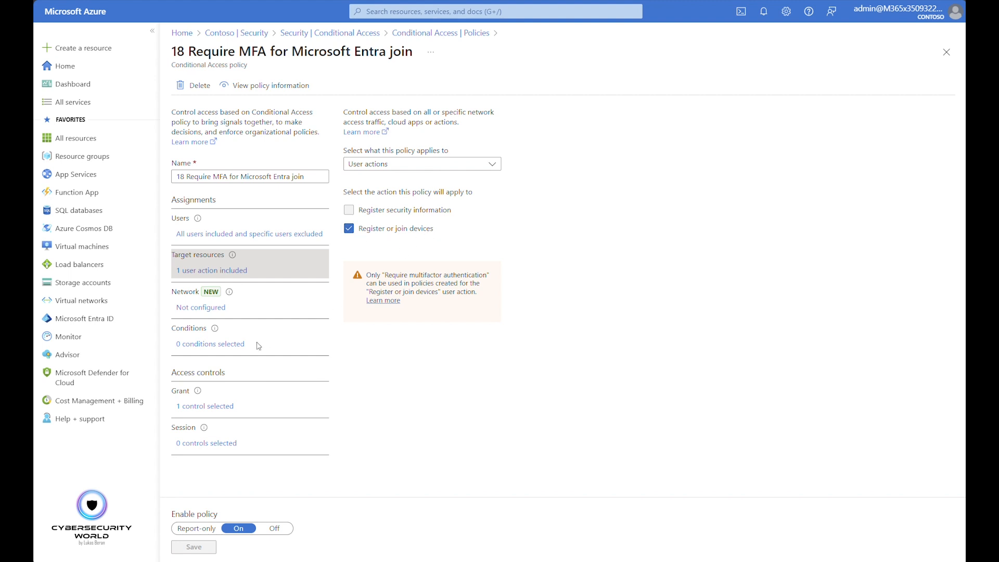
pyautogui.click(219, 409)
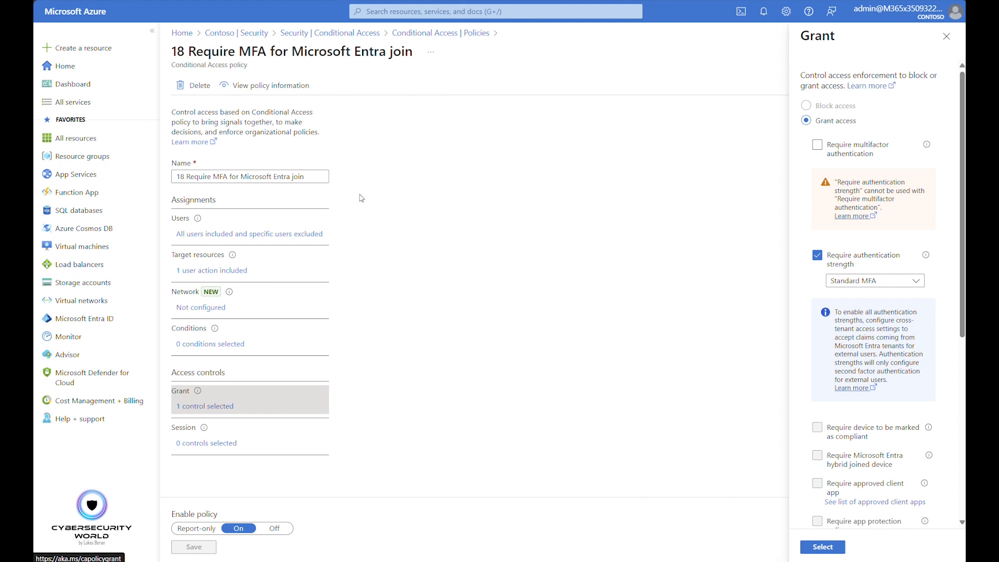
# Open policy 19 Require re-authentication for security info registration, and check its included and excluded users
pyautogui.click(420, 39)
pyautogui.scroll(-5, 407, 398)
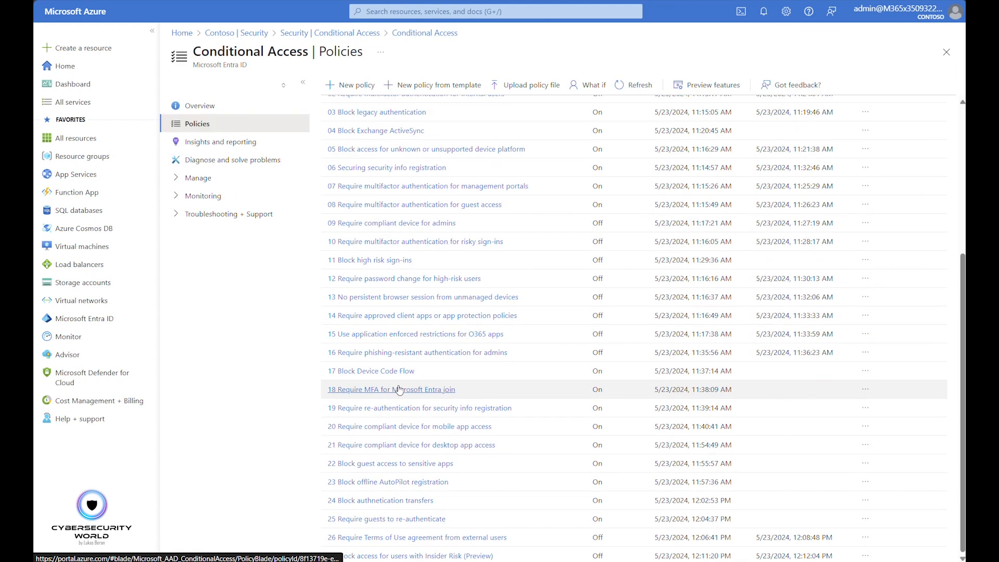
pyautogui.click(404, 409)
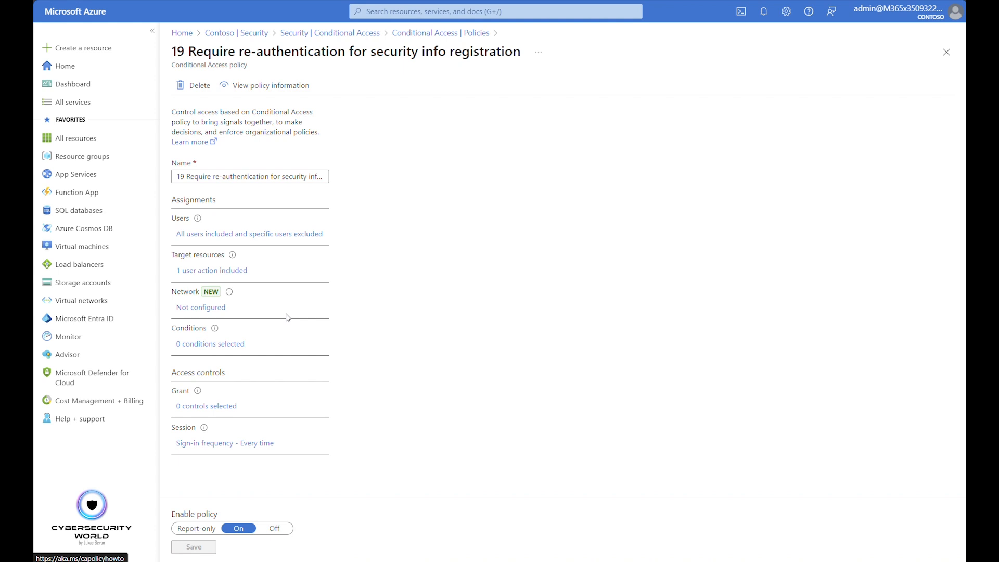
pyautogui.click(262, 237)
pyautogui.click(391, 169)
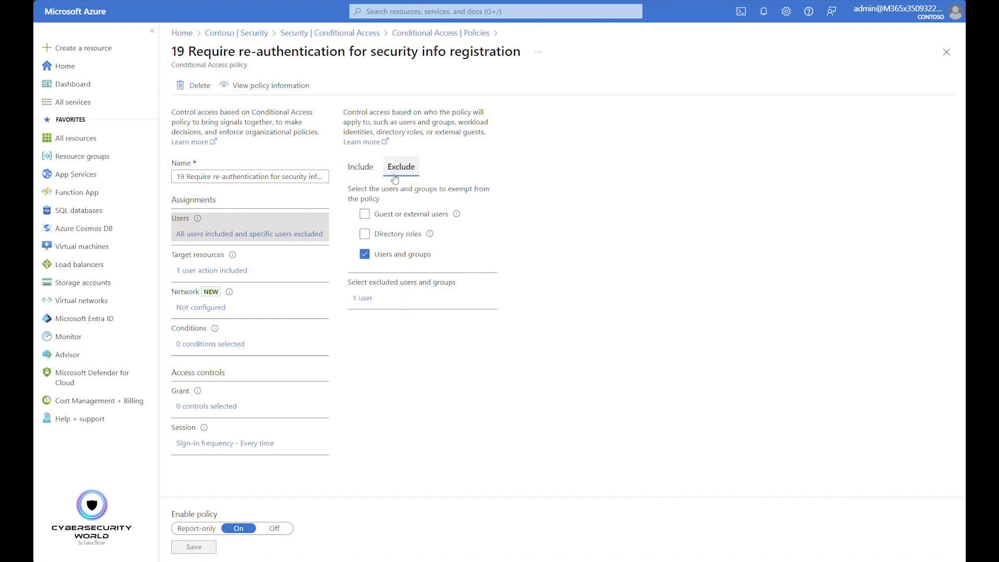
# Review the target resources and session controls of the security info re-authentication policy, and close it without changes
pyautogui.click(188, 272)
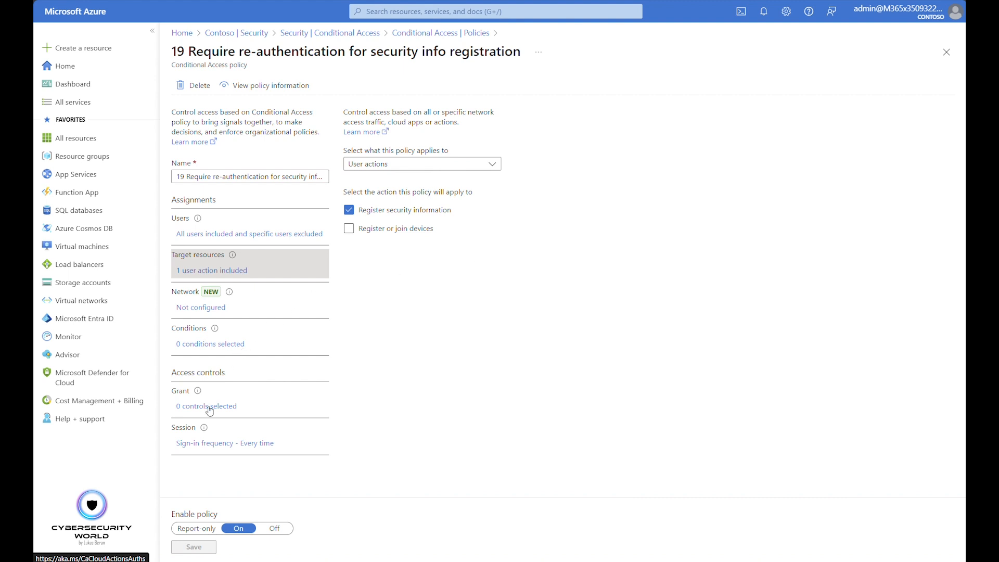
pyautogui.click(227, 445)
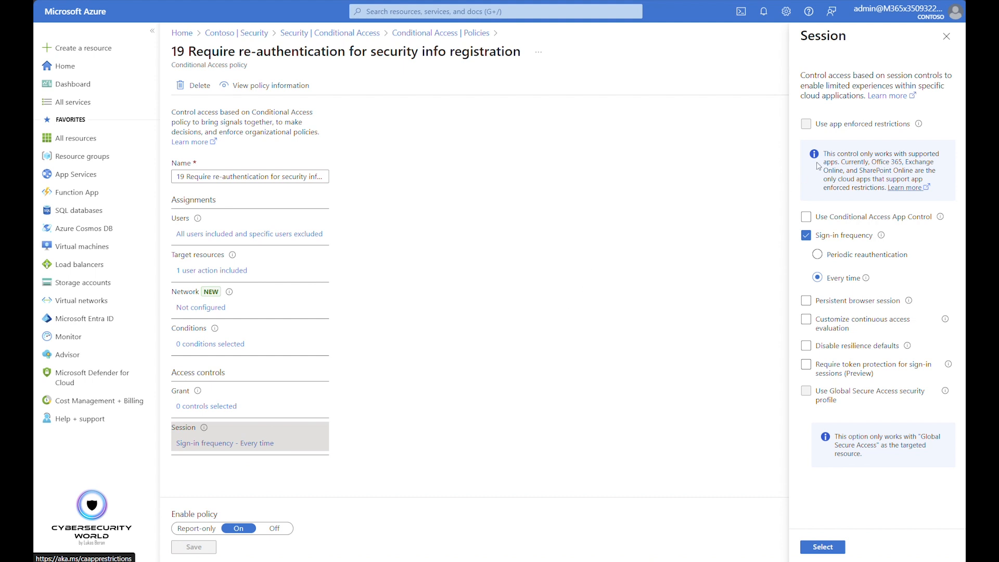
pyautogui.click(947, 36)
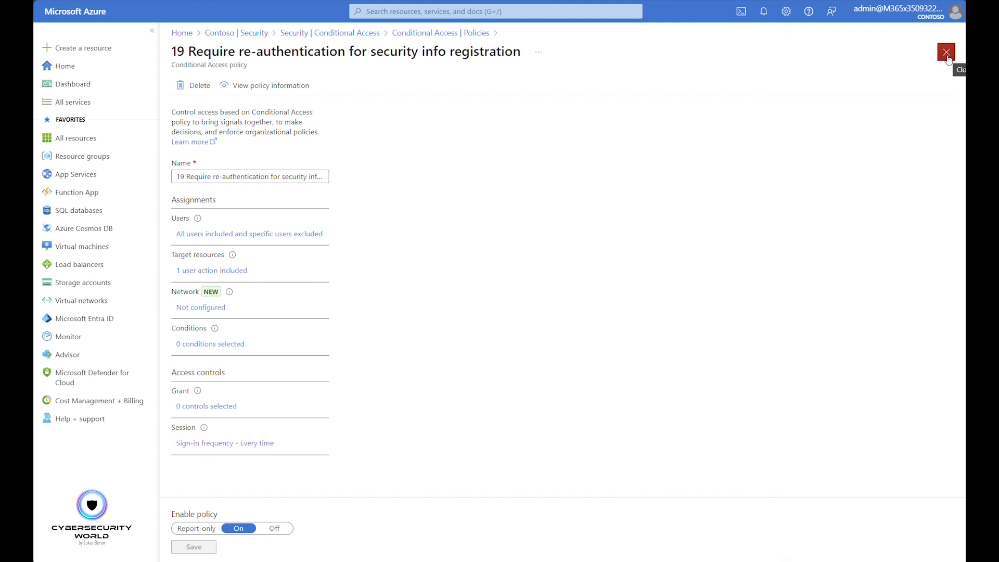
pyautogui.click(947, 52)
# Open policy 20 Require compliant device for mobile app access, and check its excluded users and target resources
pyautogui.scroll(-5, 440, 468)
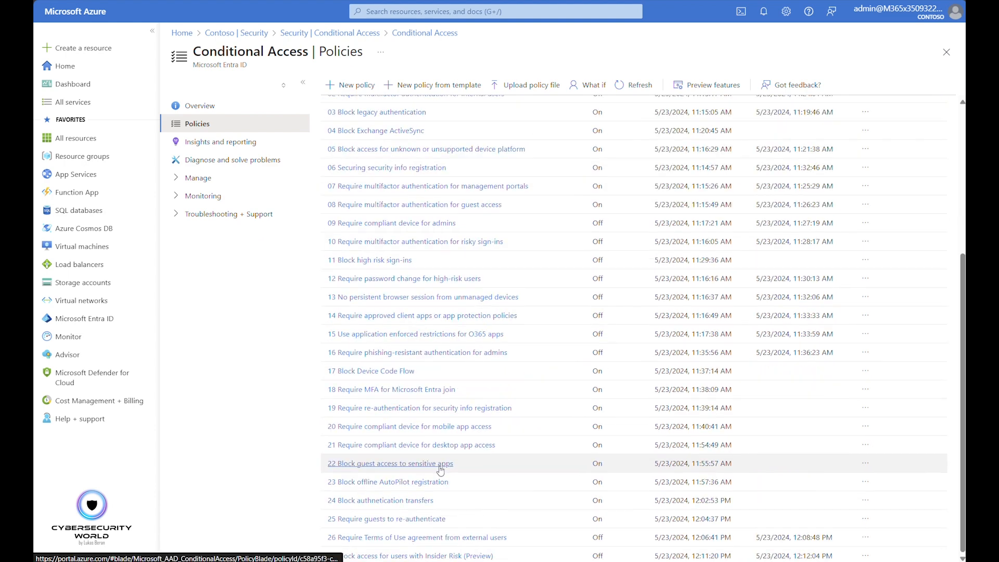
pyautogui.click(370, 427)
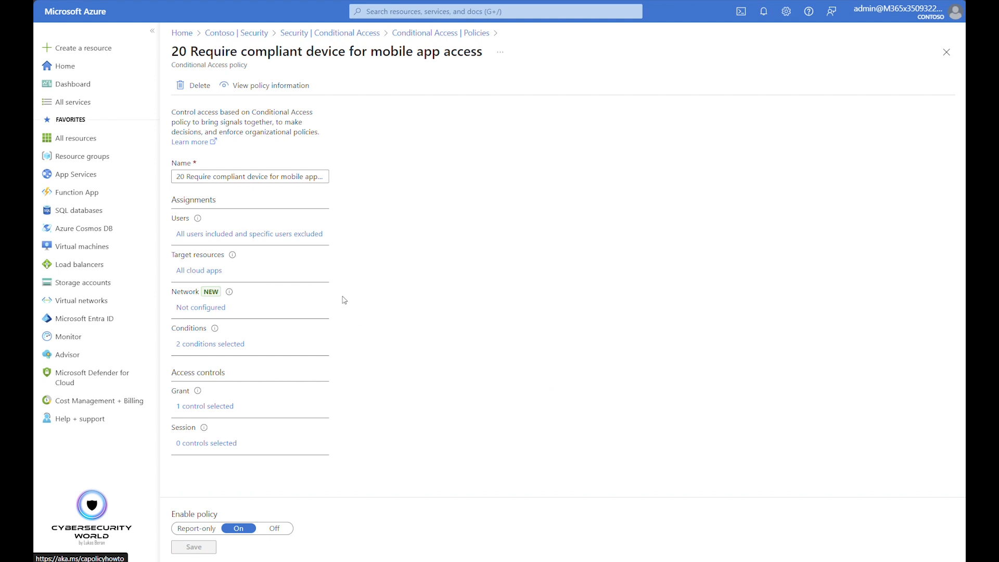
pyautogui.click(286, 236)
pyautogui.click(400, 171)
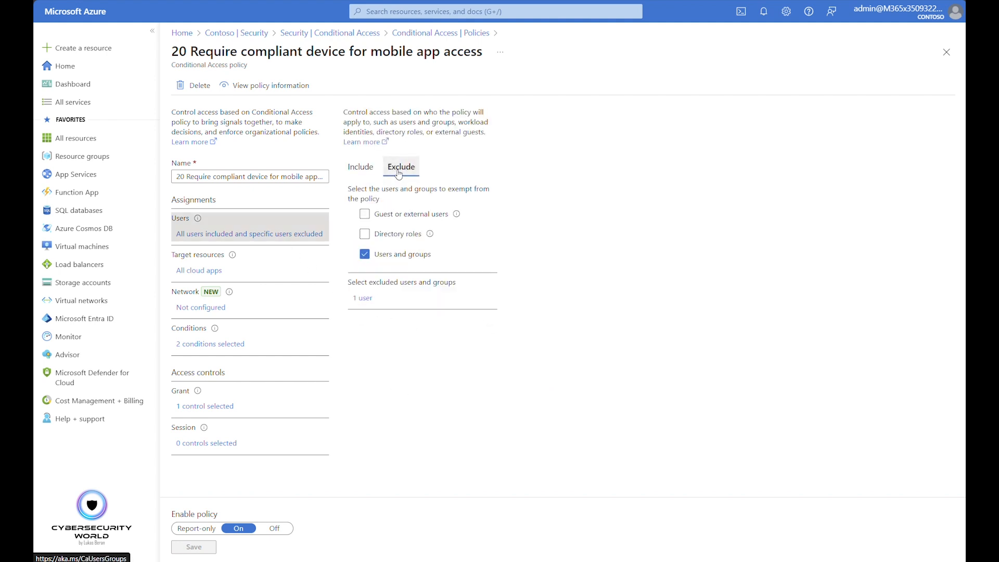
pyautogui.click(206, 271)
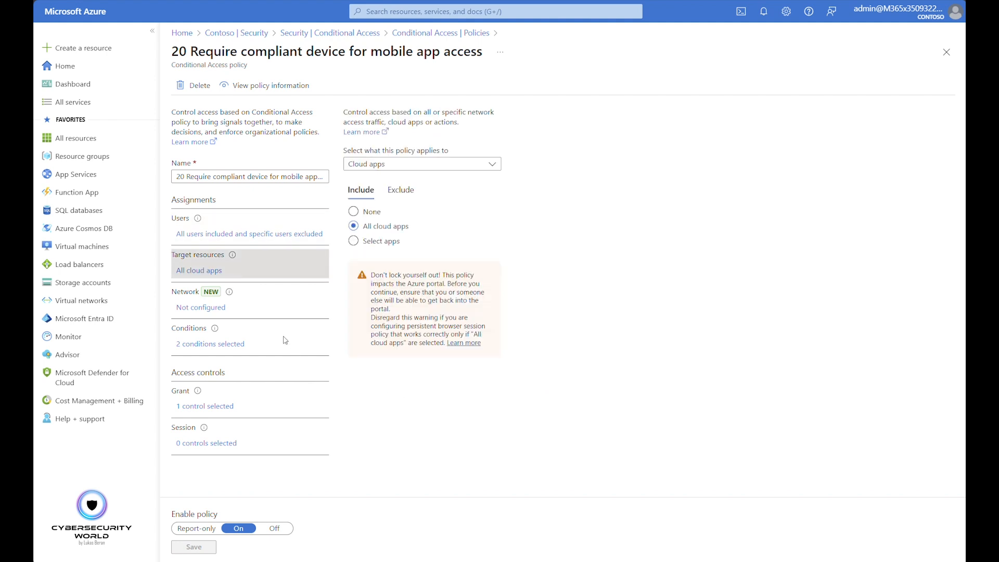
# Inspect the device platforms and client apps conditions of the mobile app access policy
pyautogui.click(198, 346)
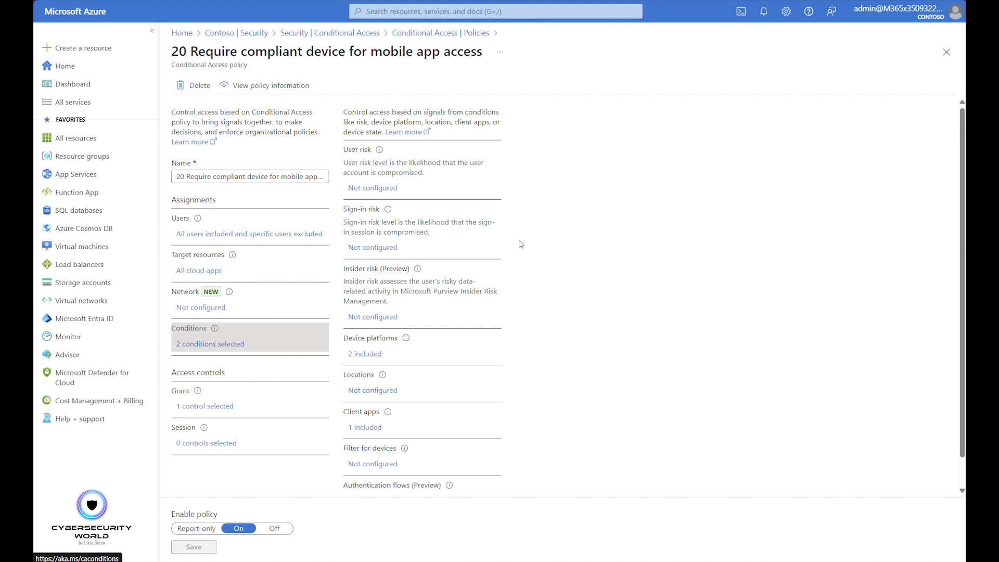
pyautogui.scroll(-1, 495, 352)
pyautogui.click(379, 336)
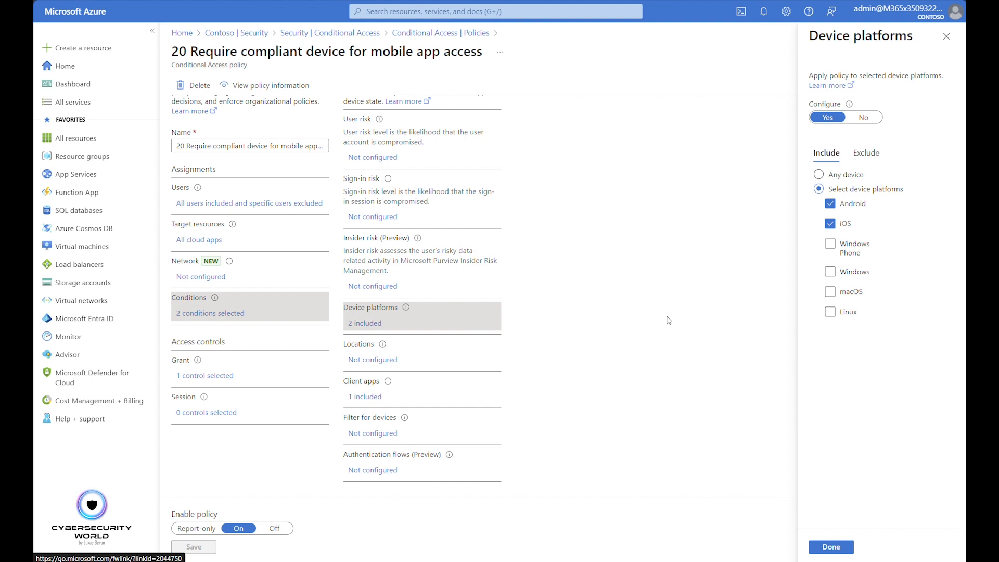
pyautogui.click(371, 397)
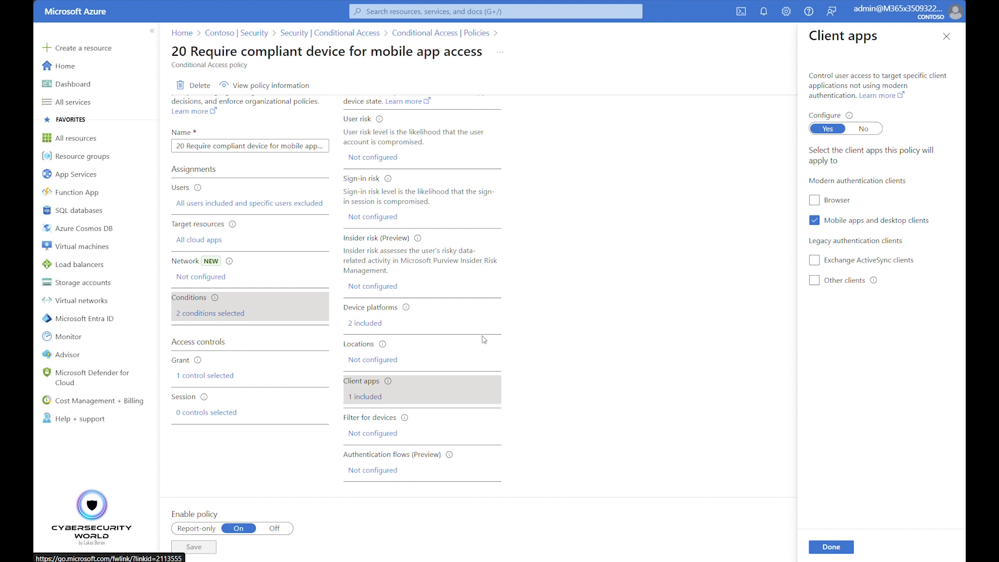
# Review the mobile app access policy's grant controls, recheck its conditions overview, and close the policy without changes
pyautogui.click(217, 376)
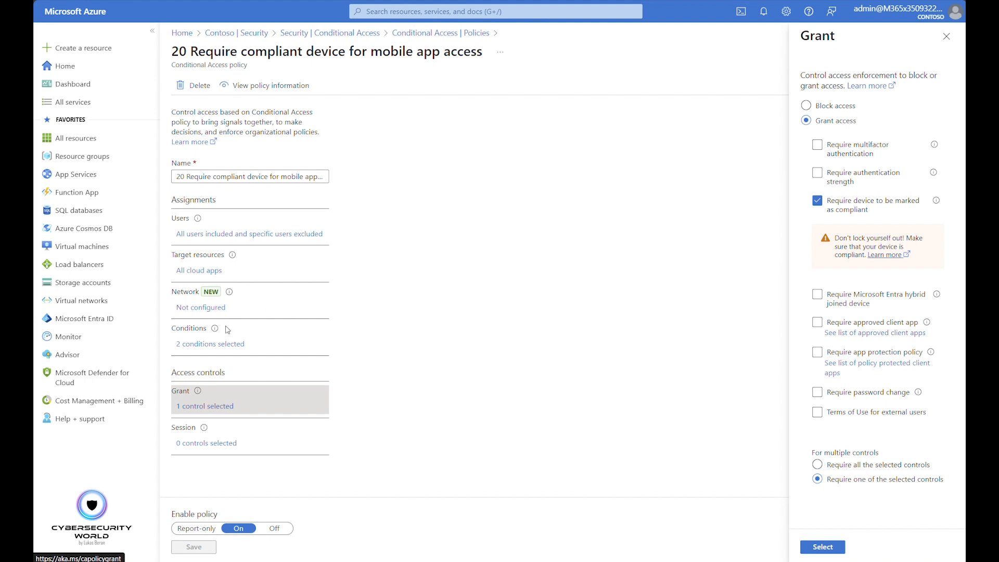
pyautogui.click(217, 346)
pyautogui.scroll(-1, 403, 402)
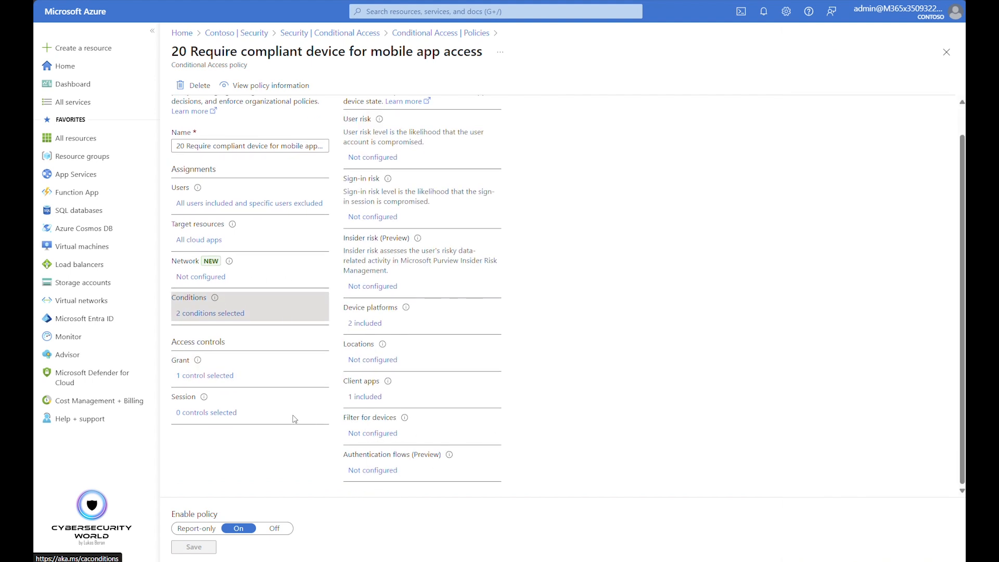
pyautogui.click(216, 373)
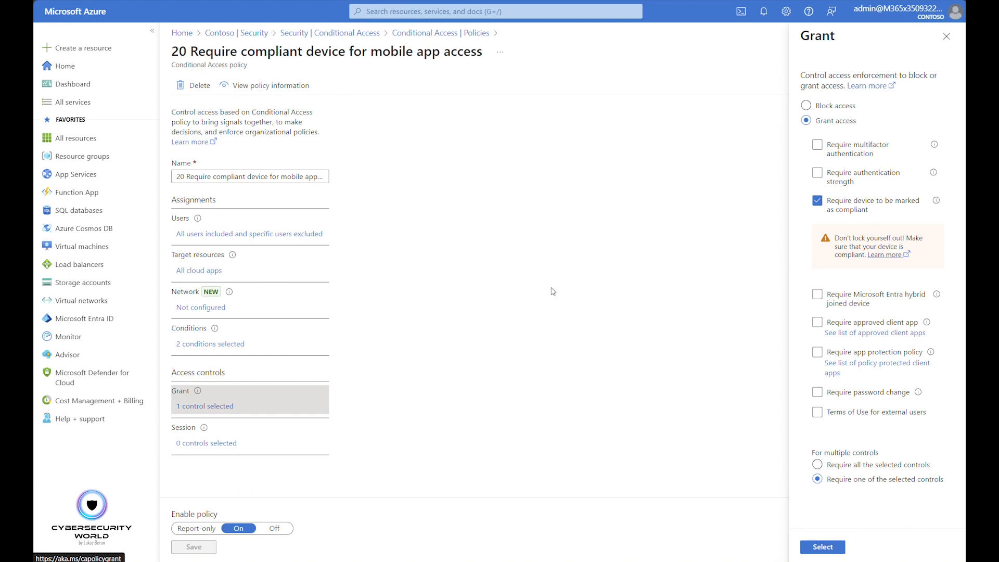
pyautogui.click(948, 37)
pyautogui.click(947, 52)
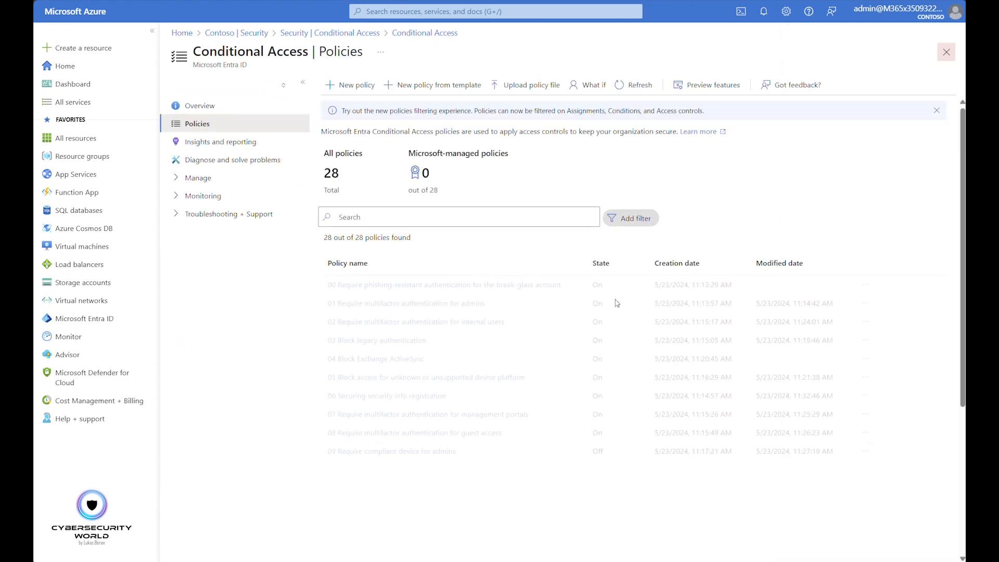
# Open policy 21 Require compliant device for desktop app access, and check its included and excluded users and target resources
pyautogui.click(387, 447)
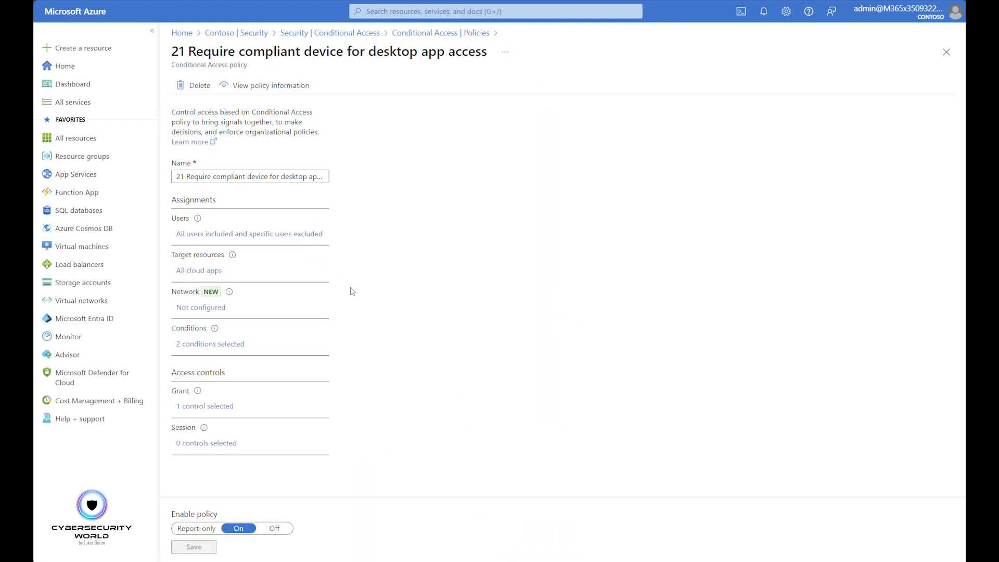
pyautogui.click(294, 238)
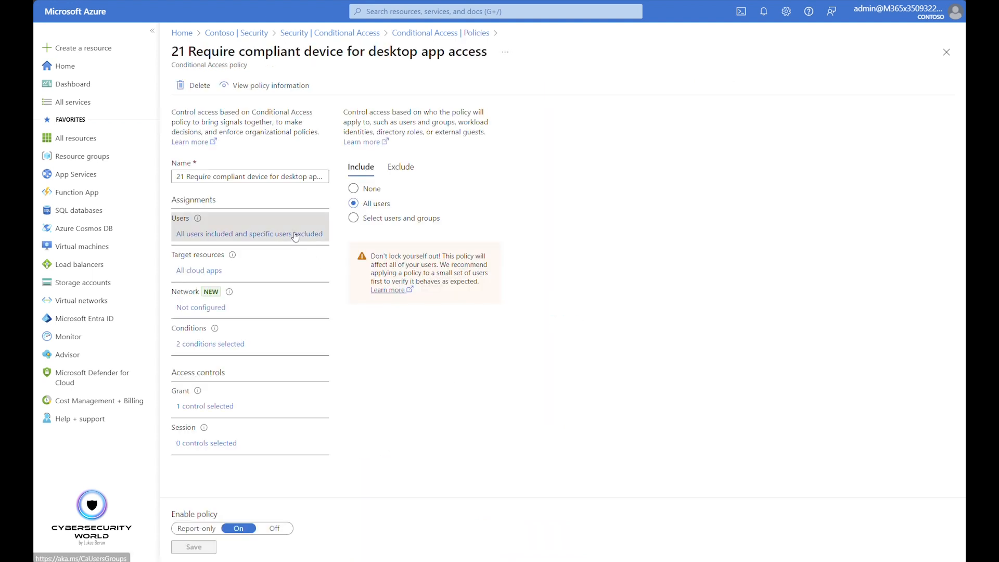
pyautogui.click(401, 167)
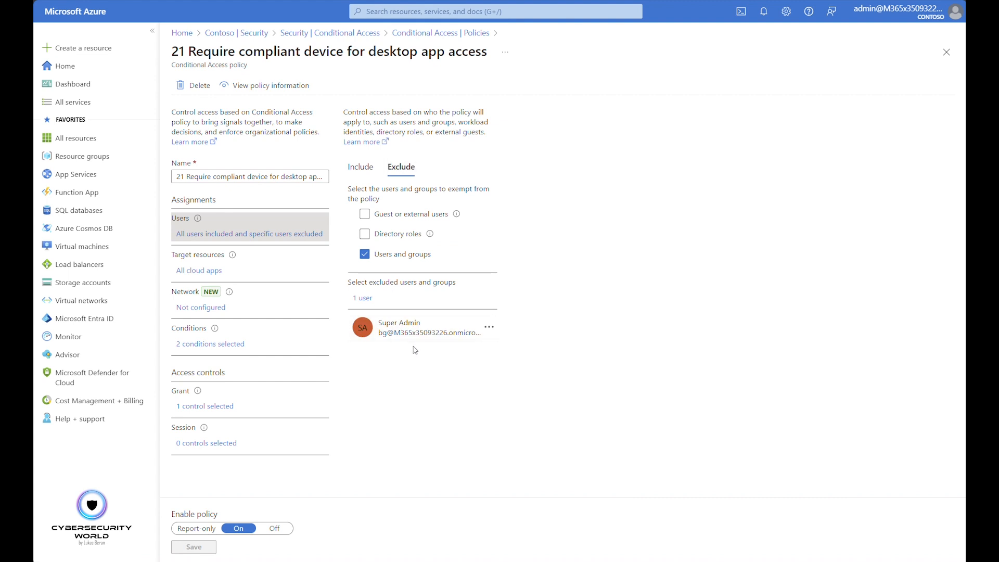
pyautogui.click(212, 276)
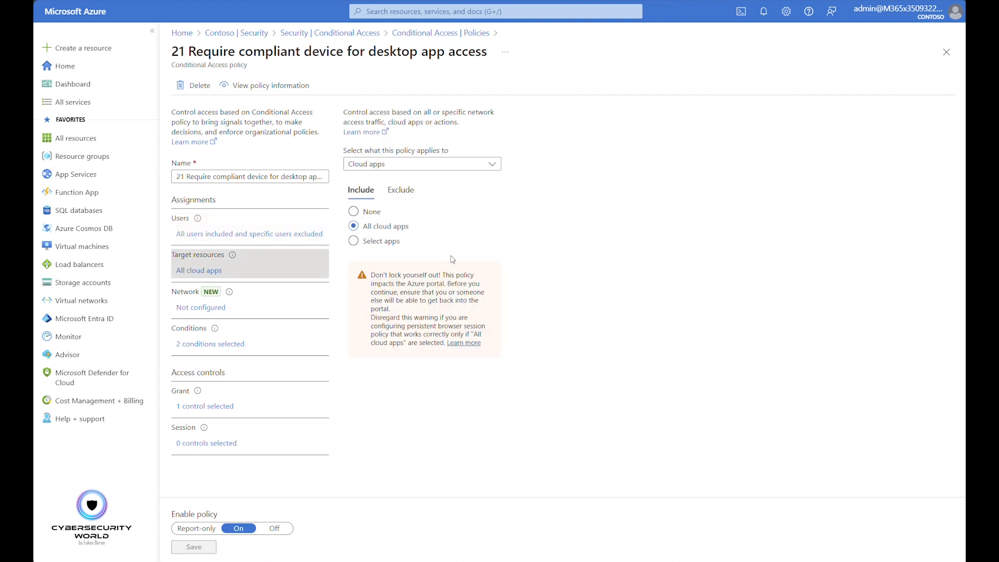
# Inspect the device platforms and client apps conditions of the desktop app access policy
pyautogui.click(208, 344)
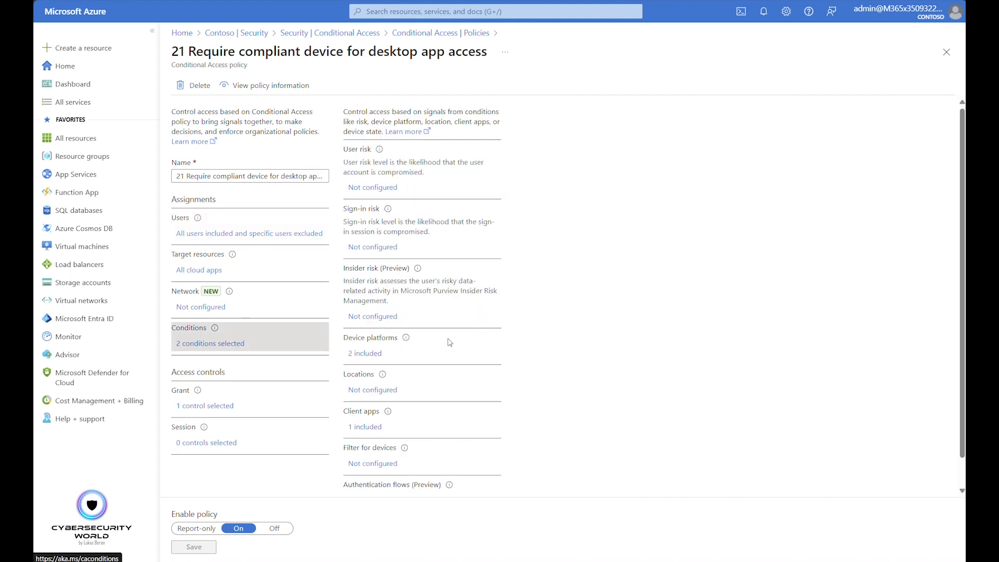
pyautogui.scroll(-1, 375, 312)
pyautogui.click(387, 328)
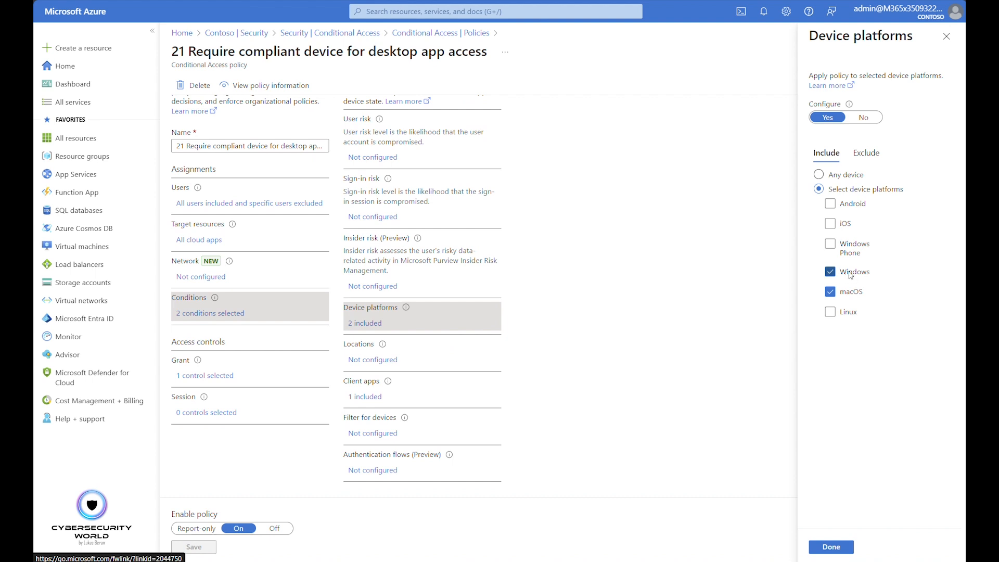
pyautogui.click(946, 36)
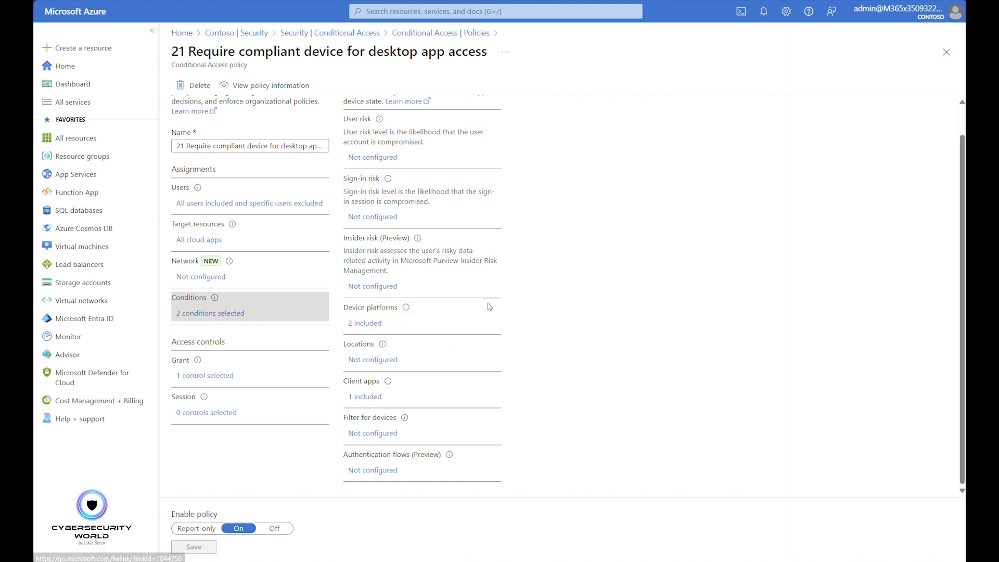
pyautogui.click(365, 397)
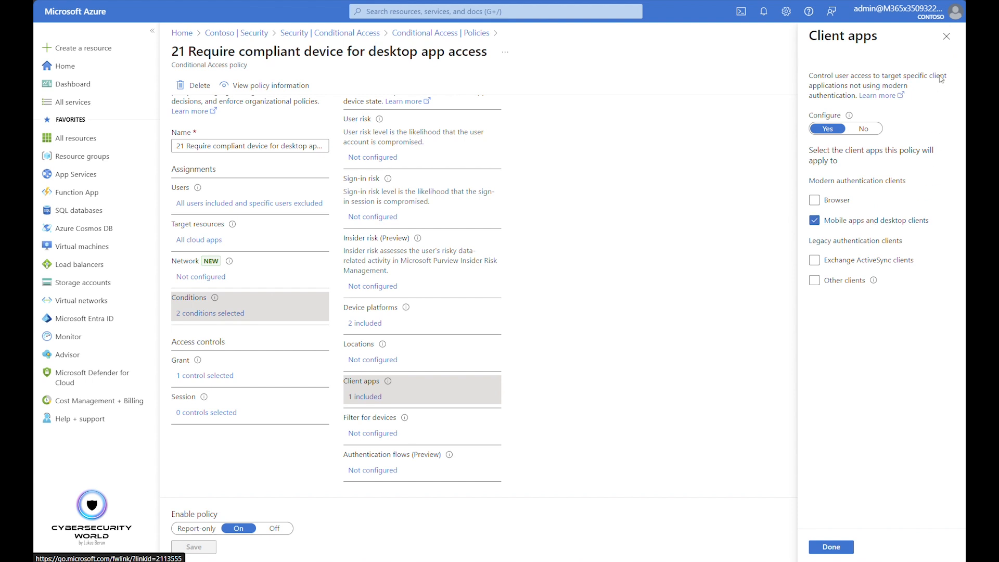
pyautogui.click(947, 36)
# Review the grant controls of the desktop app access policy, and close the policy without changes
pyautogui.click(218, 376)
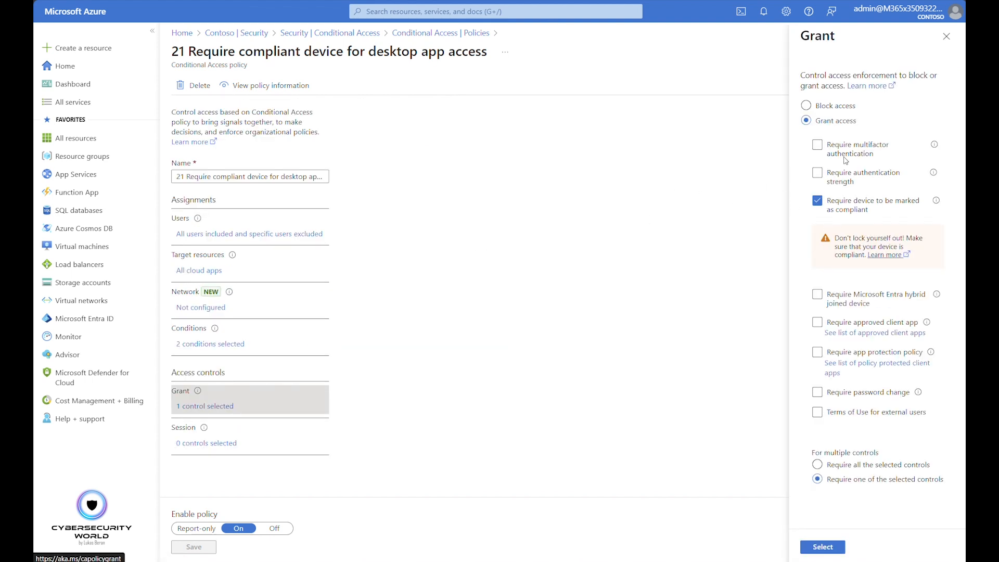
pyautogui.click(946, 37)
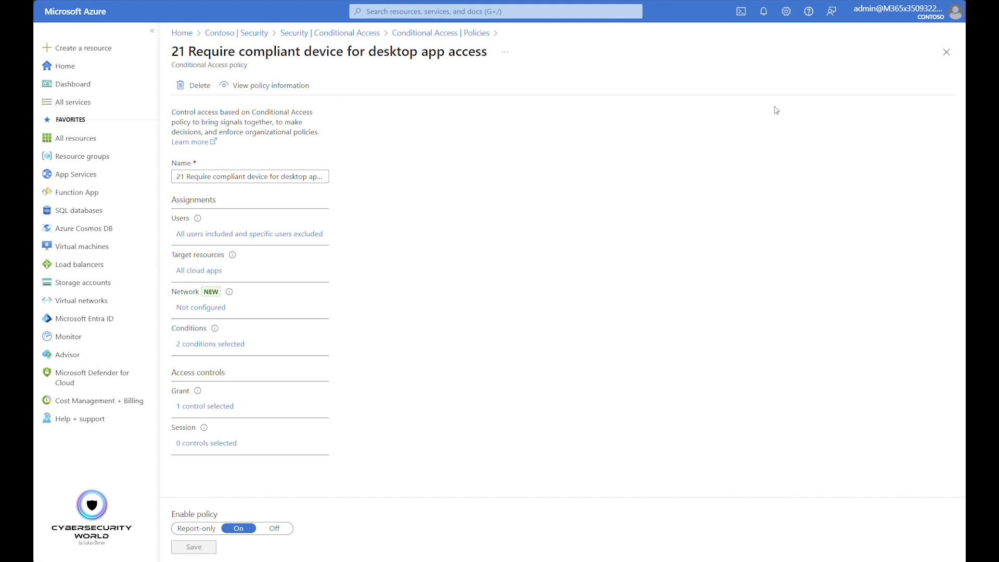
pyautogui.click(943, 54)
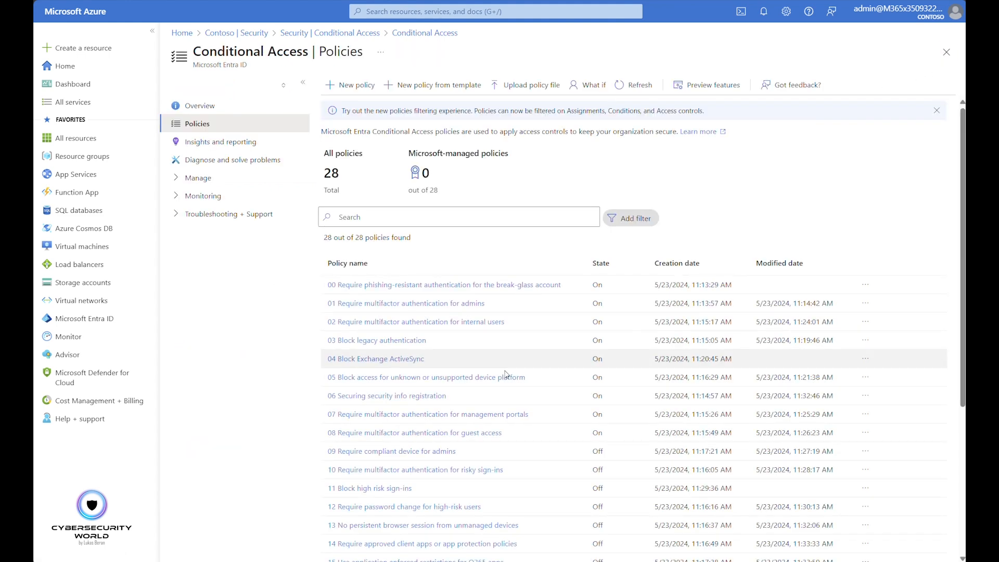
# Open policy 22 Block guest access to sensitive apps, and check its included and excluded users
pyautogui.scroll(-4, 363, 472)
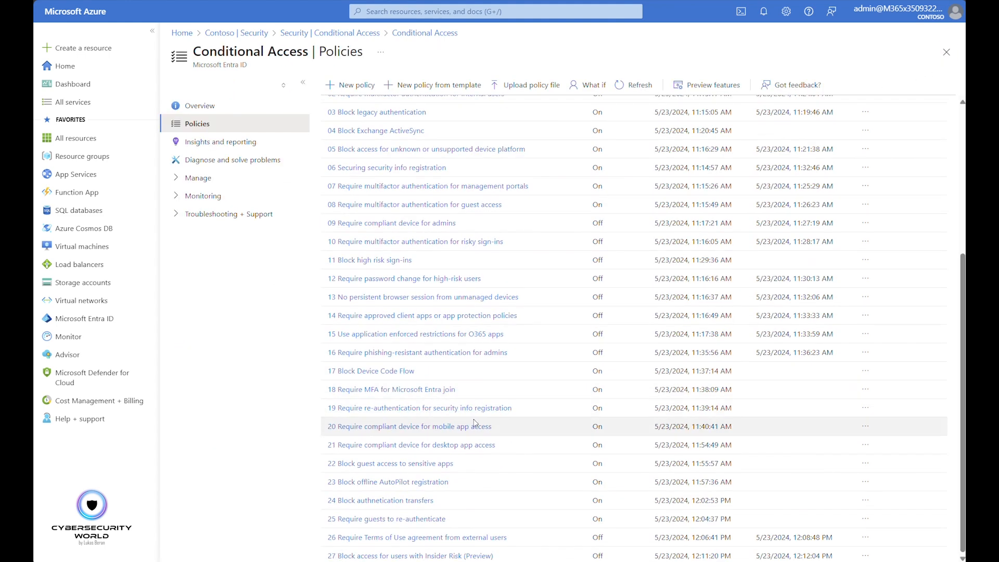
pyautogui.click(363, 465)
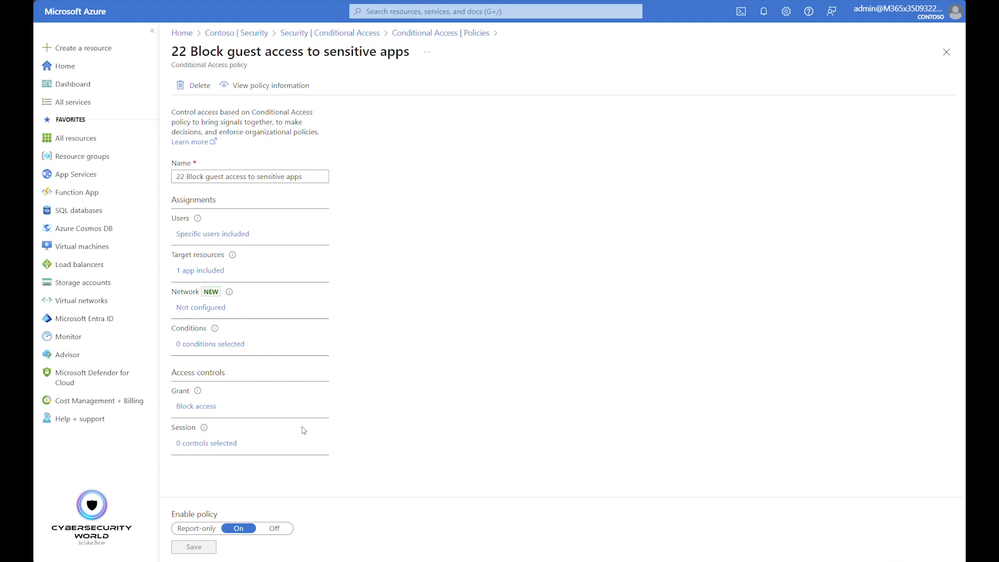
pyautogui.click(234, 234)
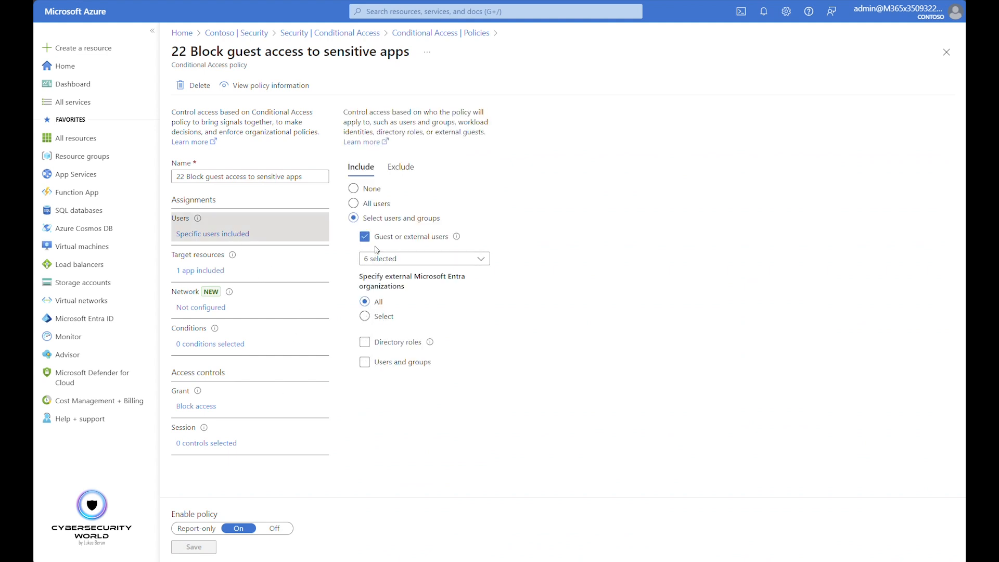
pyautogui.click(402, 167)
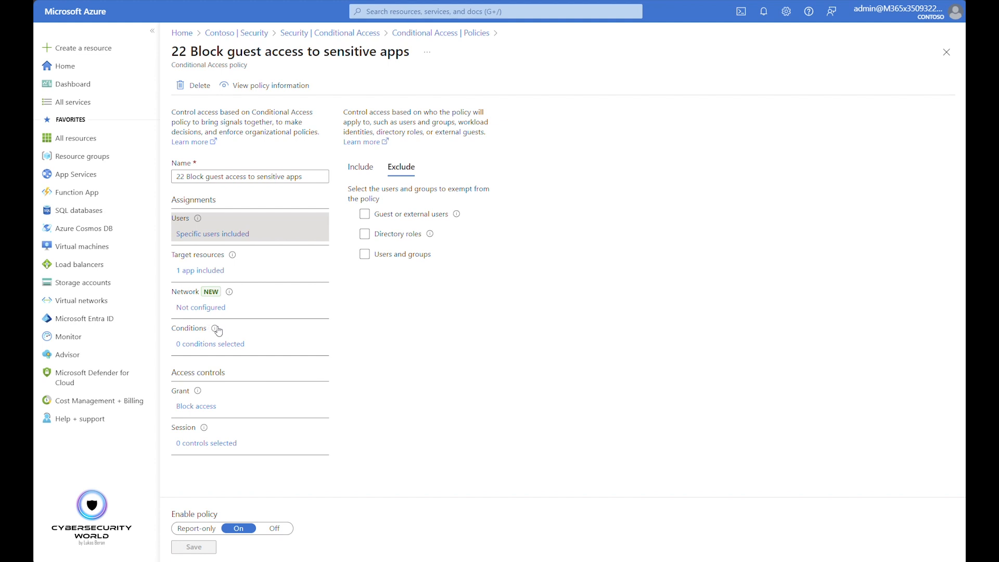
# Examine the target resources and grant controls of the guest access blocking policy, leaving both unchanged
pyautogui.click(192, 273)
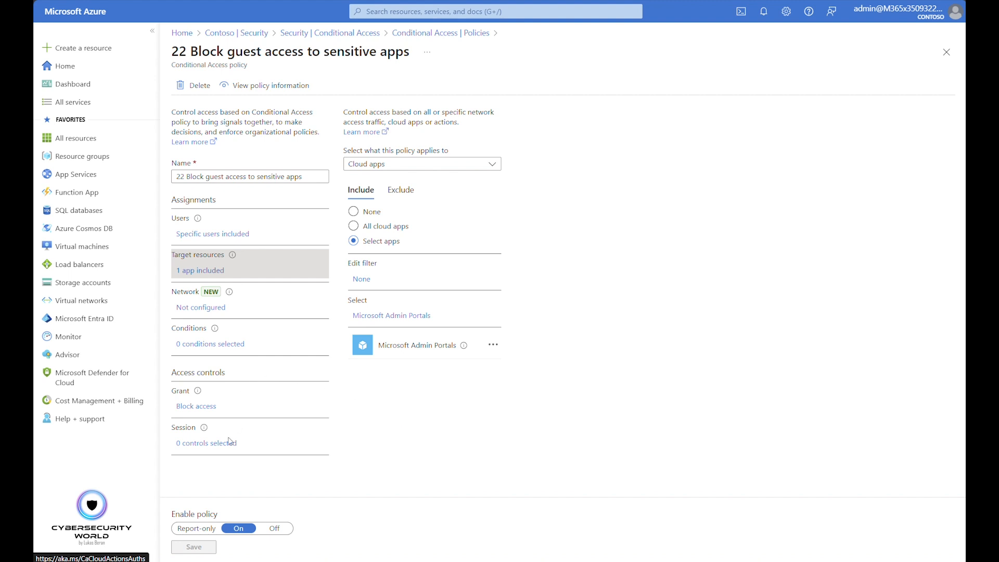
pyautogui.click(198, 407)
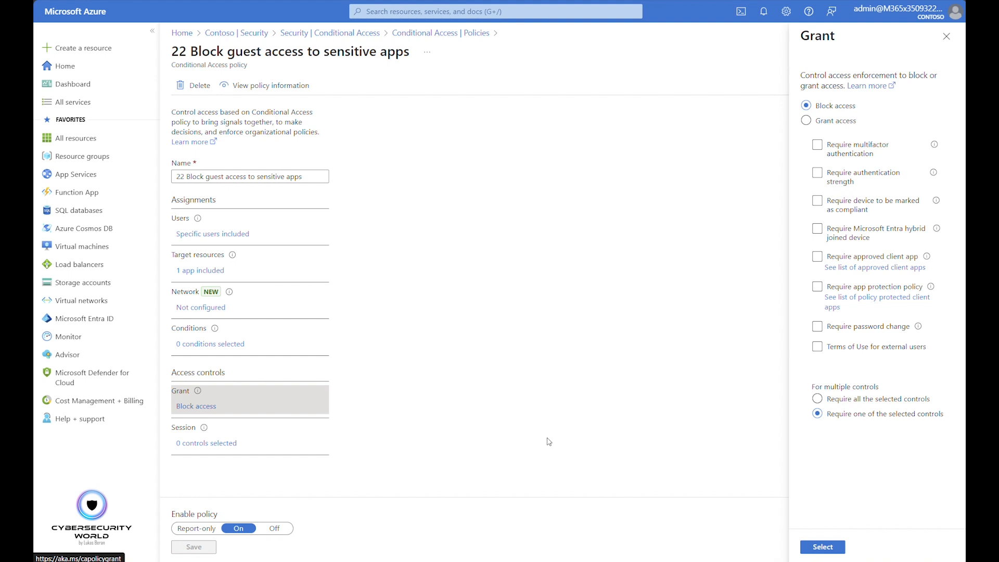
pyautogui.click(946, 36)
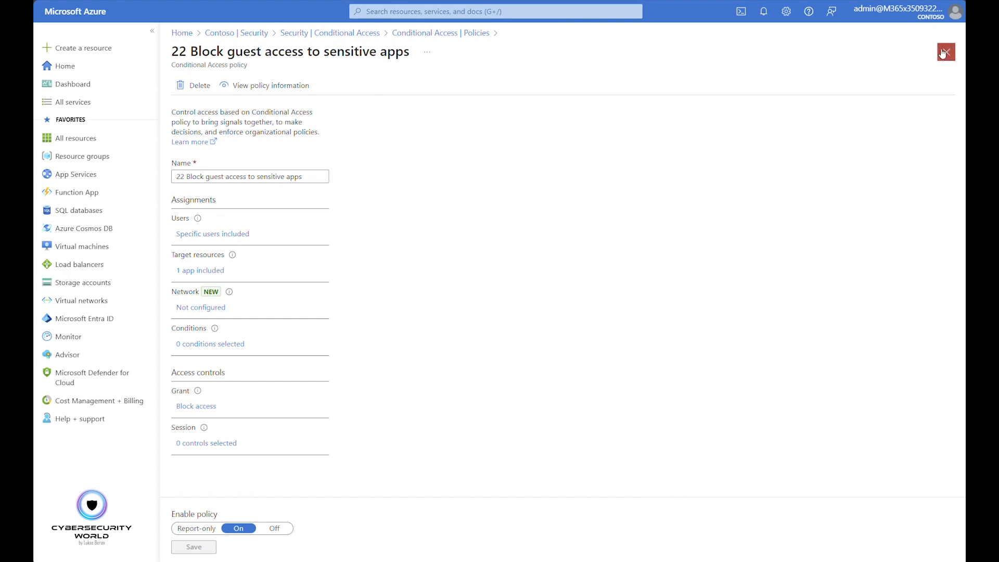
# Switch to policy 23 Block offline AutoPilot registration, and check its excluded users and target resources
pyautogui.click(945, 53)
pyautogui.scroll(-5, 367, 488)
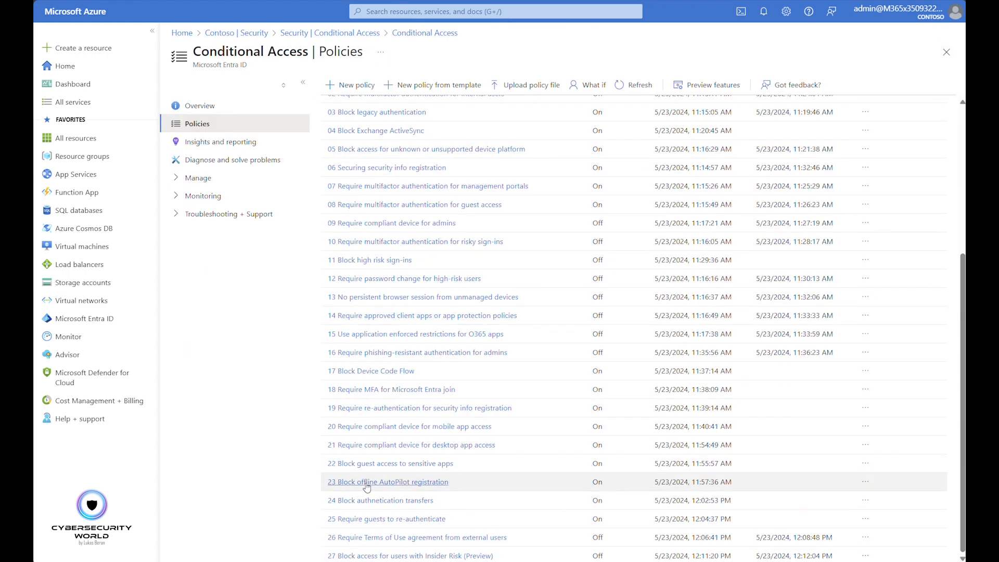
pyautogui.click(367, 483)
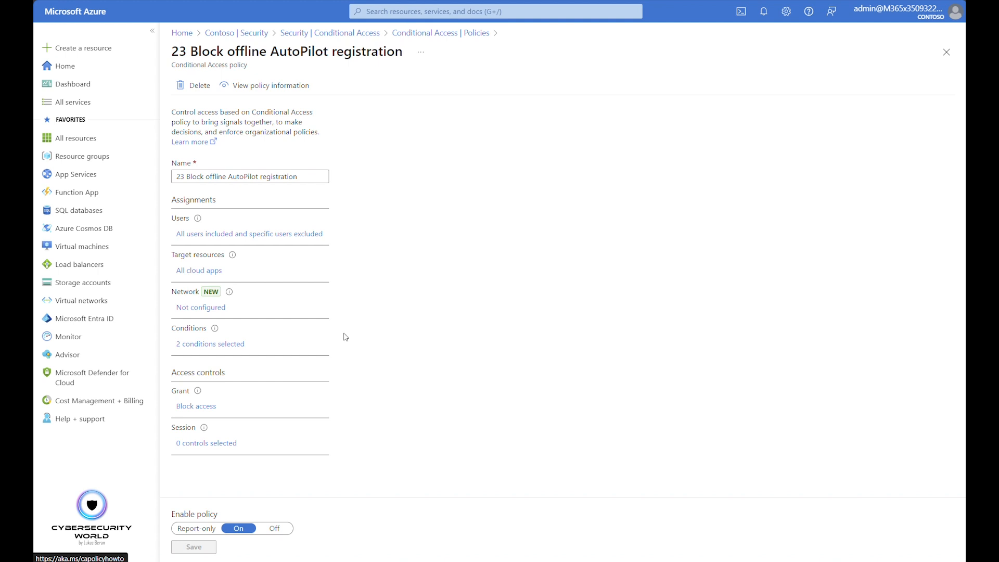
pyautogui.click(297, 238)
pyautogui.click(401, 166)
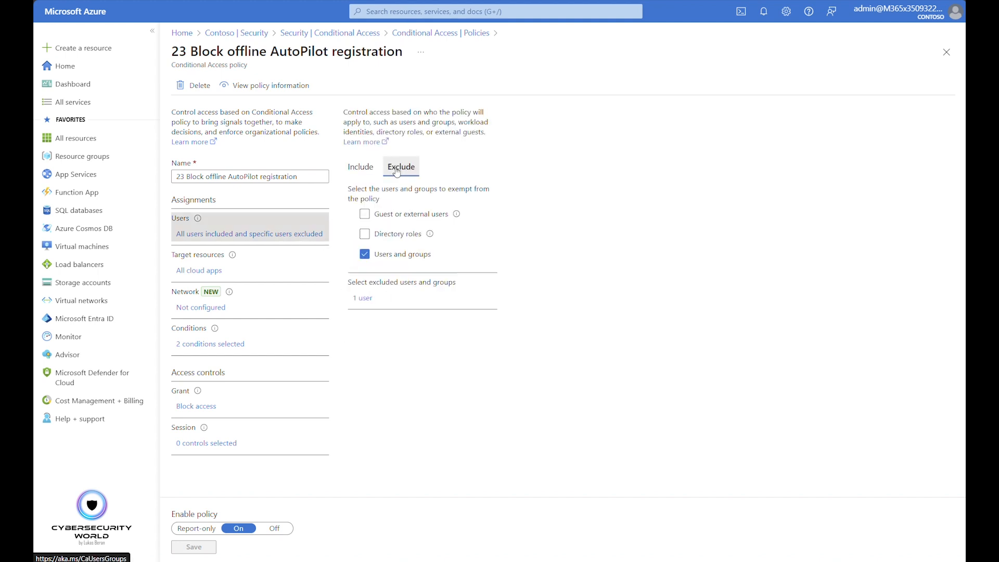
pyautogui.click(210, 276)
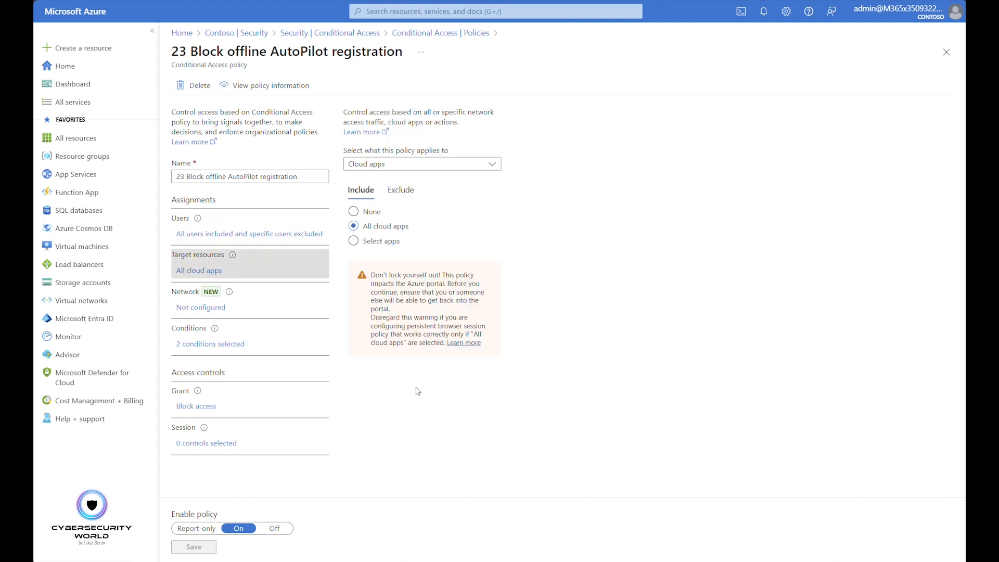
# Inspect the device platforms and filter for devices conditions of the offline AutoPilot registration policy
pyautogui.click(218, 347)
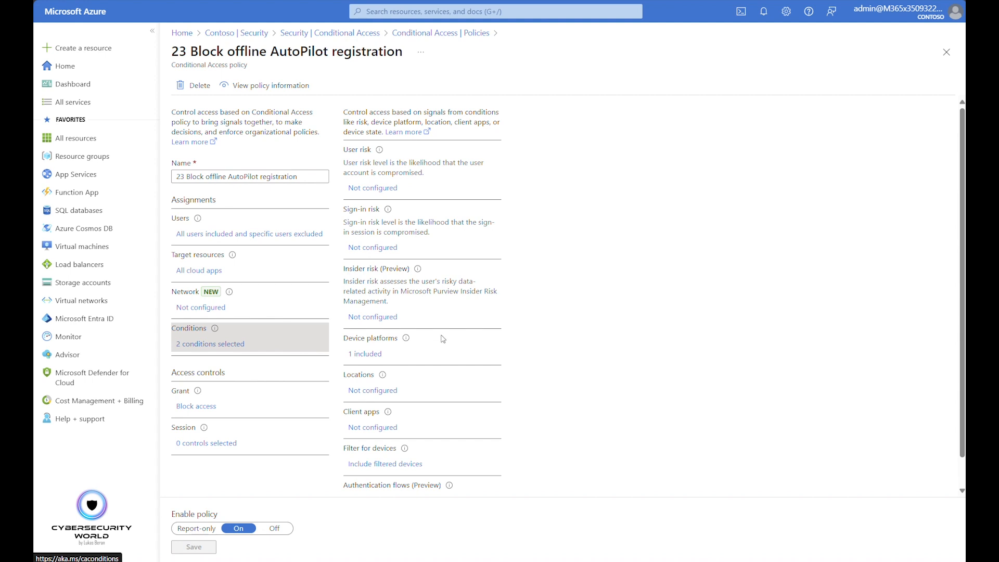
pyautogui.scroll(-1, 438, 341)
pyautogui.click(363, 325)
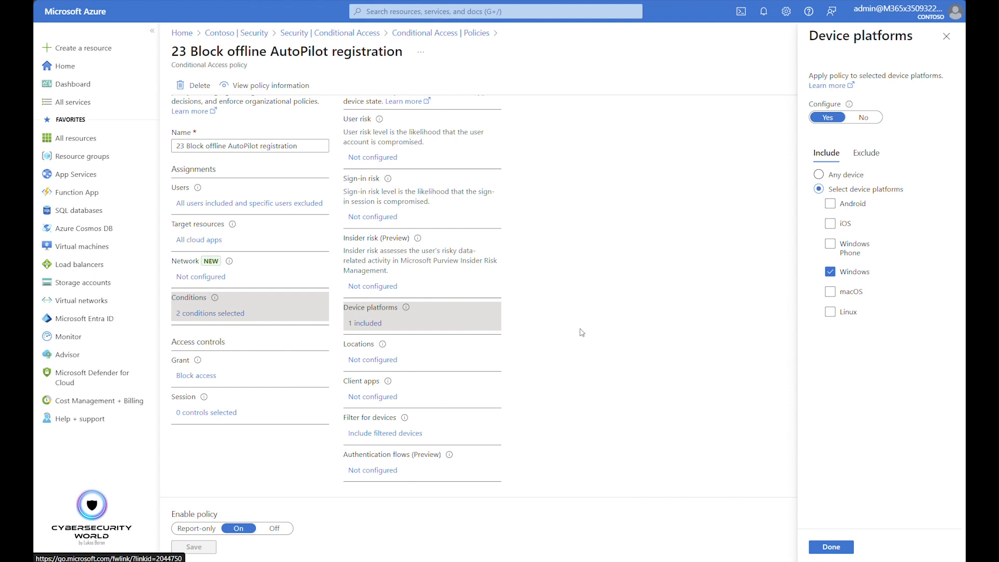
pyautogui.click(411, 434)
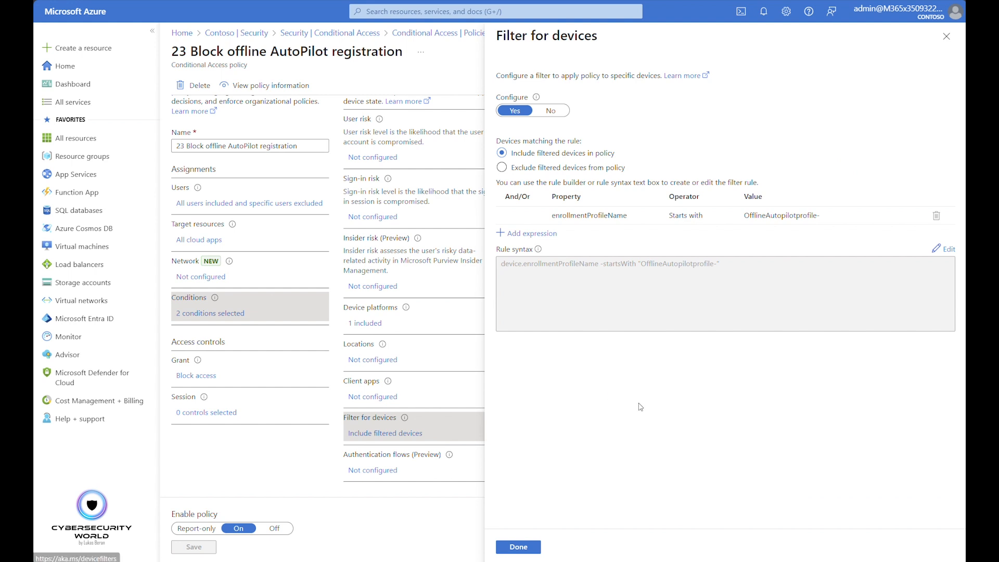
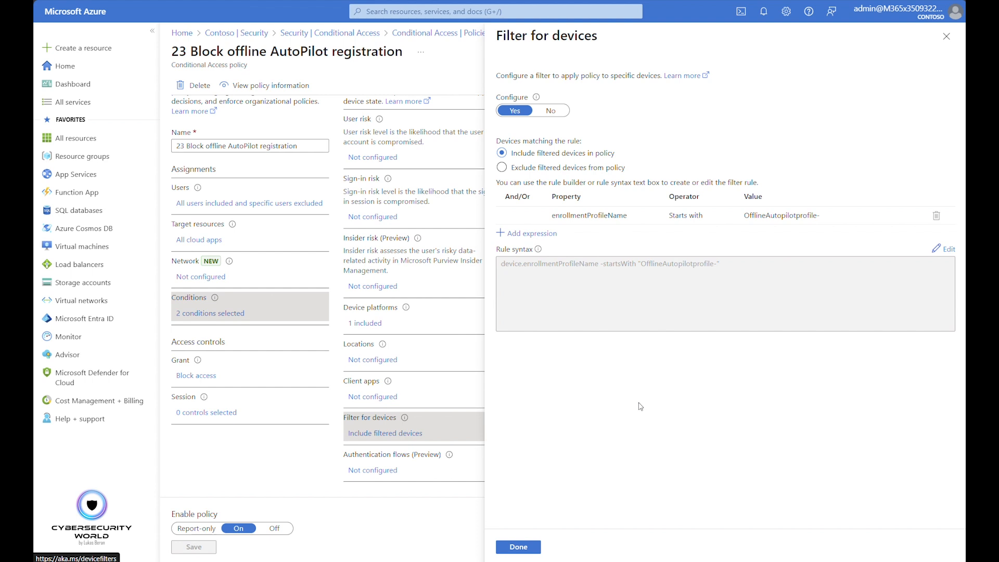
# Check the grant controls of the offline AutoPilot registration policy, and return to the policies list
pyautogui.click(947, 36)
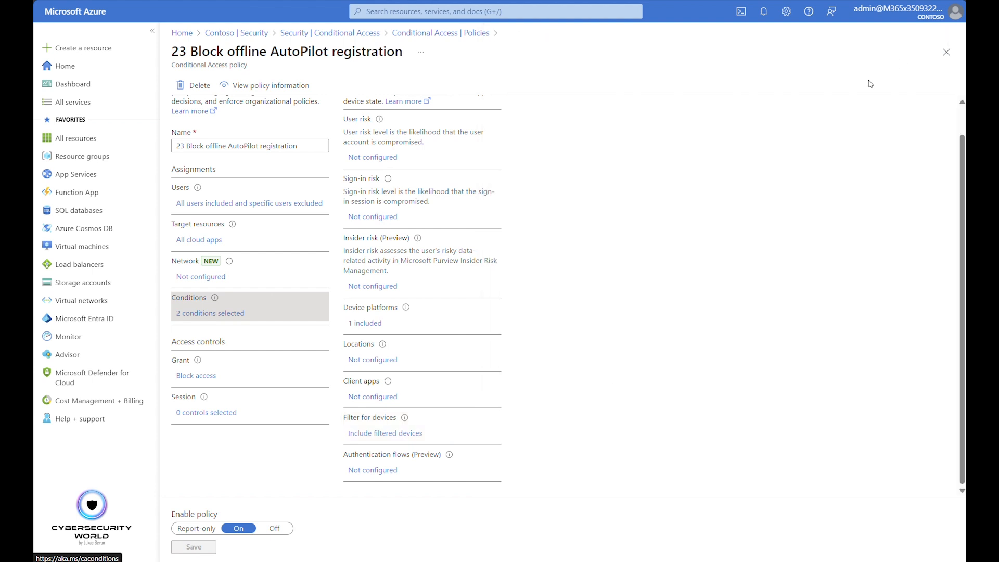
pyautogui.click(201, 376)
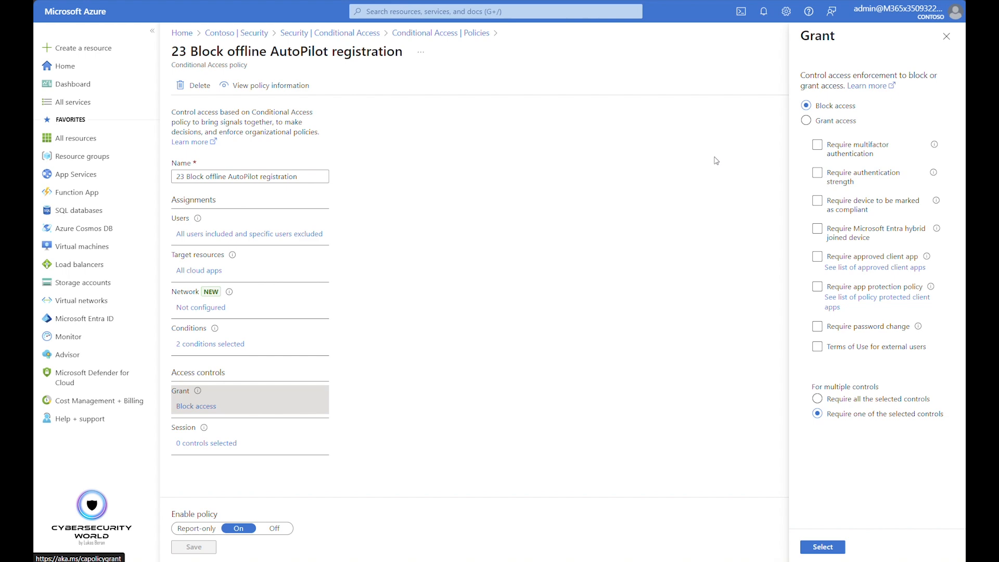
pyautogui.click(947, 35)
pyautogui.click(946, 54)
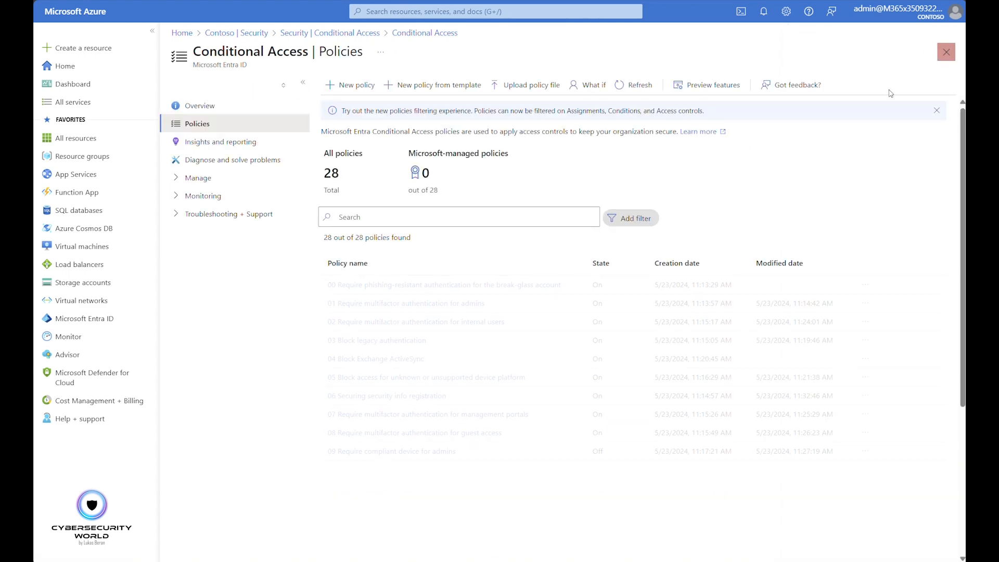
# Open policy 24 Block authnetication transfers, and check its excluded users and target resources
pyautogui.scroll(-5, 432, 403)
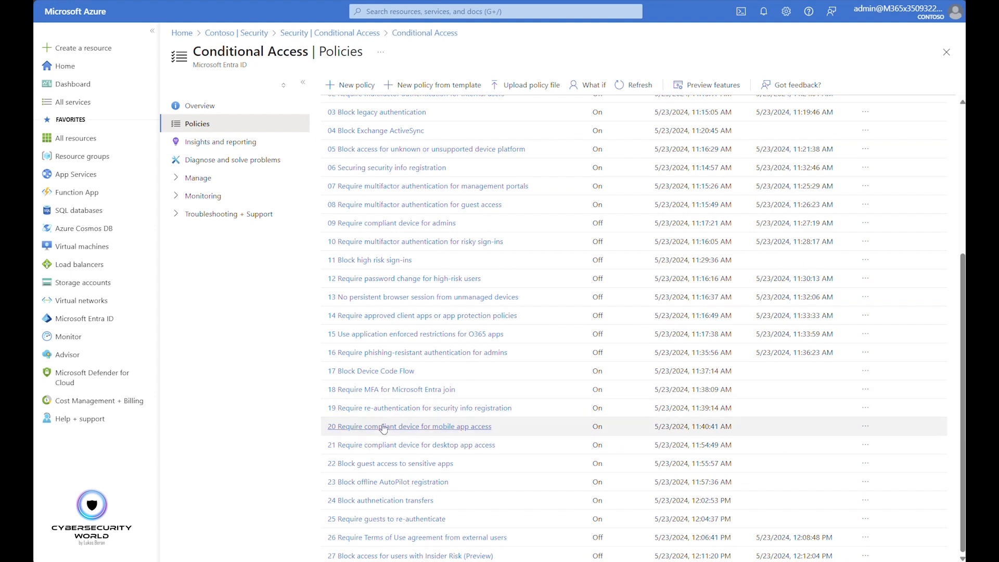
pyautogui.click(388, 500)
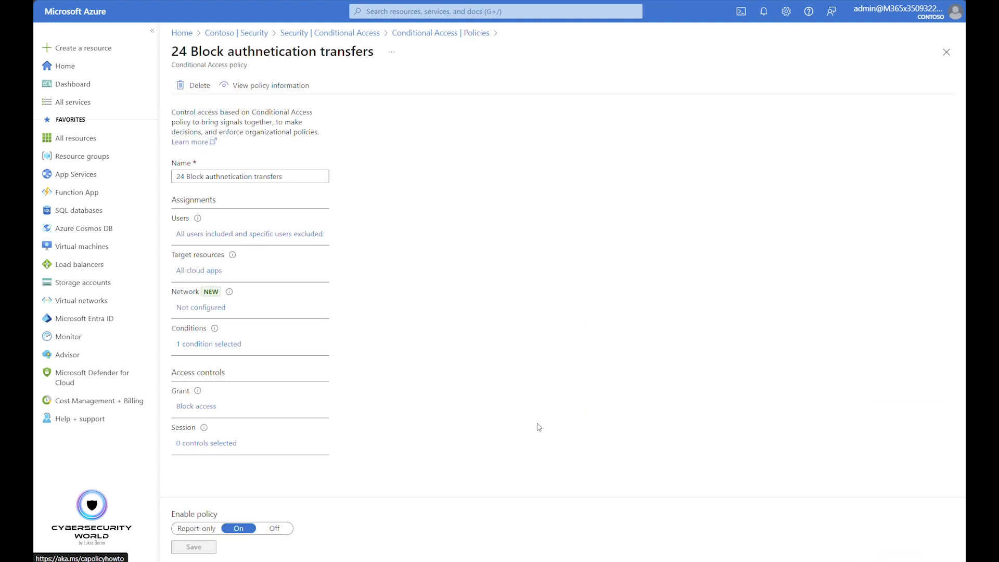
pyautogui.click(227, 235)
pyautogui.click(401, 167)
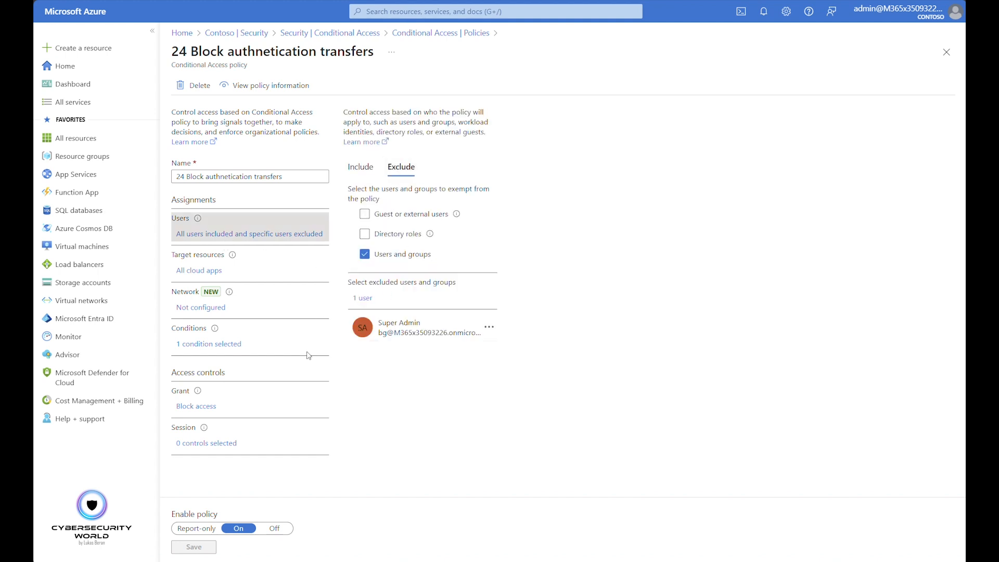
pyautogui.click(202, 270)
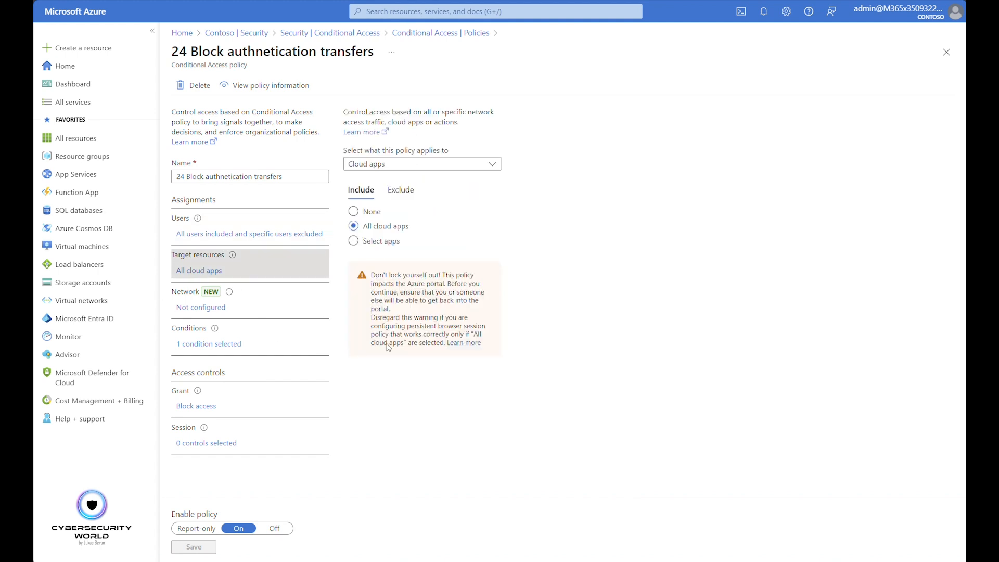
# Inspect the authentication flows condition and grant controls of the authentication transfers policy, and close the policy
pyautogui.click(202, 344)
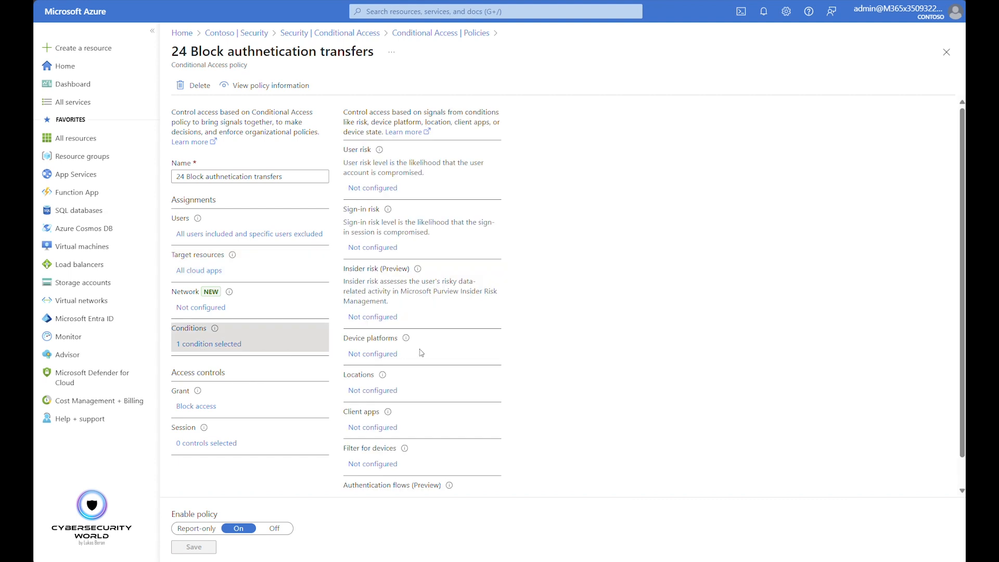
pyautogui.scroll(-1, 417, 404)
pyautogui.click(409, 471)
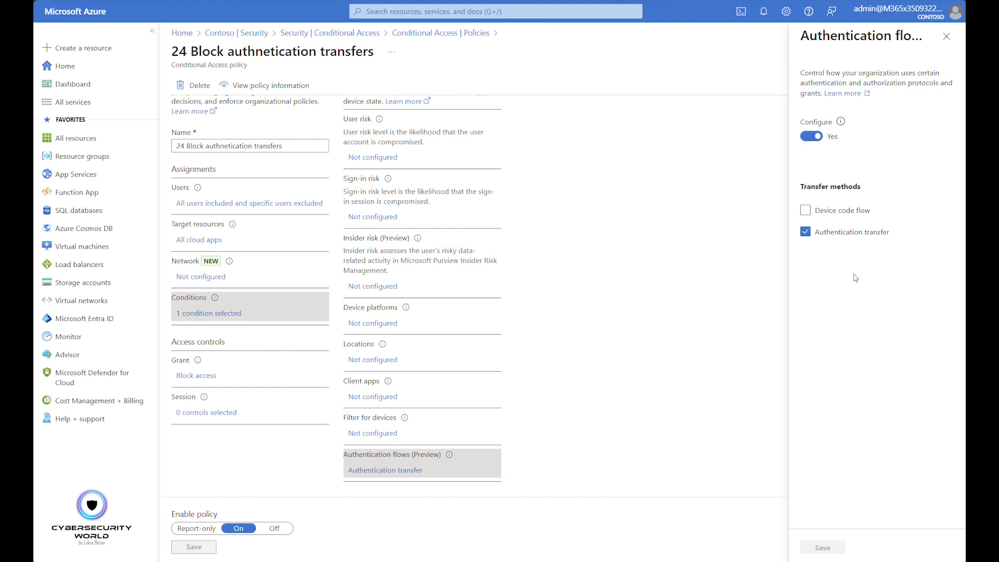
pyautogui.click(947, 36)
pyautogui.click(218, 373)
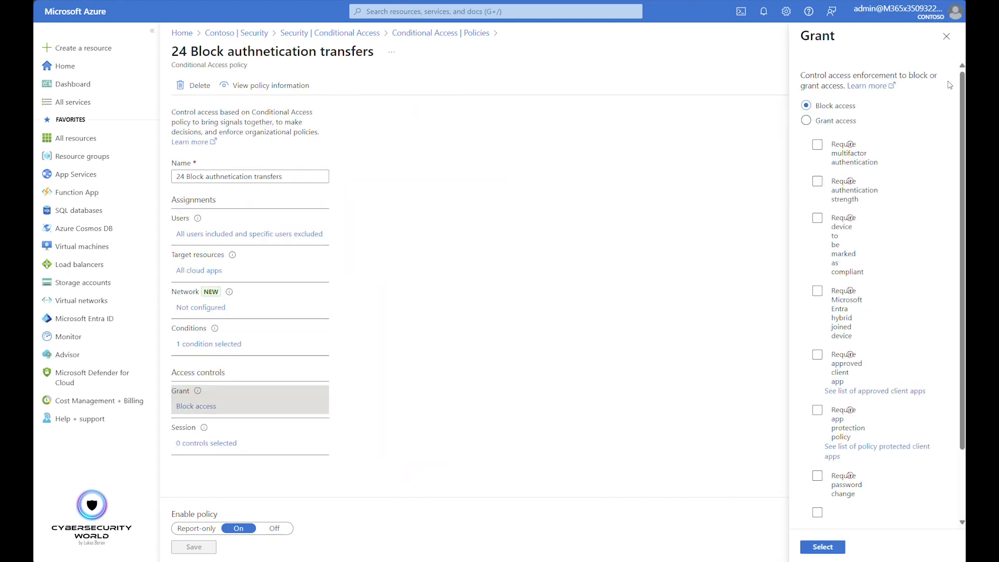
pyautogui.click(946, 37)
pyautogui.click(946, 52)
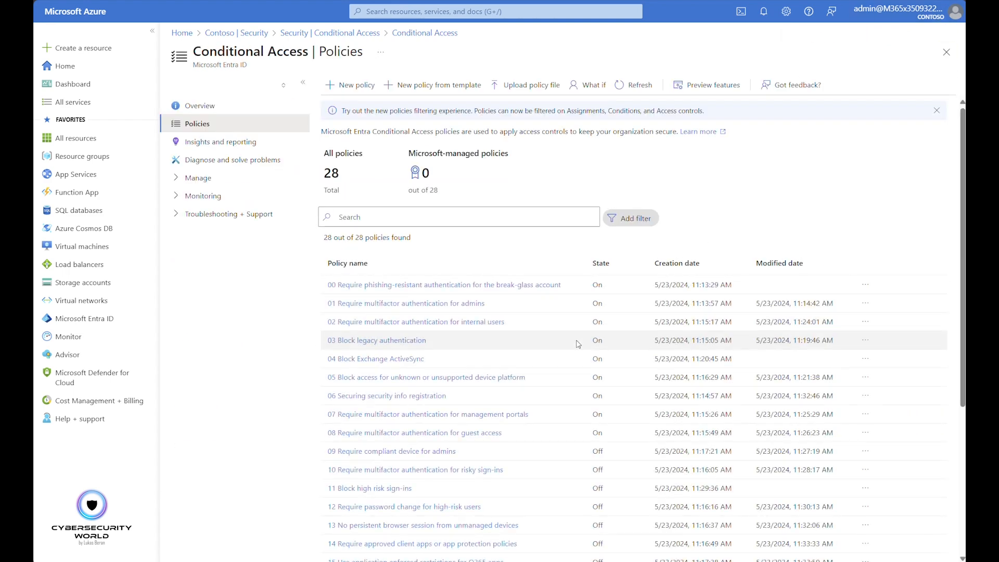
# Open policy 25 Require guests to re-authenticate, and check its included guest or external user types and its exclusions
pyautogui.click(386, 519)
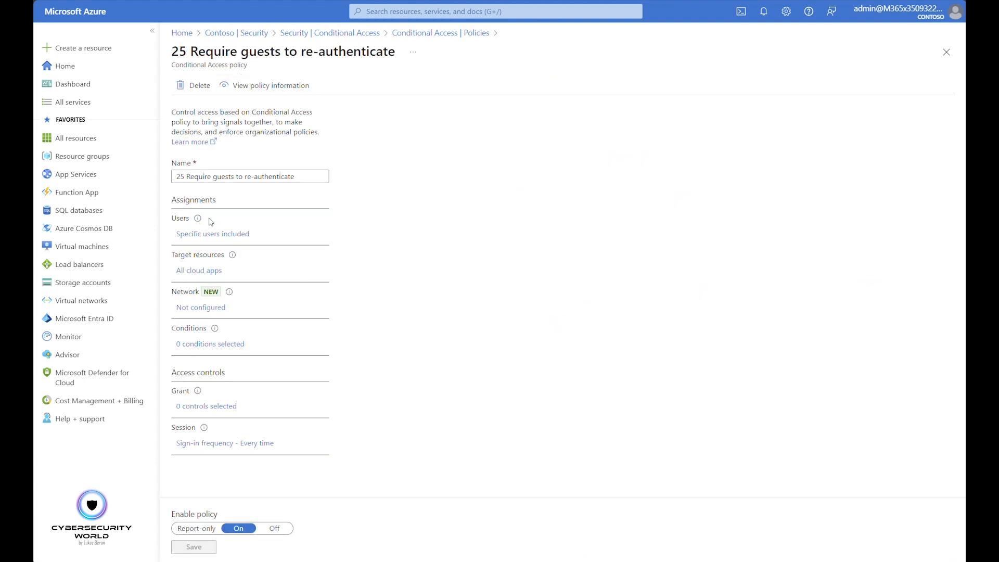
pyautogui.click(210, 237)
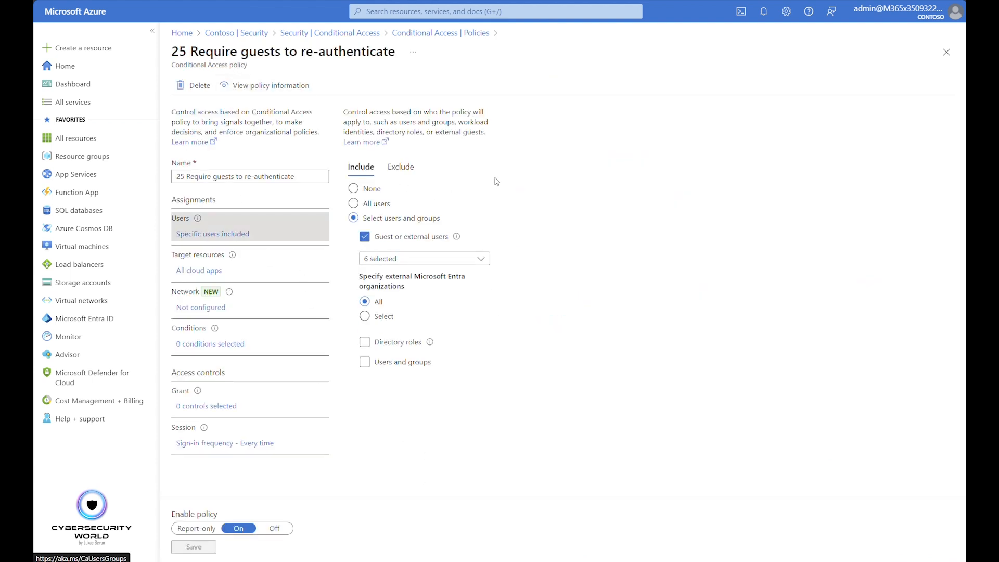
pyautogui.click(374, 259)
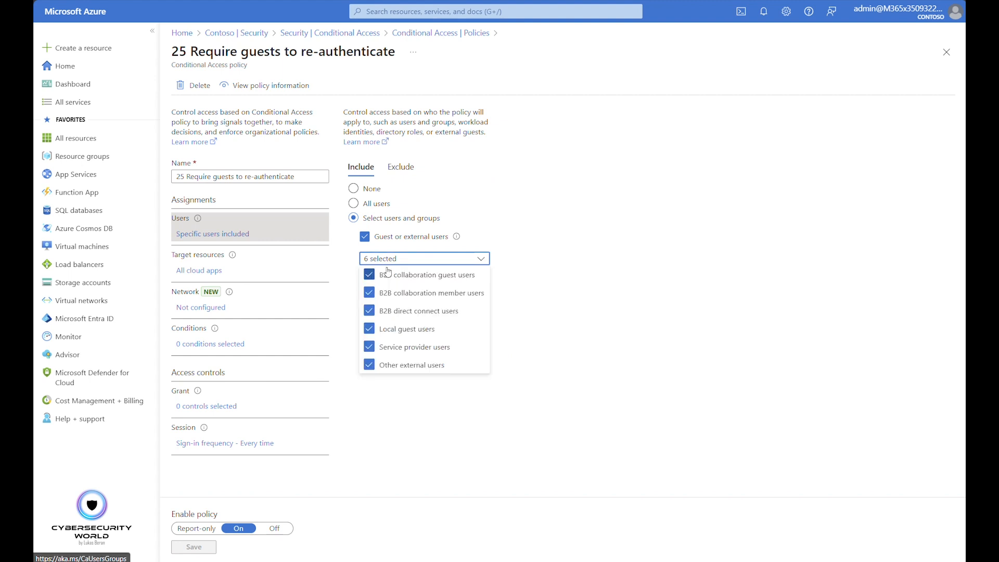
pyautogui.click(628, 377)
pyautogui.click(406, 168)
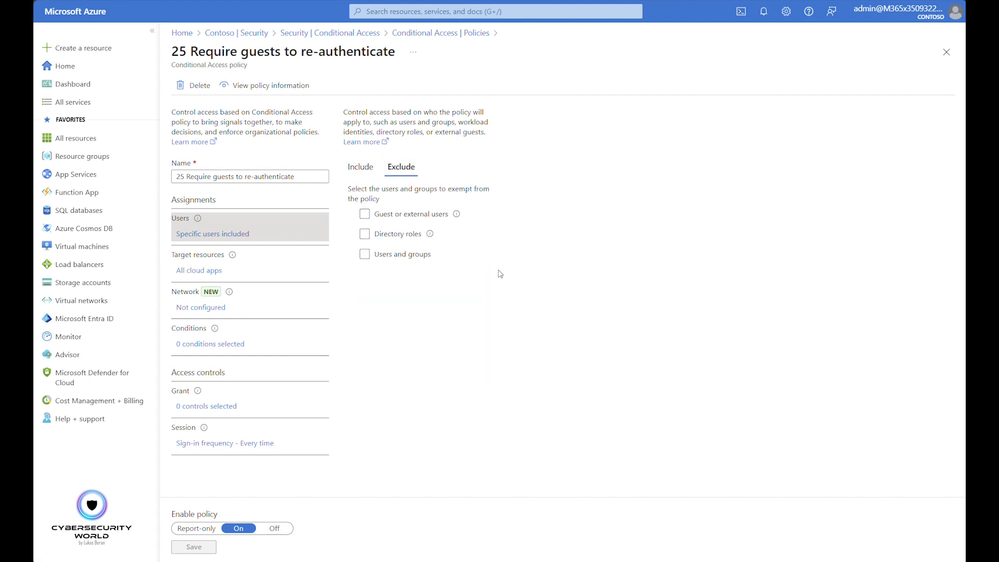
# Review the target resources and session controls of the guest re-authentication policy, and close the policy
pyautogui.click(204, 272)
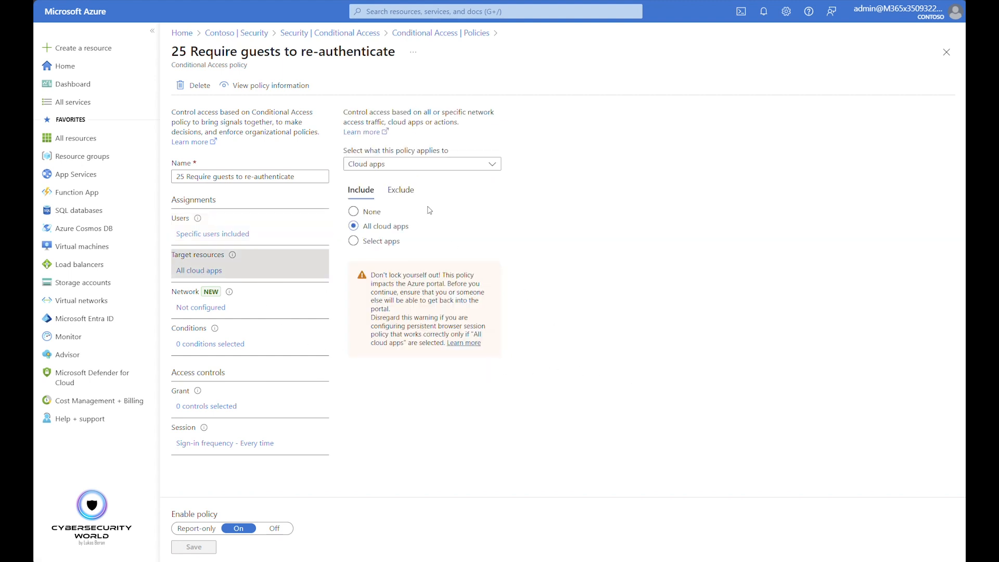
pyautogui.click(219, 444)
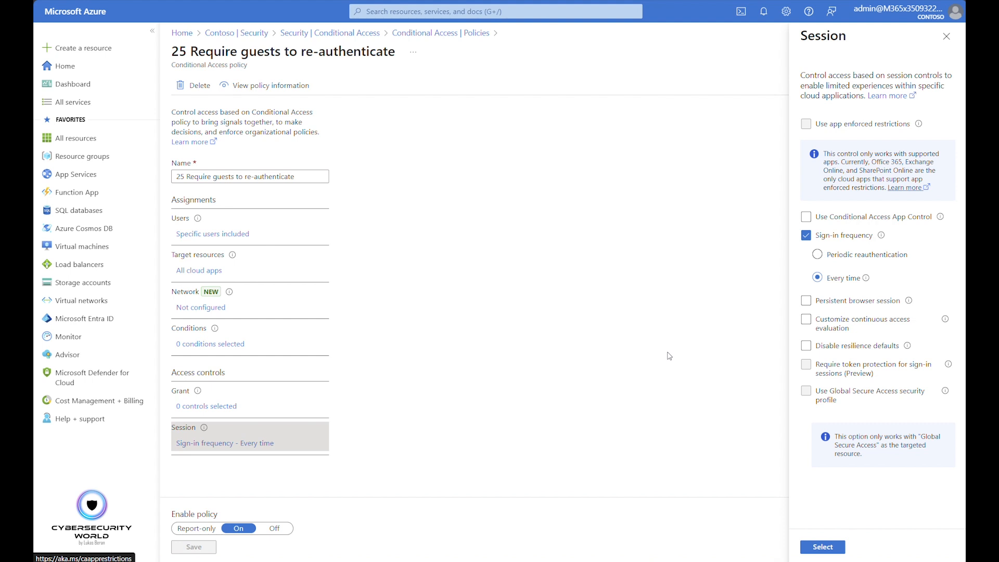
pyautogui.click(946, 36)
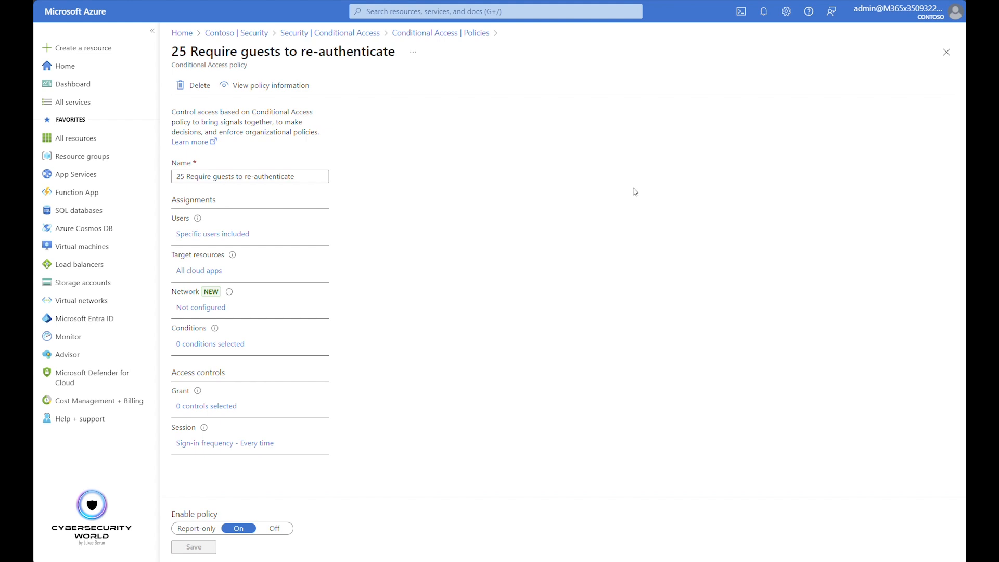
pyautogui.click(946, 52)
# Open policy 26 Require Terms of Use agreement from external users, and check its included external user types and exclusions
pyautogui.scroll(-5, 480, 338)
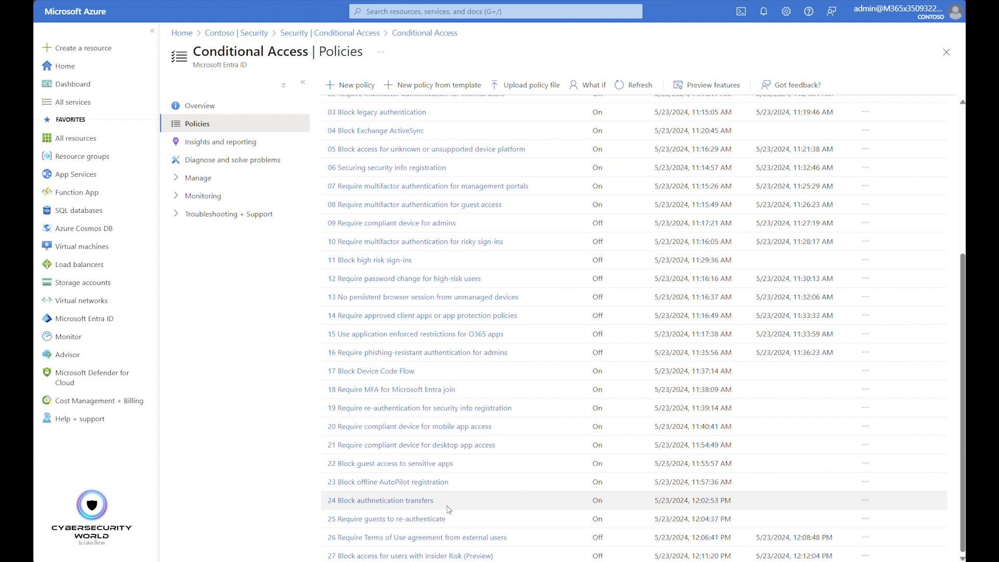
pyautogui.click(430, 539)
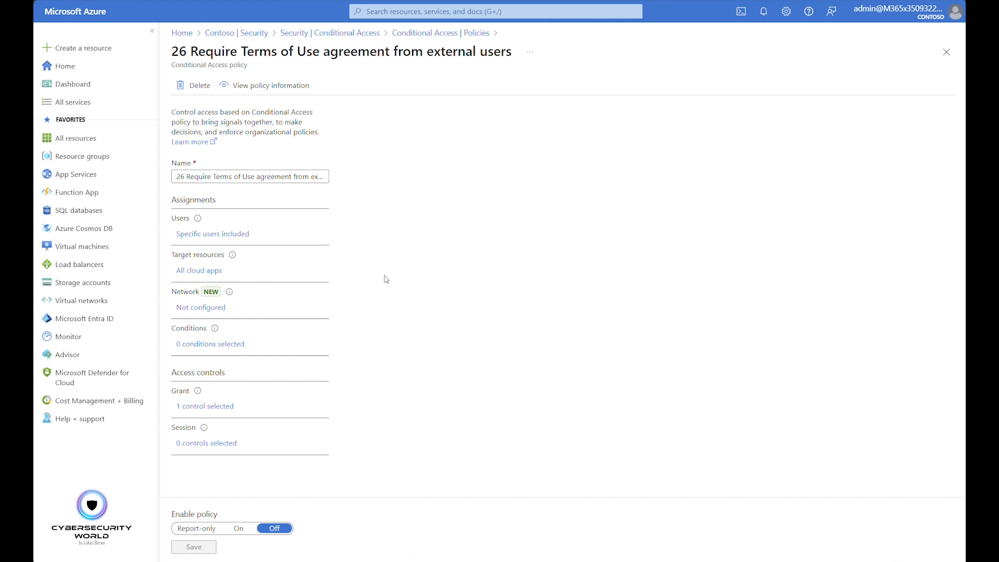
pyautogui.click(225, 235)
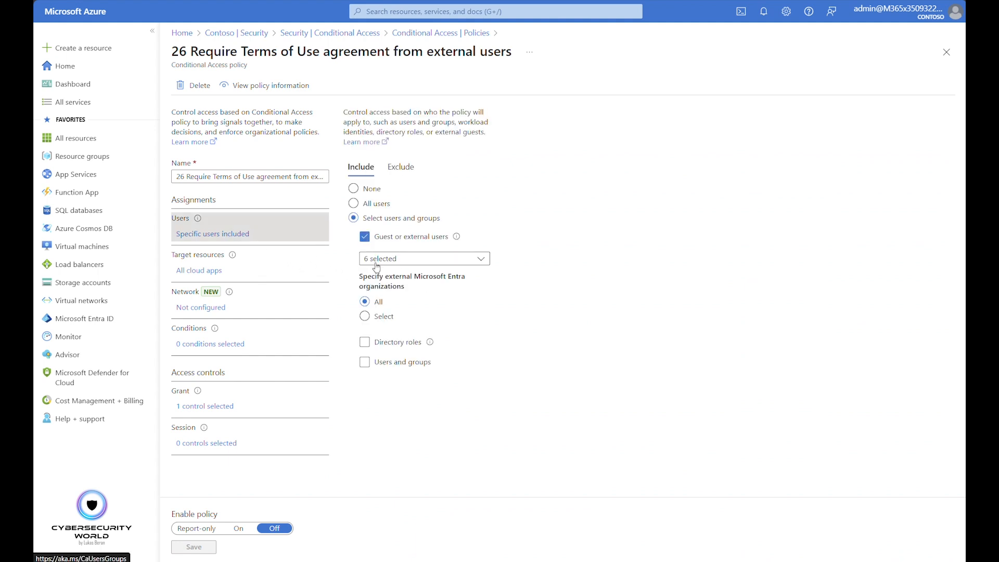
pyautogui.click(437, 264)
pyautogui.click(445, 375)
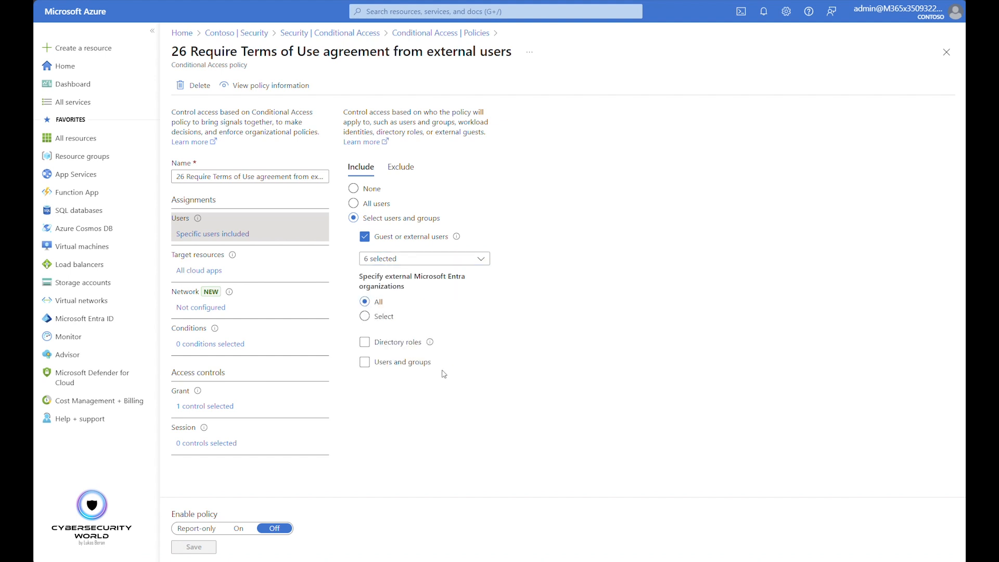
pyautogui.click(403, 167)
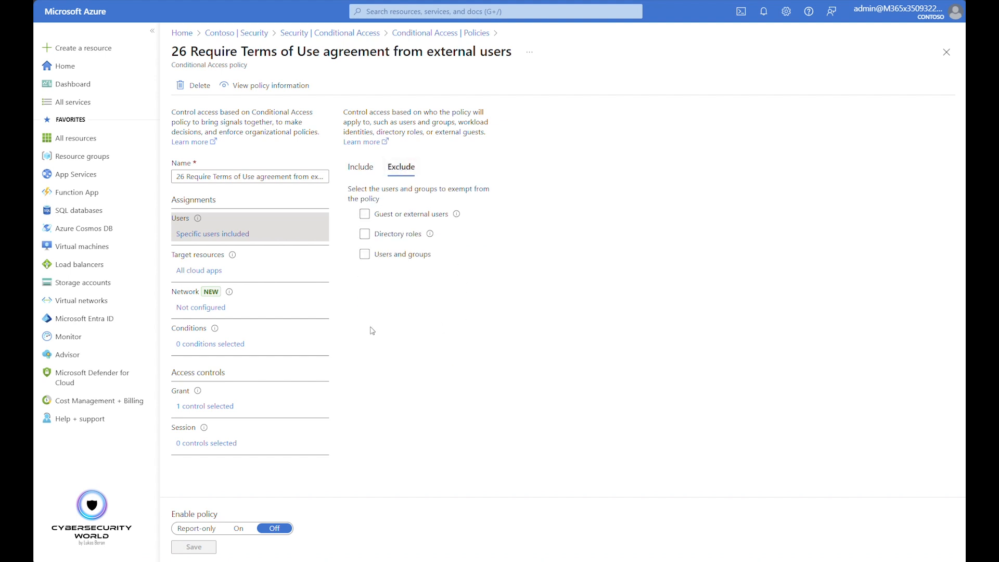
# Examine the target resources and grant controls of the Terms of Use policy, and close the policy
pyautogui.click(189, 272)
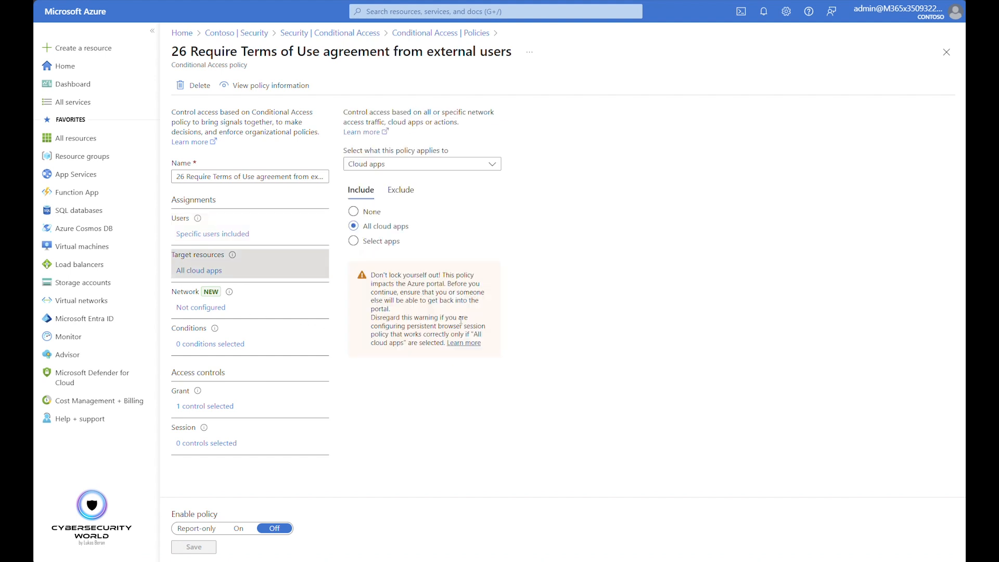
pyautogui.click(211, 408)
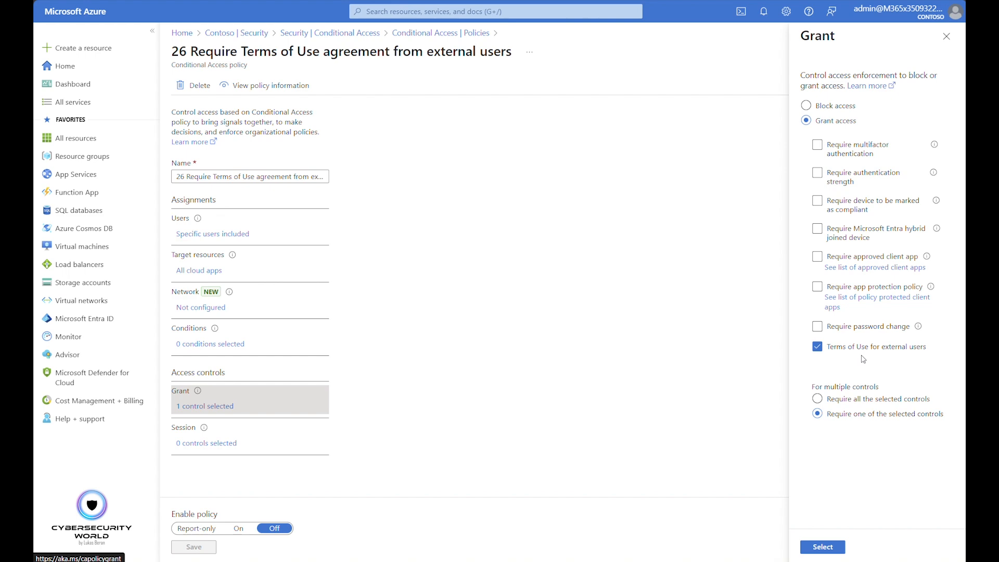
pyautogui.click(947, 36)
pyautogui.click(947, 52)
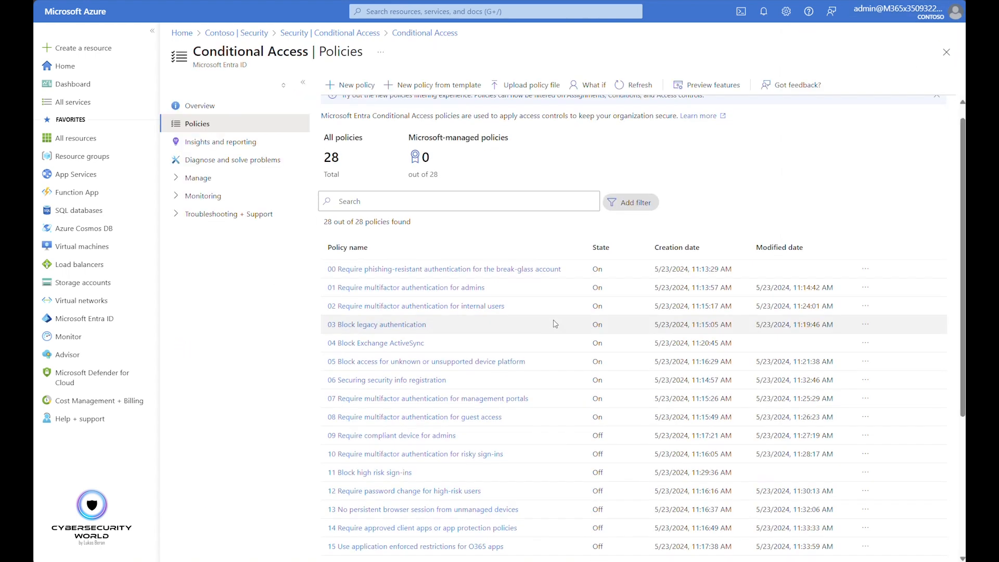
# Open policy 27 Block access for users with Insider Risk (Preview), and check its included users and excluded guest user types
pyautogui.scroll(-6, 573, 370)
pyautogui.click(442, 556)
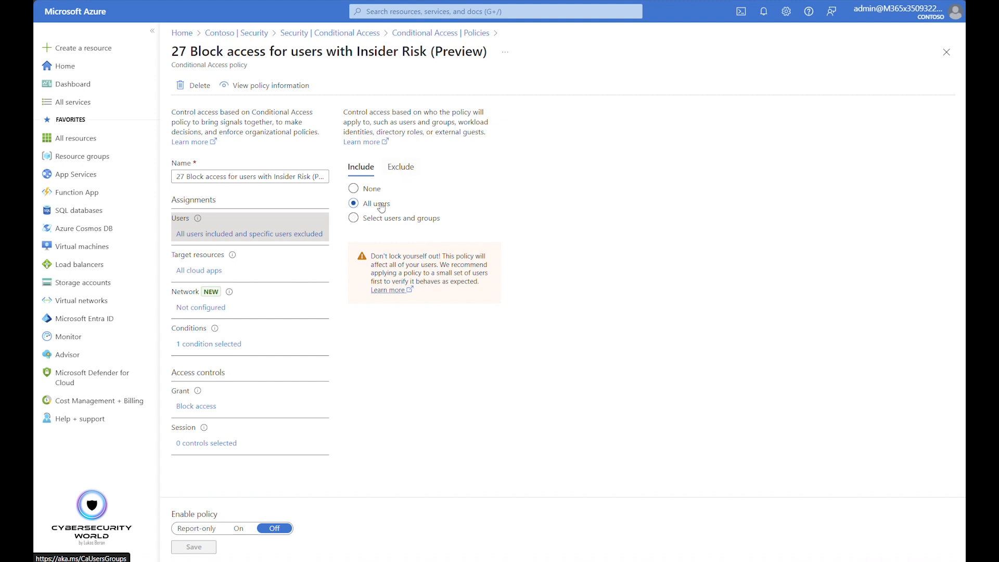
pyautogui.click(400, 167)
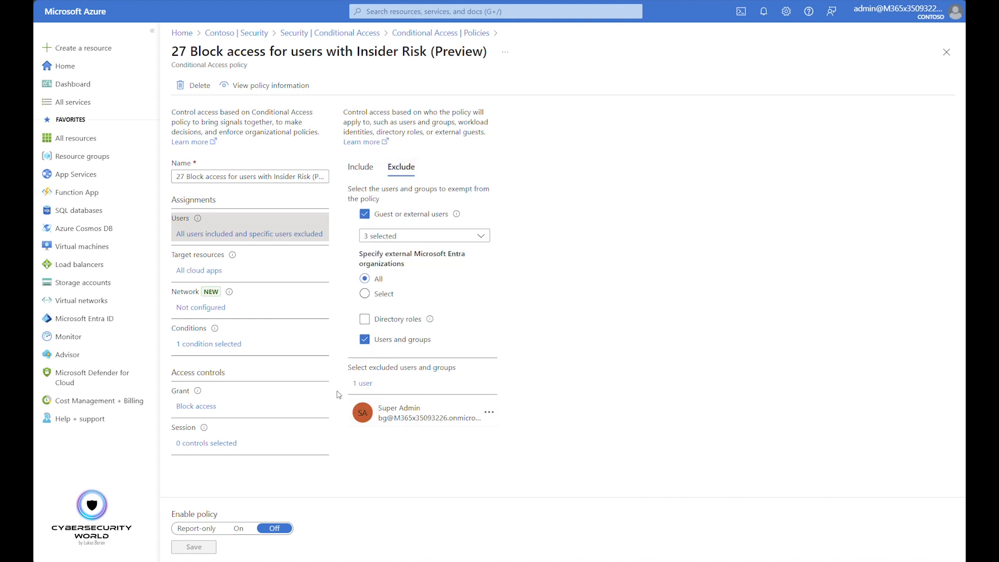
pyautogui.click(477, 234)
pyautogui.click(650, 310)
# Inspect the target resources and the insider risk condition of the Insider Risk policy
pyautogui.click(208, 272)
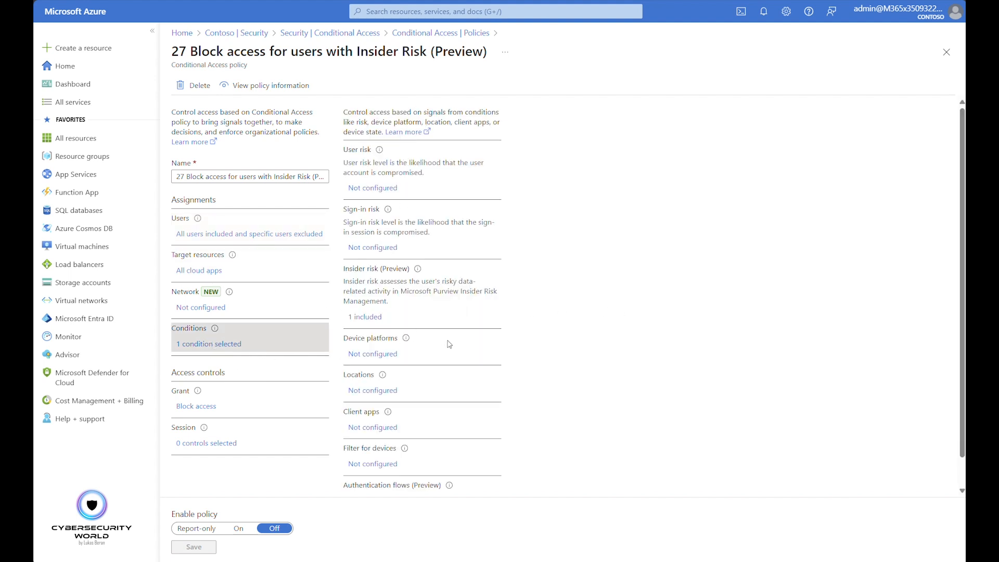
pyautogui.click(376, 317)
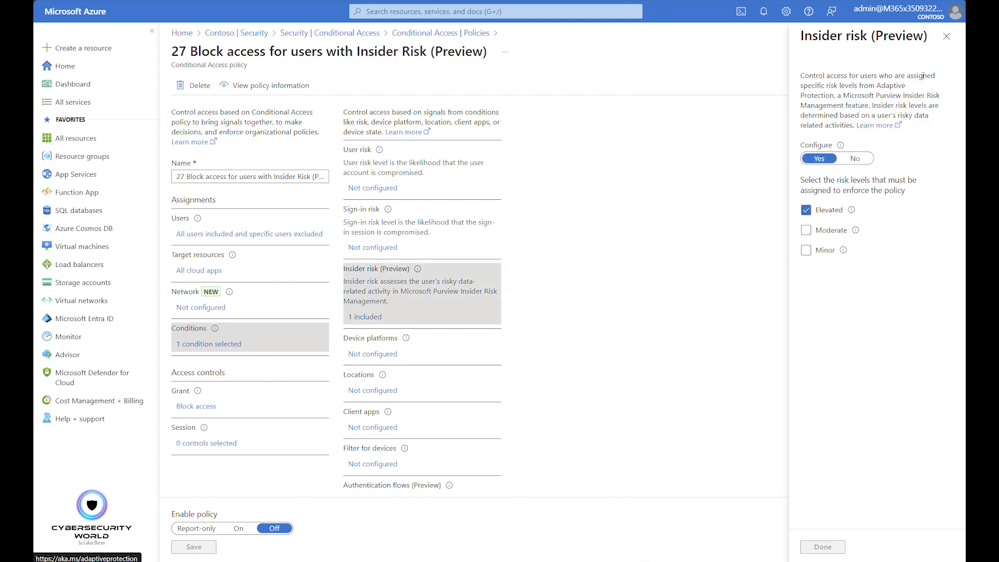
pyautogui.click(947, 36)
# Check the grant controls of the Insider Risk policy, and return to the policies list to look through it
pyautogui.click(204, 407)
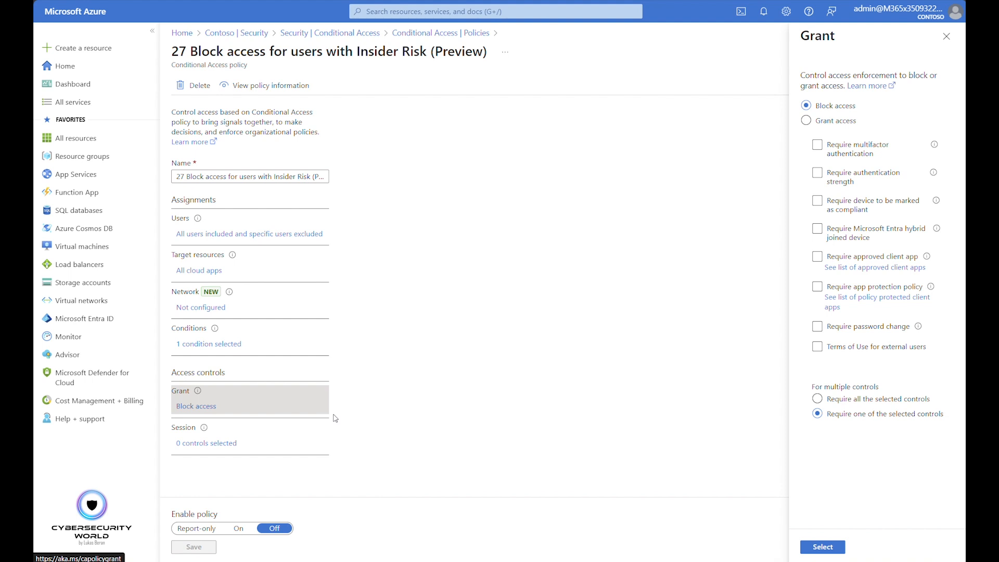
pyautogui.click(946, 36)
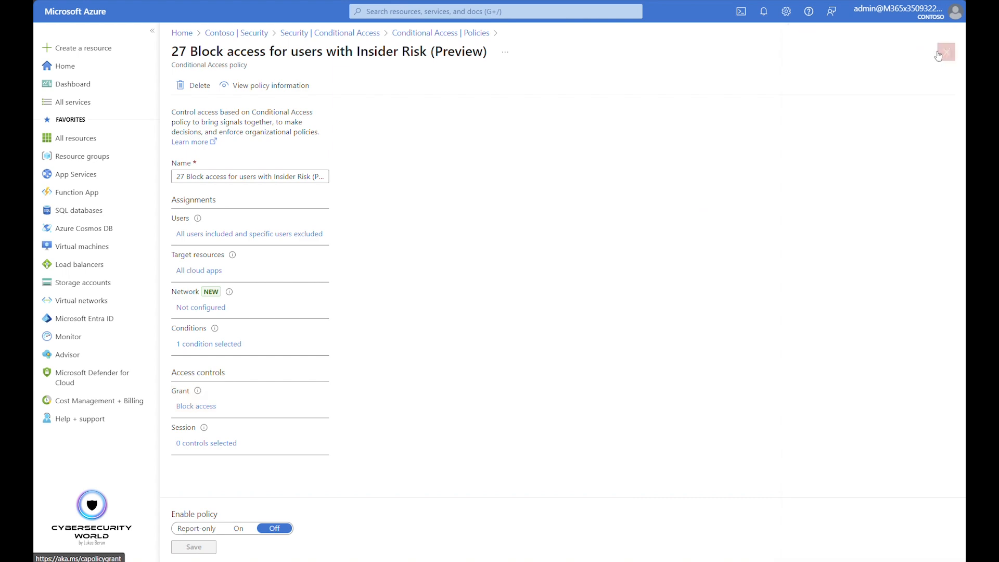
pyautogui.click(947, 52)
pyautogui.scroll(-5, 515, 354)
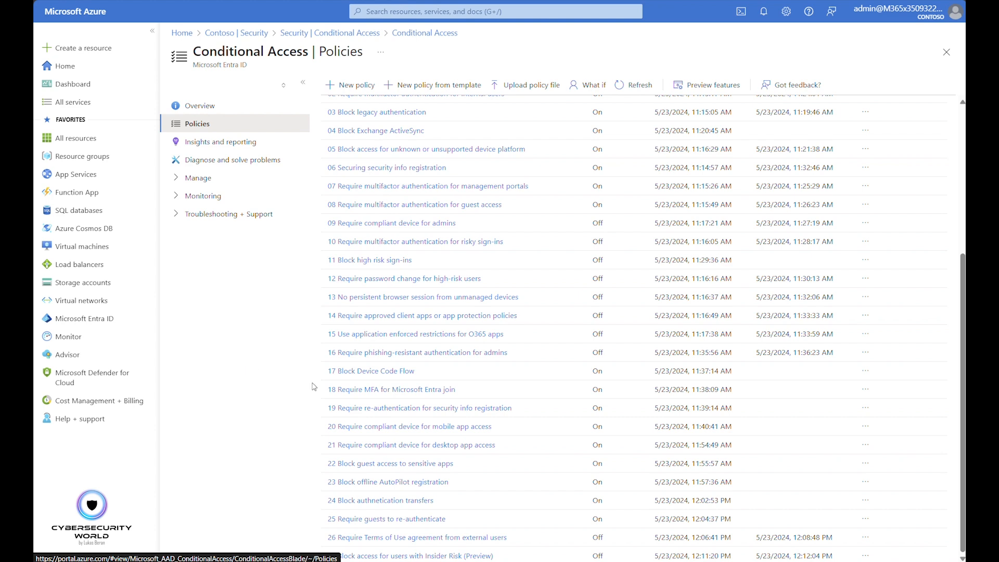
pyautogui.scroll(5, 314, 388)
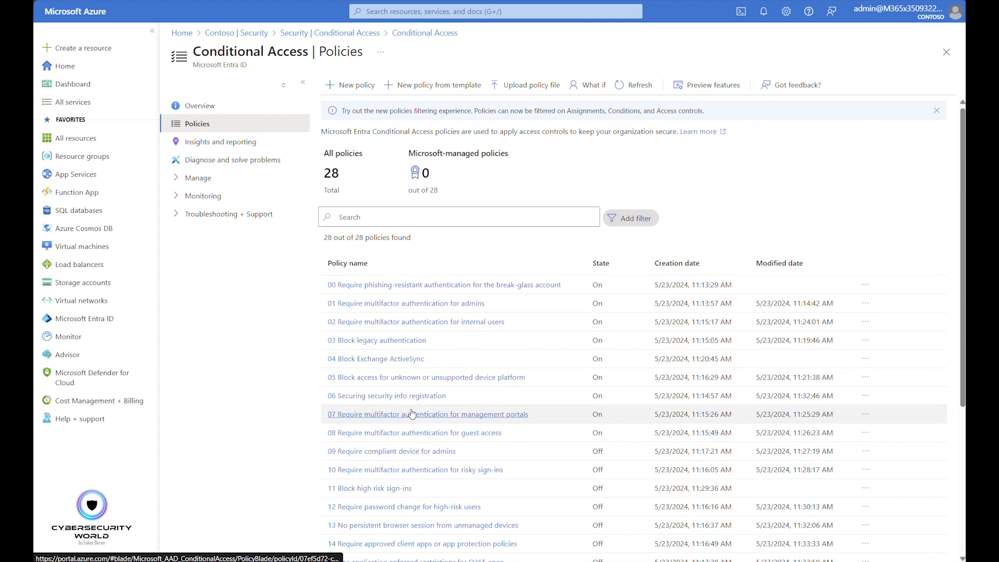